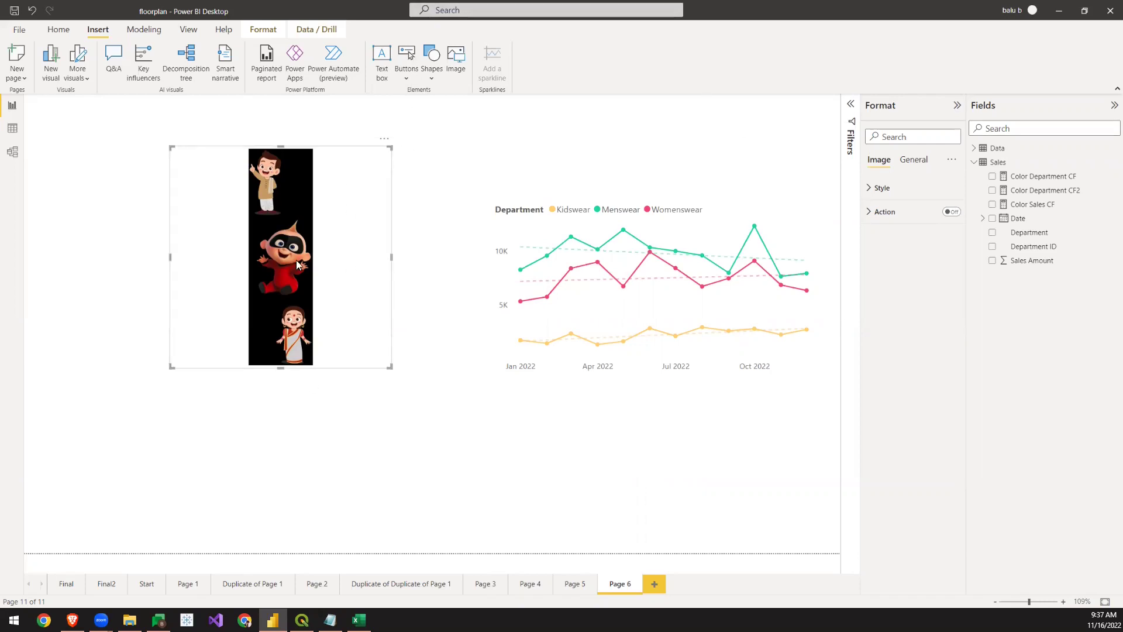
- Enlarge the three-character image on Page 6 slightly, and view the Sales table's data
drag(391, 366, 404, 404)
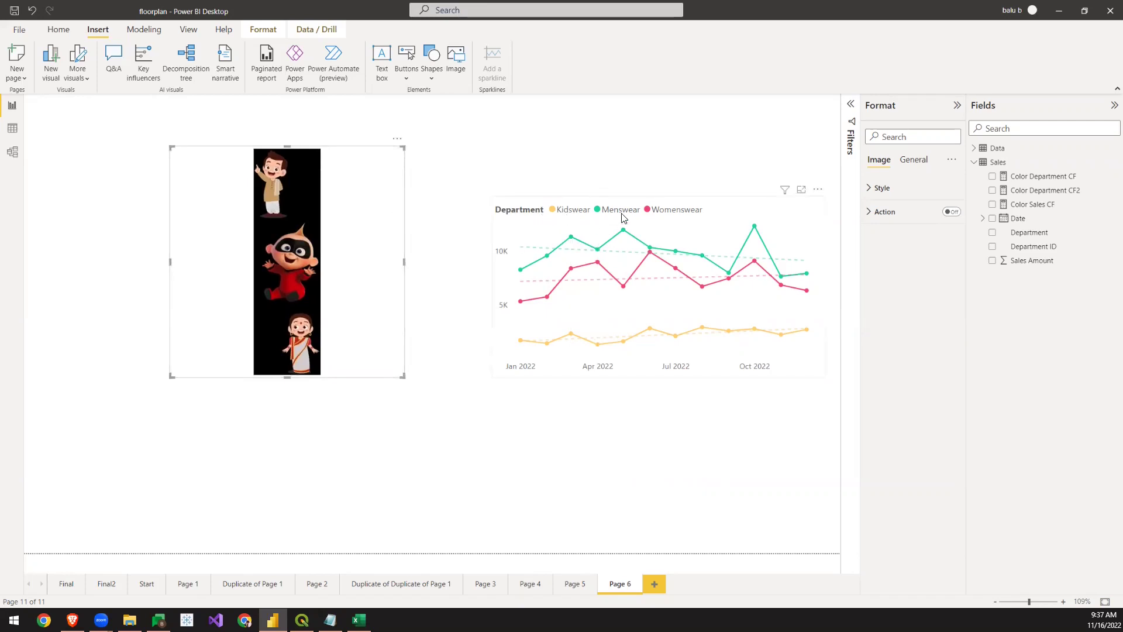
click(12, 128)
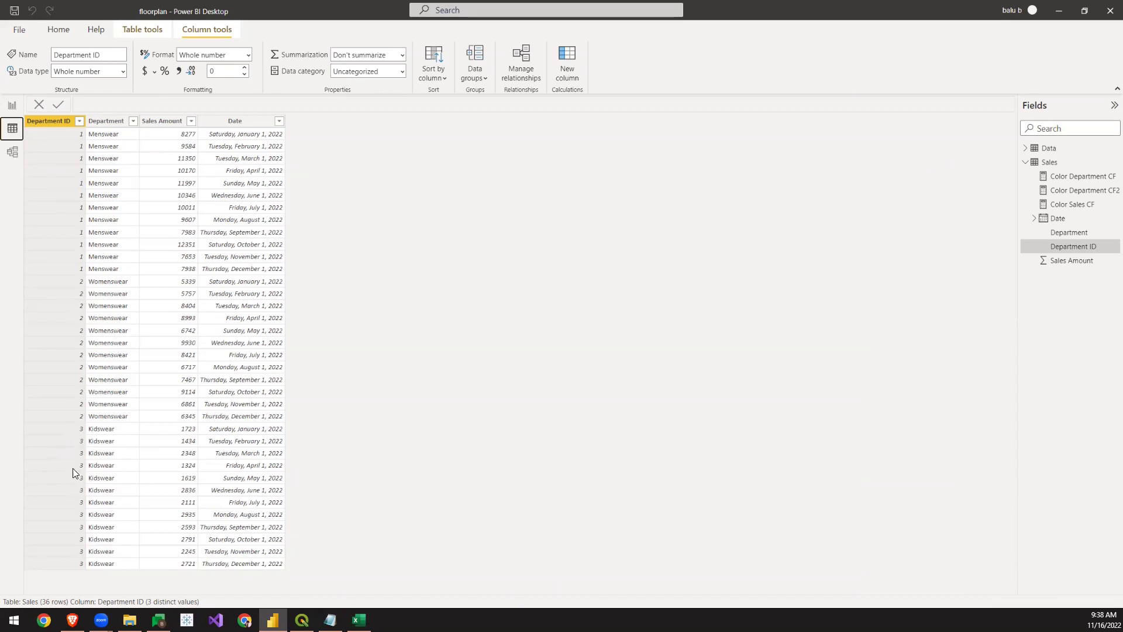
click(12, 105)
click(444, 200)
click(352, 171)
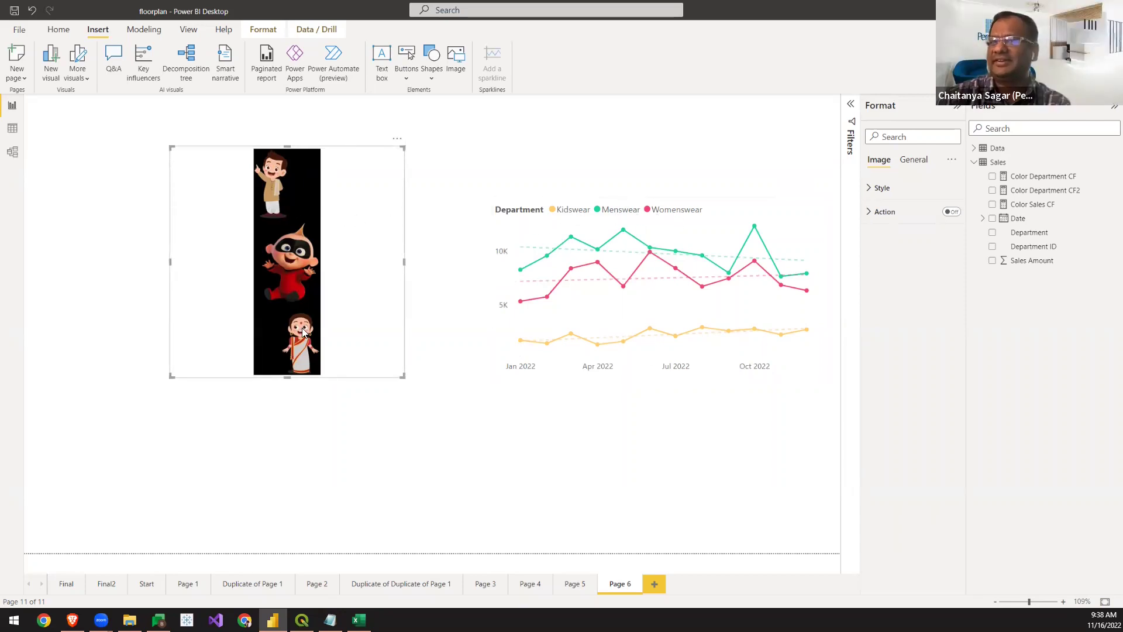
click(347, 453)
click(316, 210)
click(503, 169)
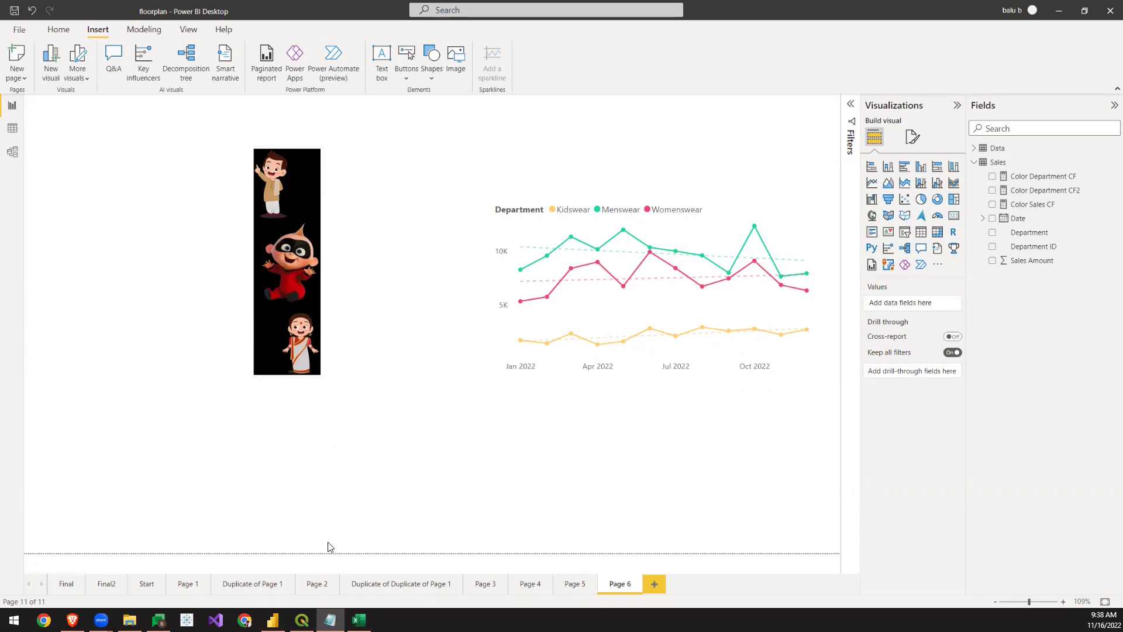
- Switch to the Brave browser and view the QGIS download option on the qgis.org home page
key(alt+Tab)
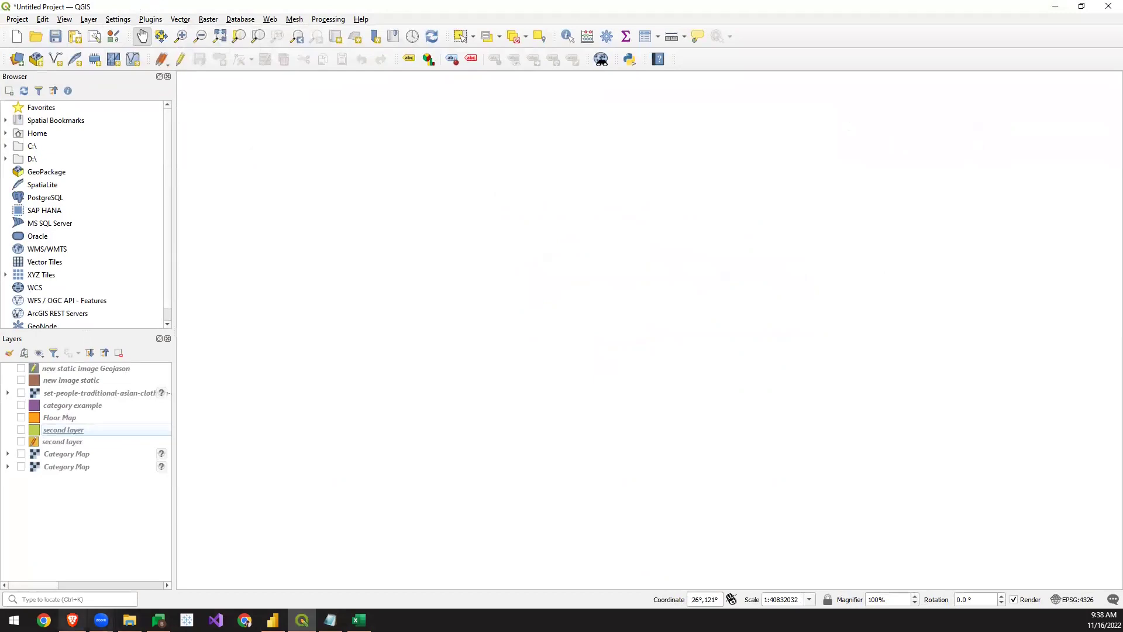
click(72, 620)
click(186, 7)
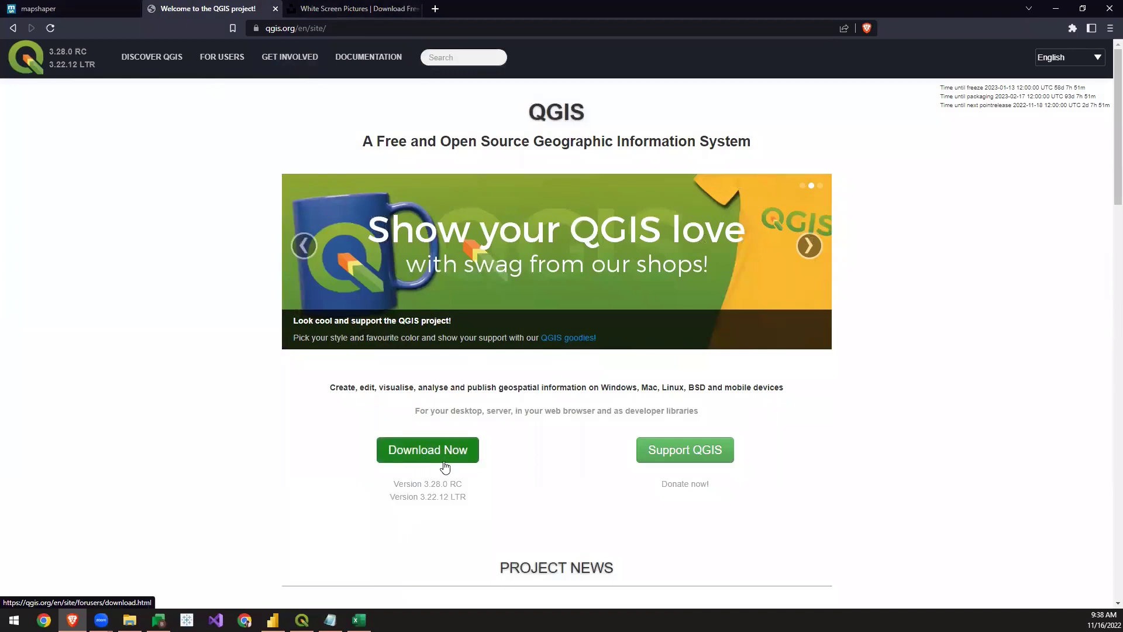
- Switch to QGIS and add the Category Map image from Documents as a raster layer
click(302, 621)
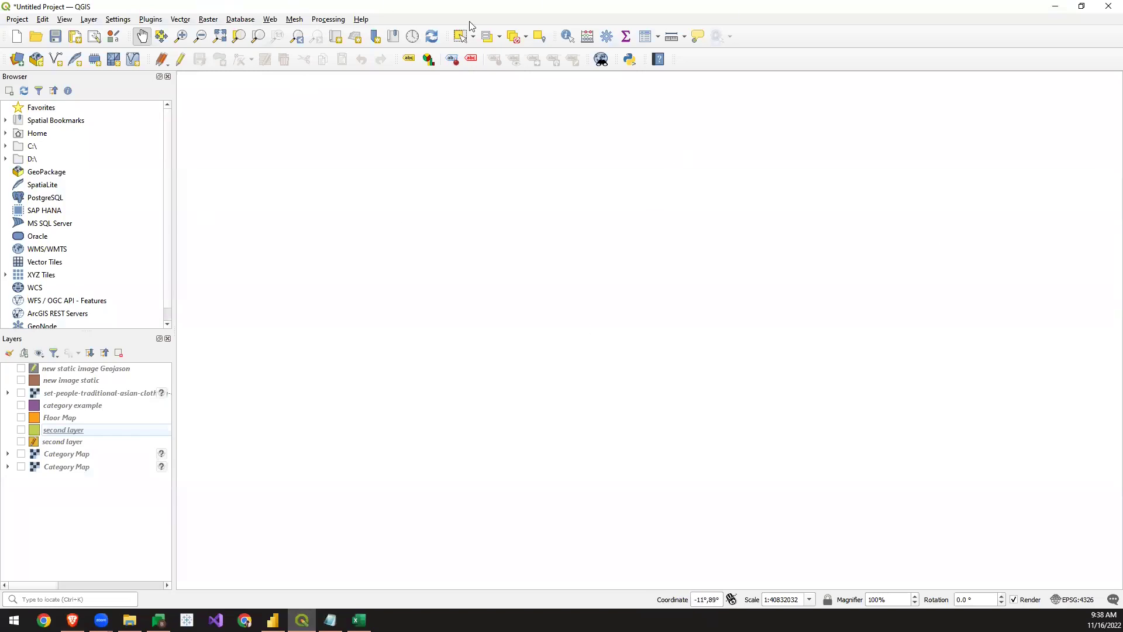
click(88, 20)
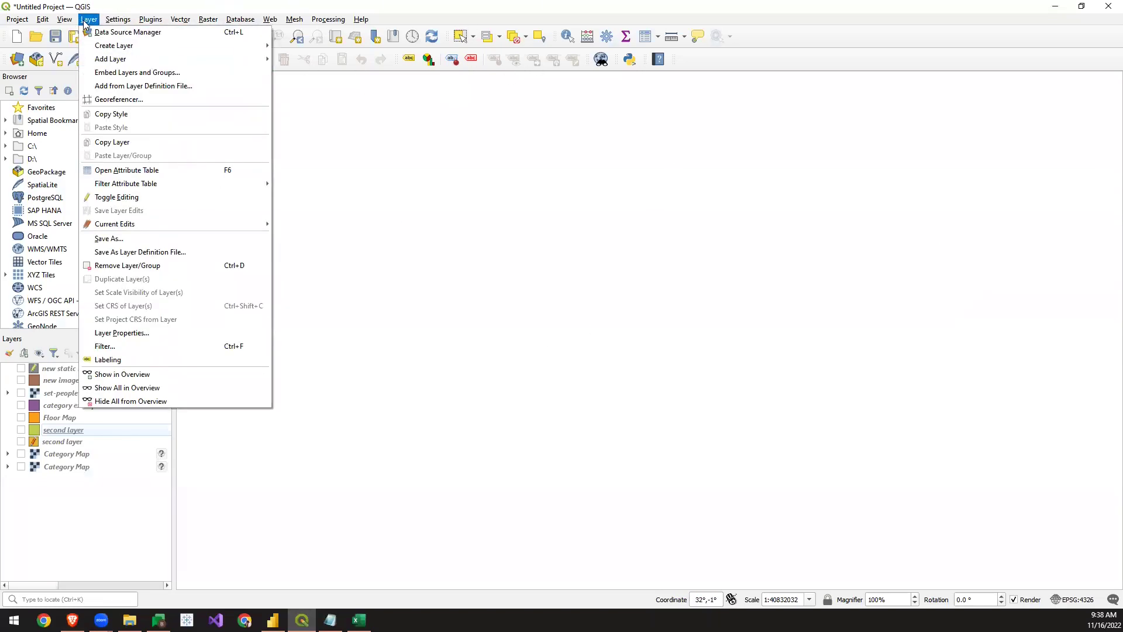
mouse_move(109, 59)
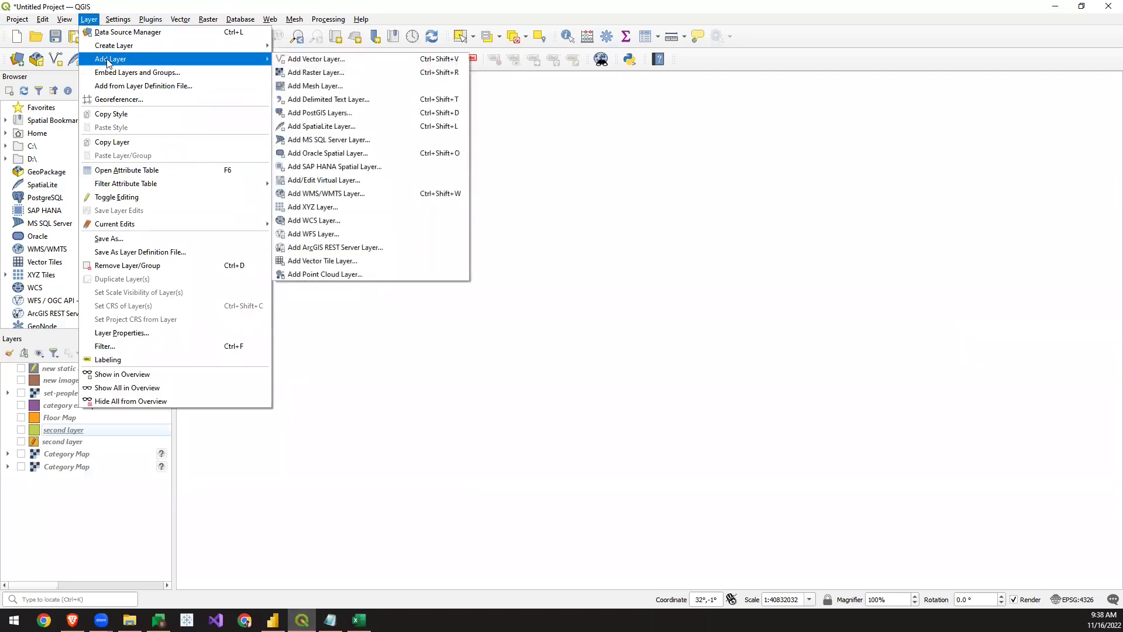
click(330, 74)
click(775, 221)
scroll(693, 304, down, 3)
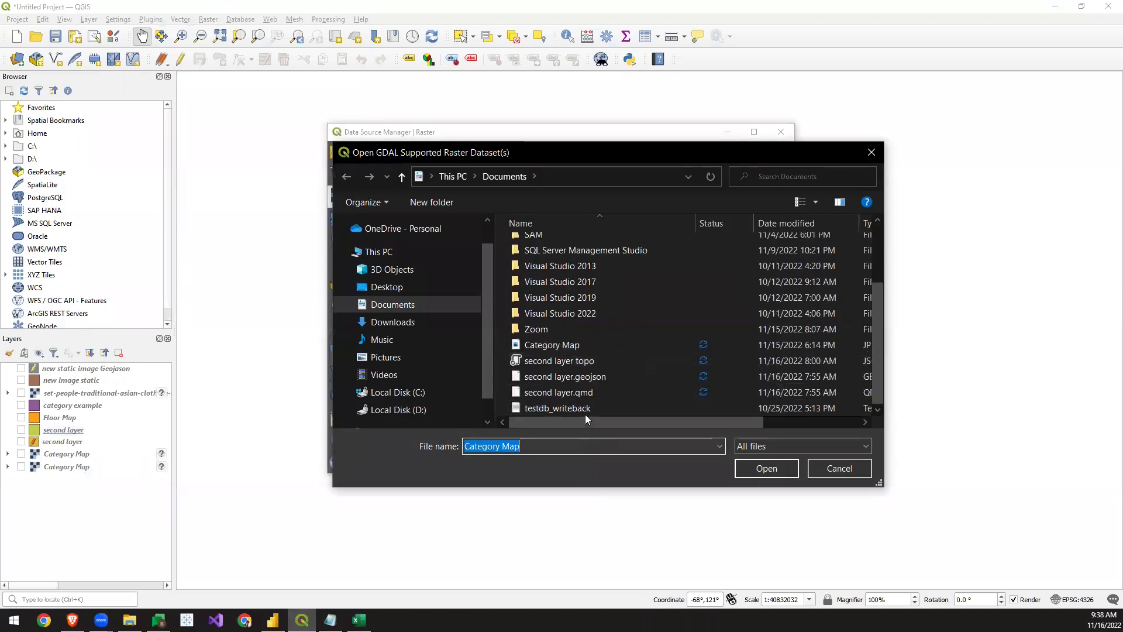
click(564, 346)
click(787, 470)
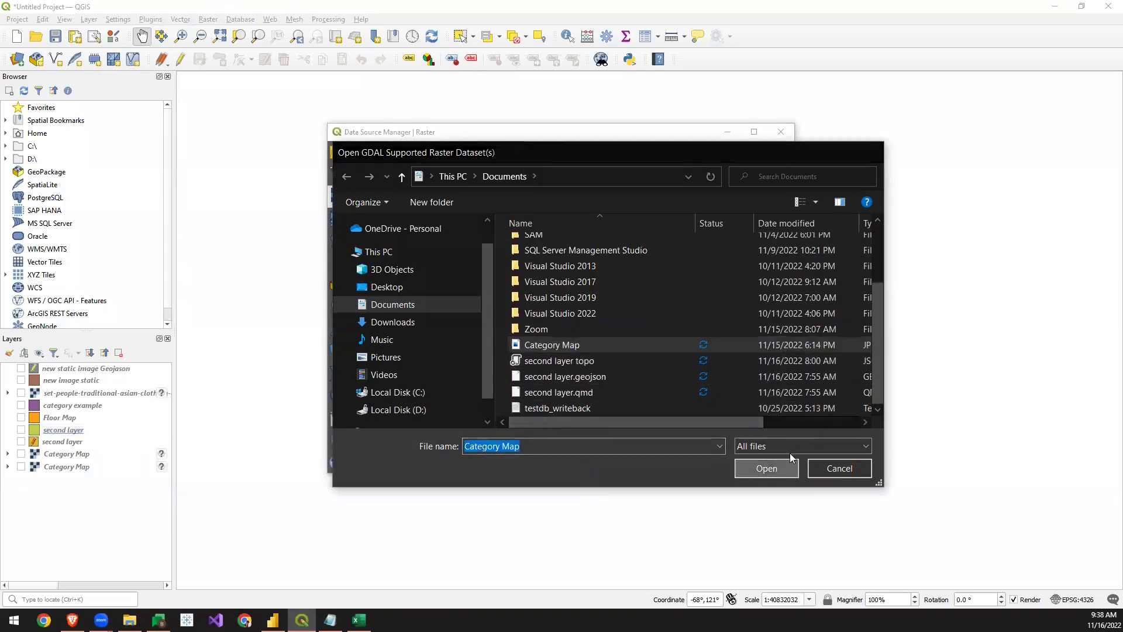
click(717, 467)
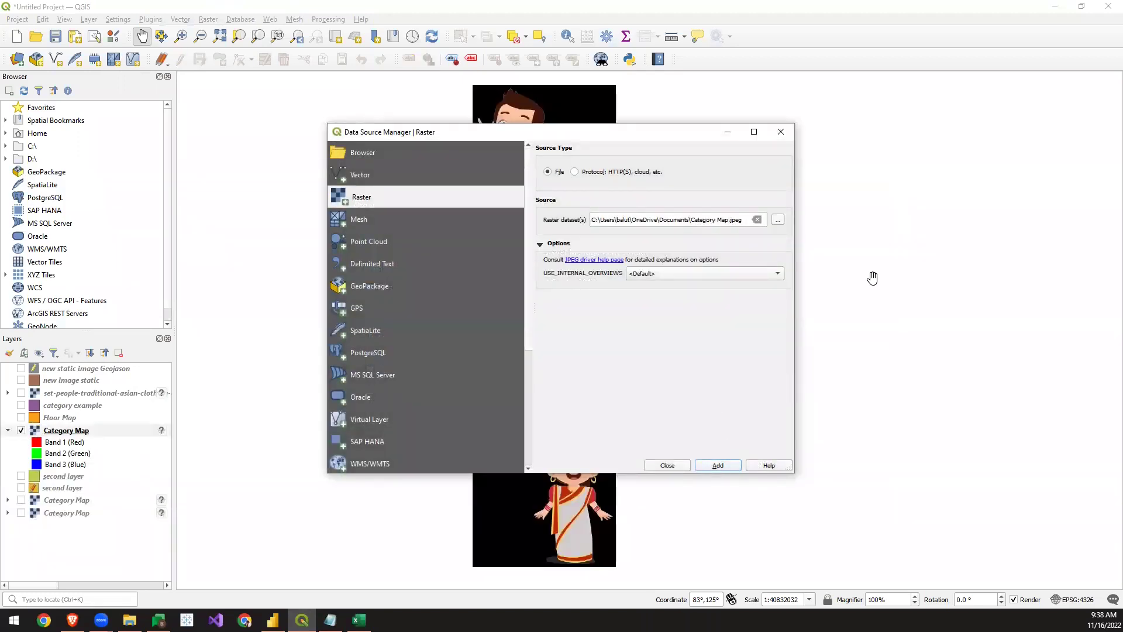
click(780, 134)
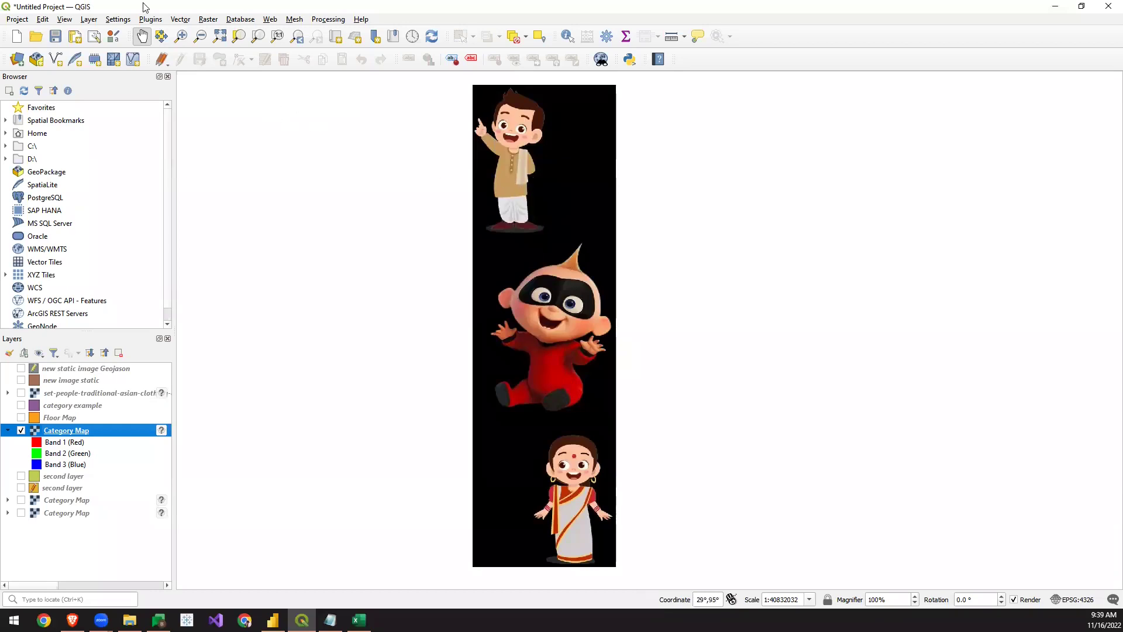
click(88, 19)
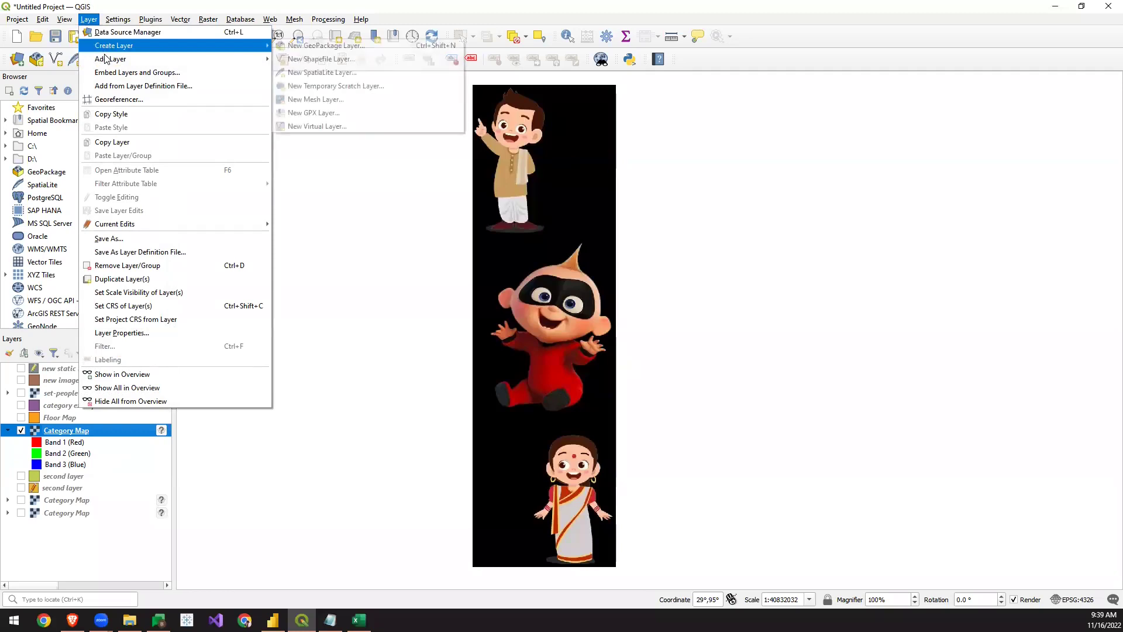
mouse_move(132, 47)
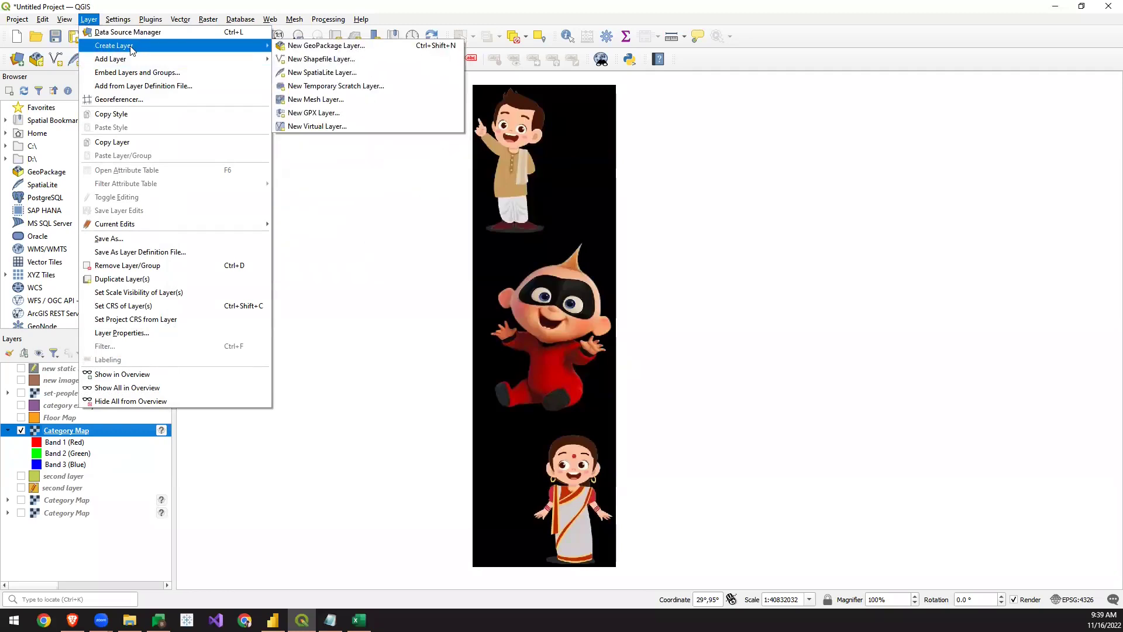
click(328, 61)
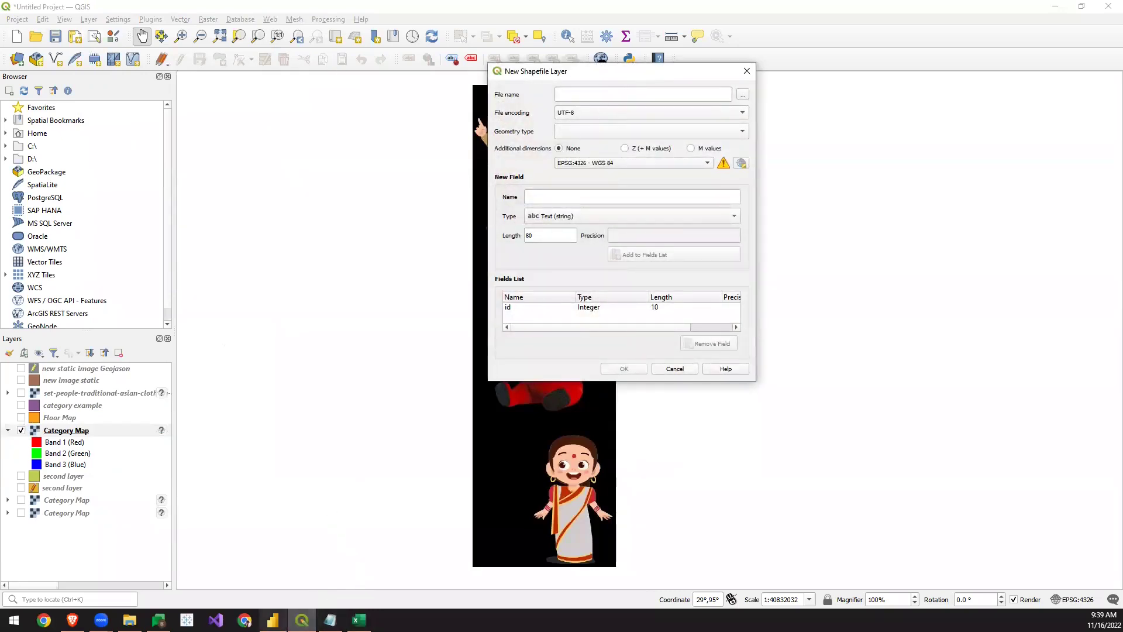
- Switch to Power BI and examine the Department column of the Sales table
click(272, 620)
click(1021, 247)
click(13, 128)
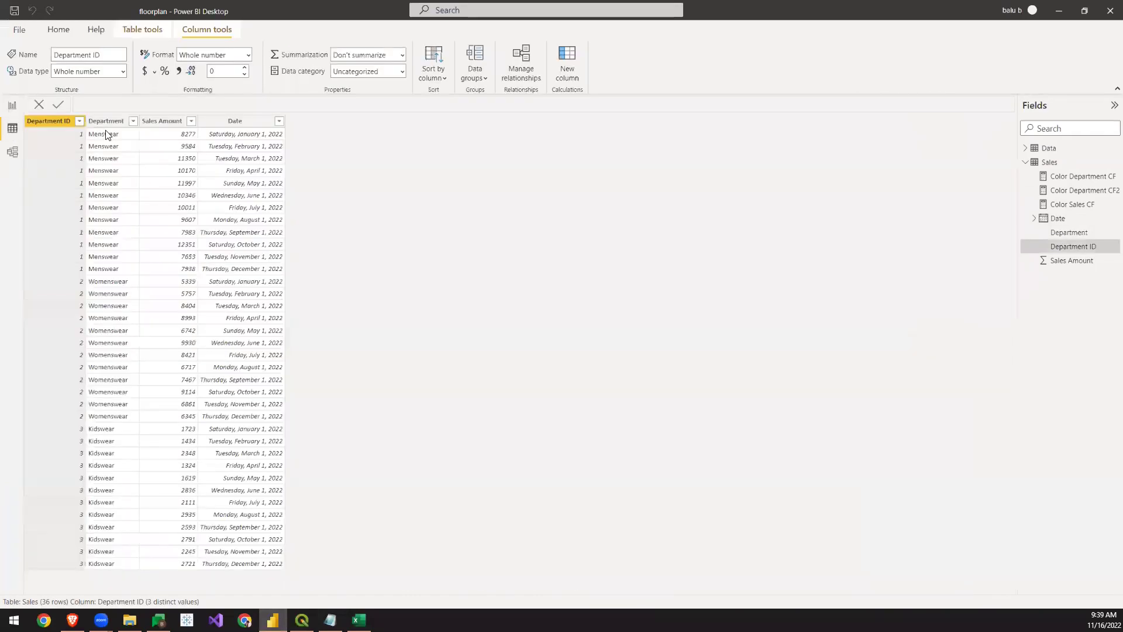
click(107, 121)
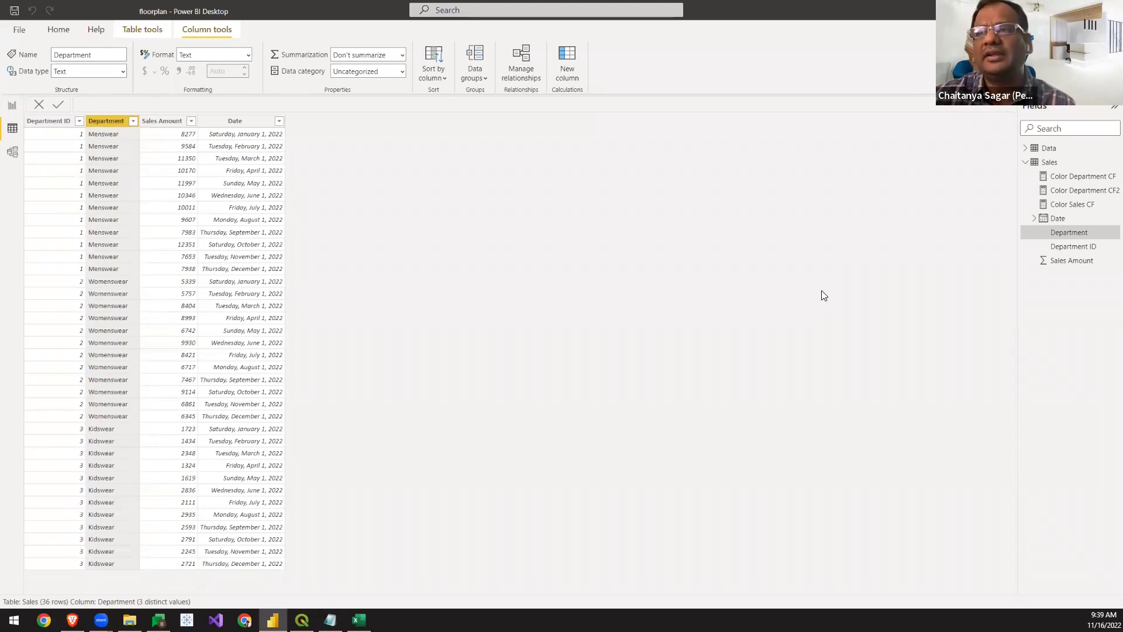
- Try out the character shape map on the report's Page 3 by selecting each figure to filter the department line chart
click(12, 105)
click(485, 583)
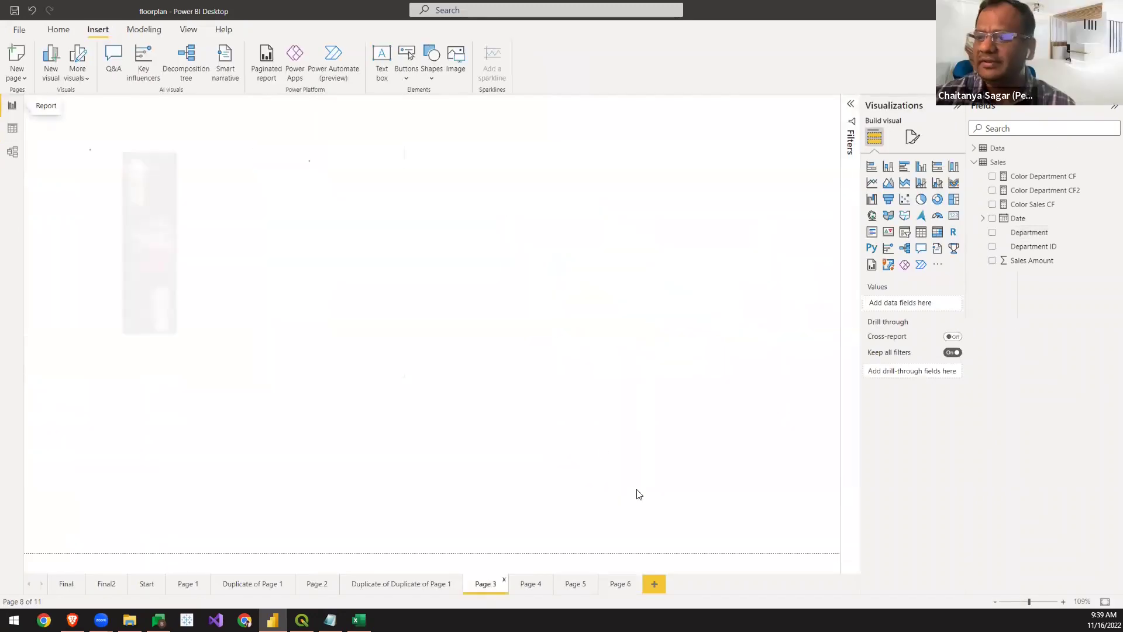
click(154, 180)
click(145, 249)
click(145, 249)
click(145, 249)
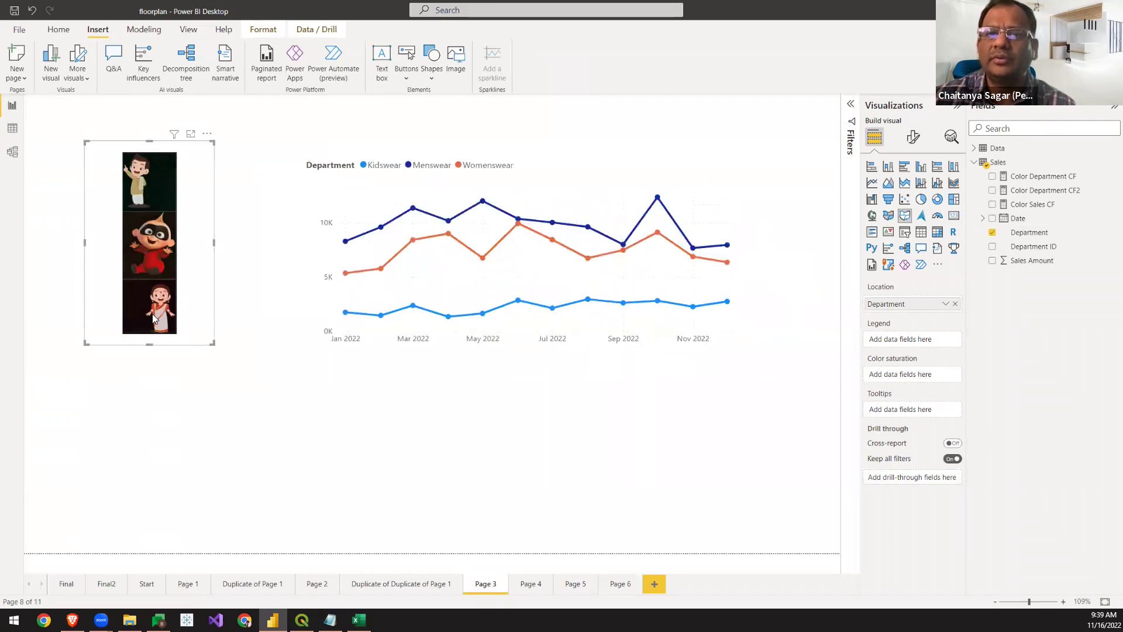
click(153, 318)
click(151, 318)
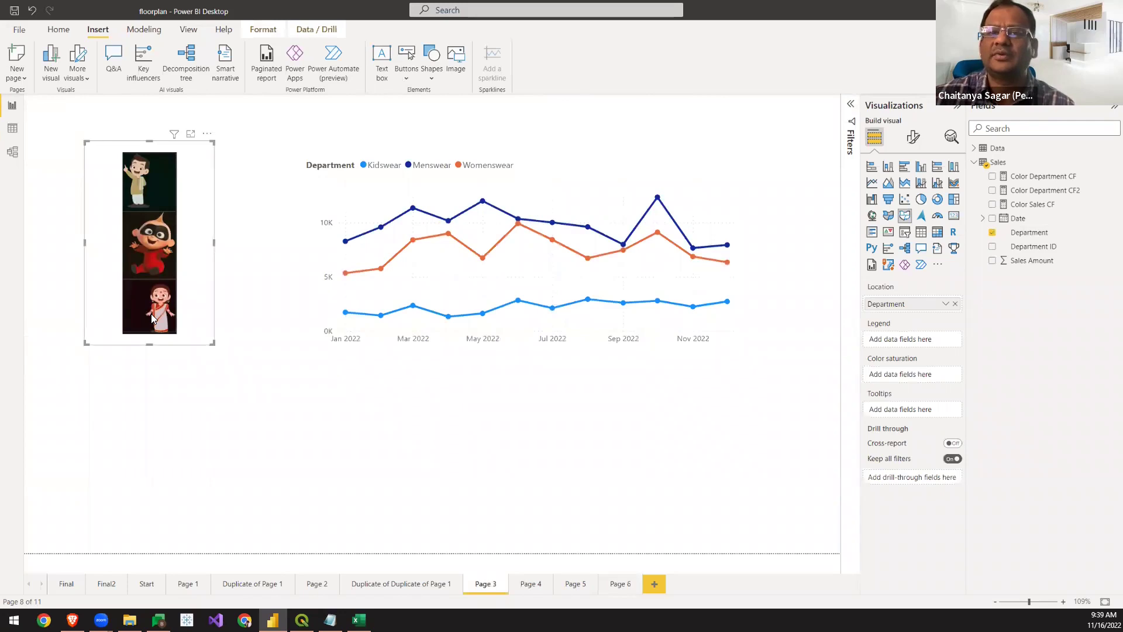
click(152, 318)
click(152, 306)
click(153, 238)
click(150, 184)
click(150, 184)
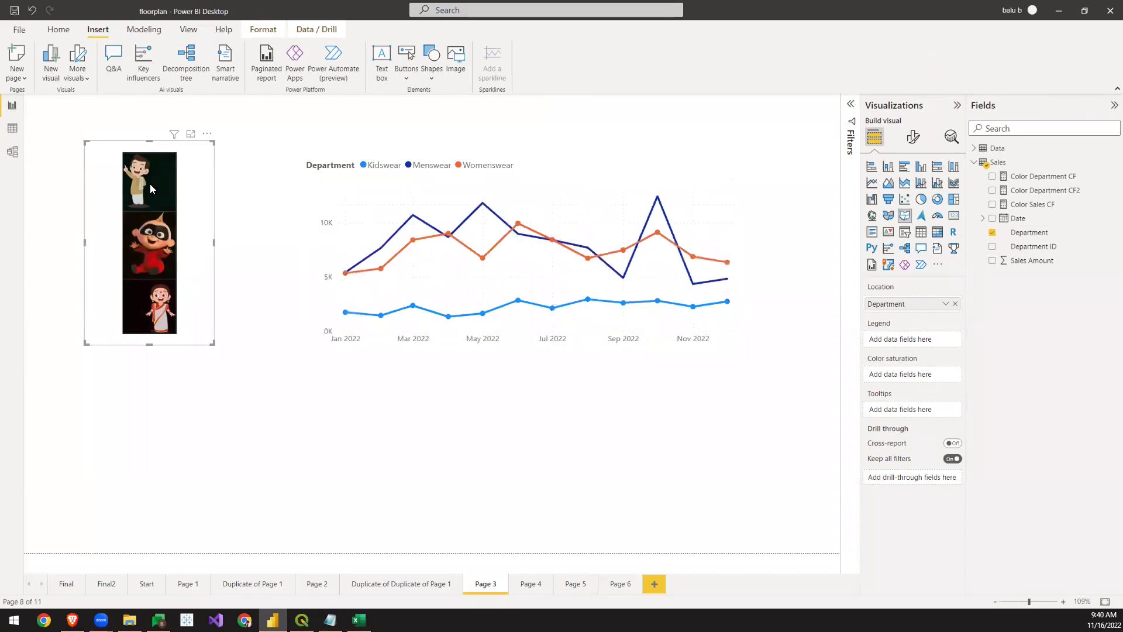
click(541, 468)
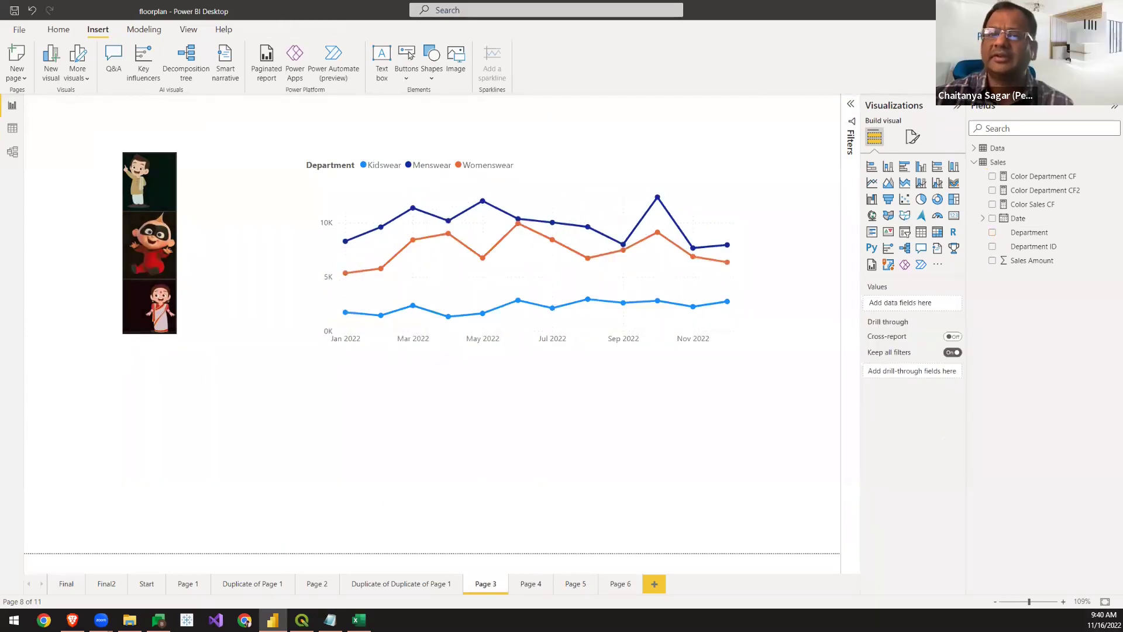
- Return to Page 6 of the report, then switch to QGIS and cancel the new shapefile layer
click(621, 583)
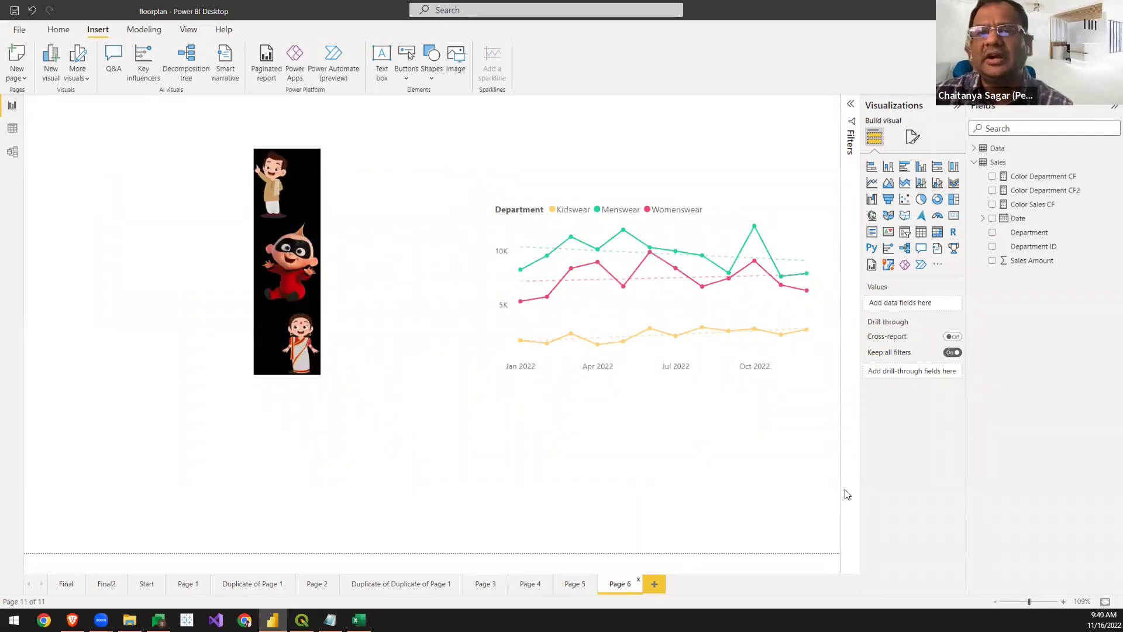
key(alt+Tab)
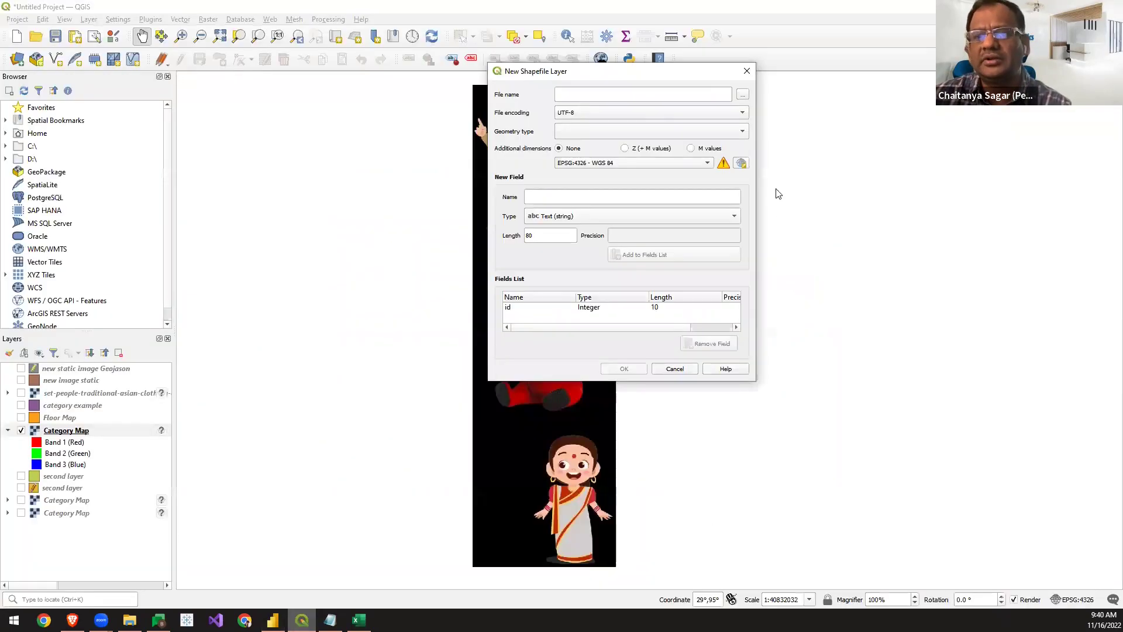
click(746, 72)
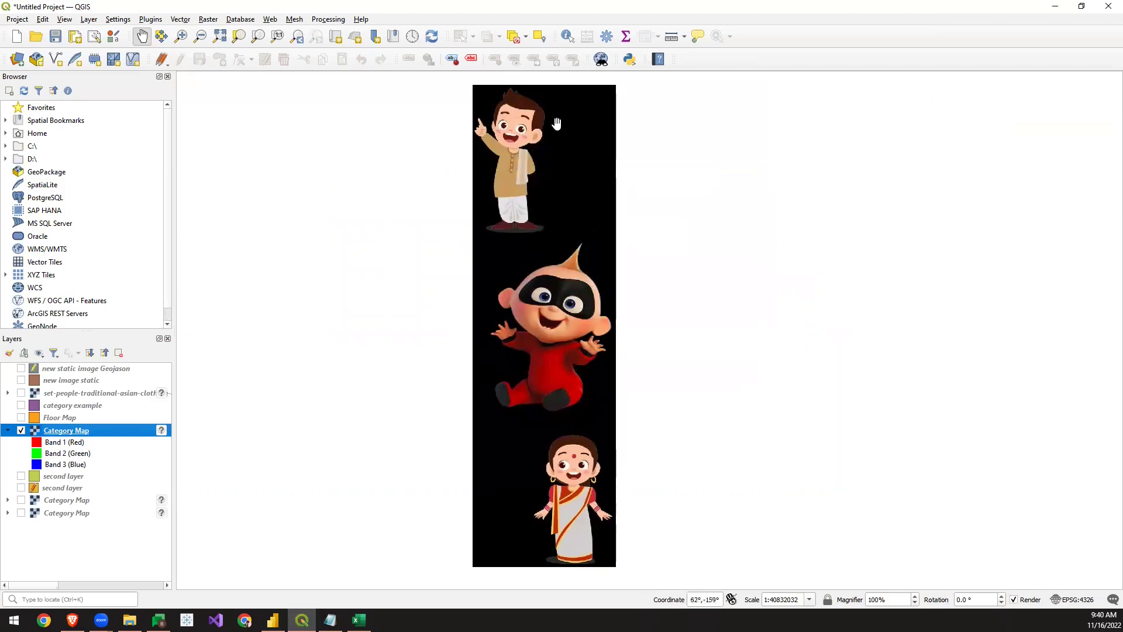
- Examine the Category Map raster in QGIS and compare it with the static image on Page 6 of the Power BI report
drag(548, 153, 596, 160)
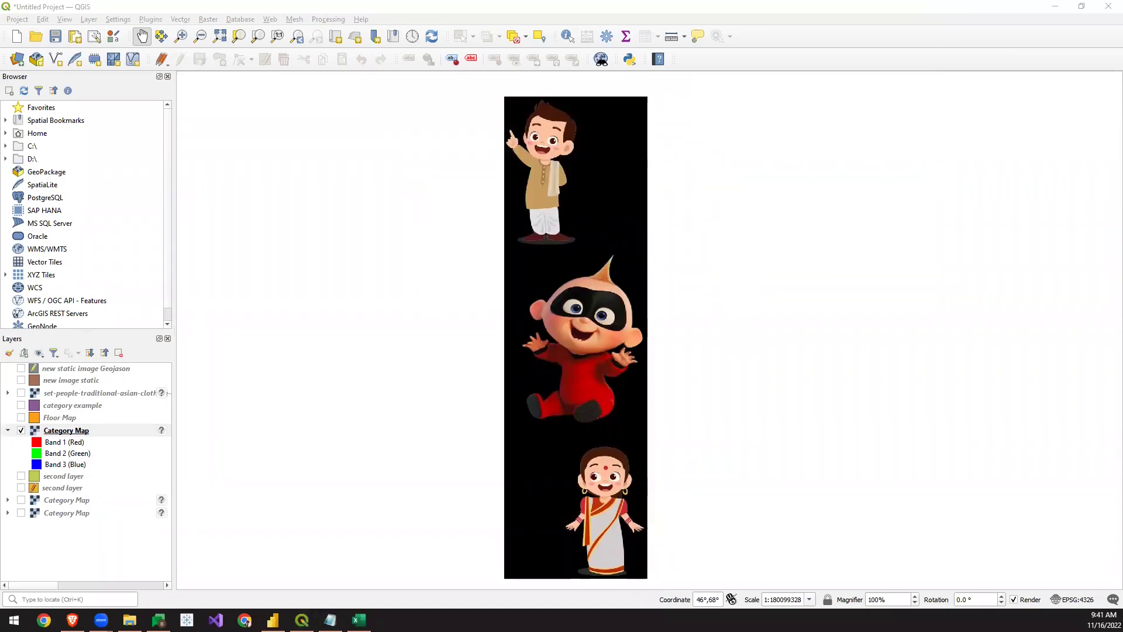
mouse_move(285, 618)
click(294, 557)
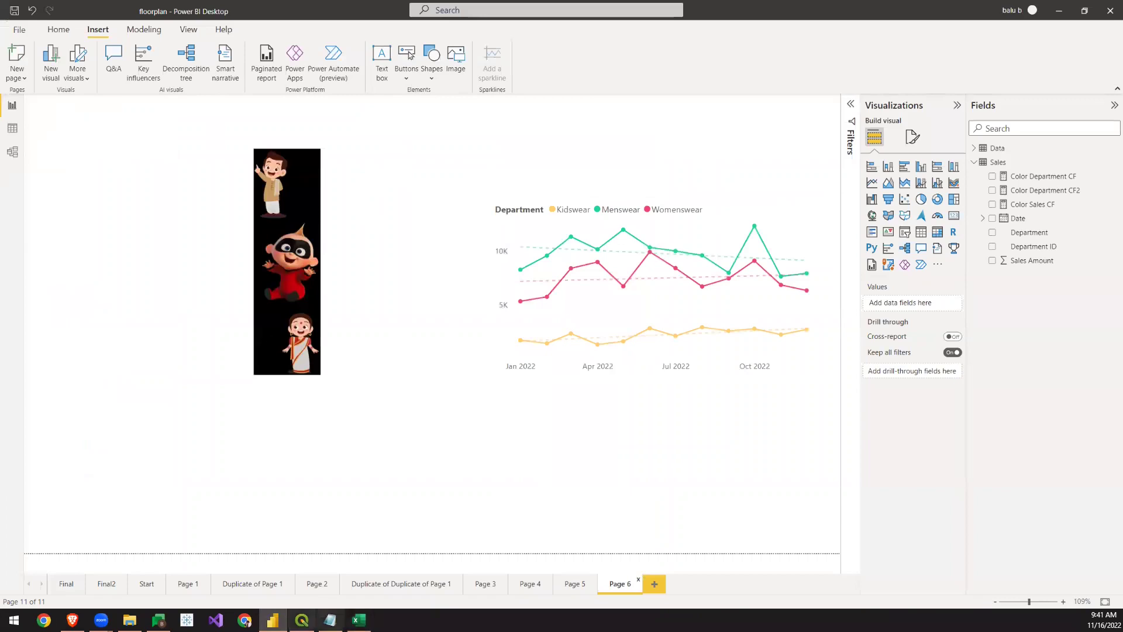
click(301, 620)
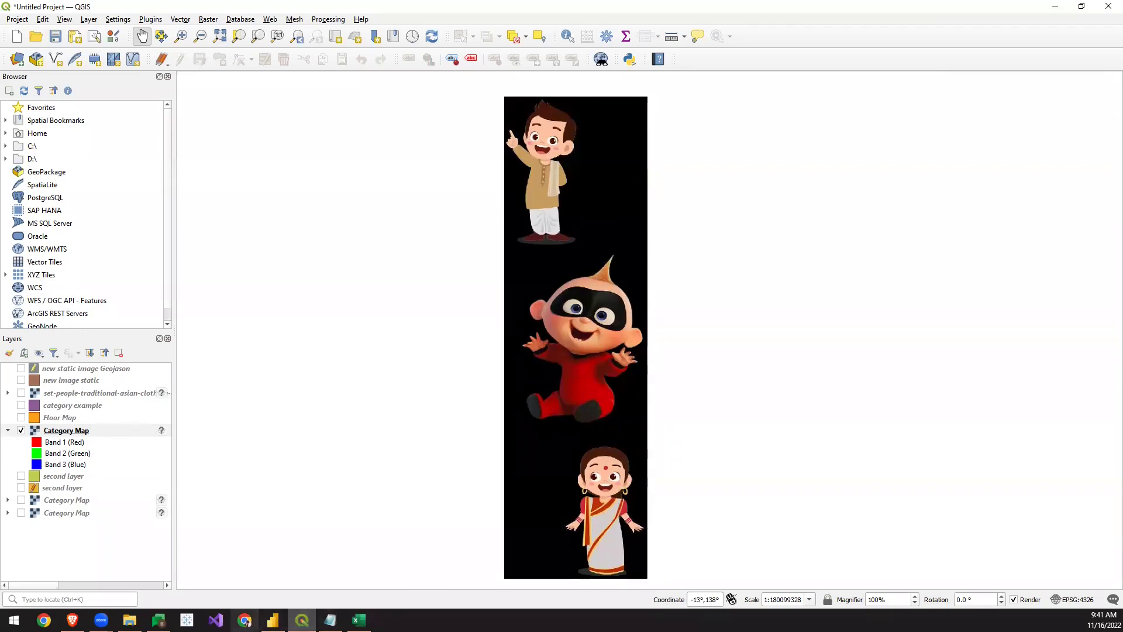
drag(374, 463, 649, 327)
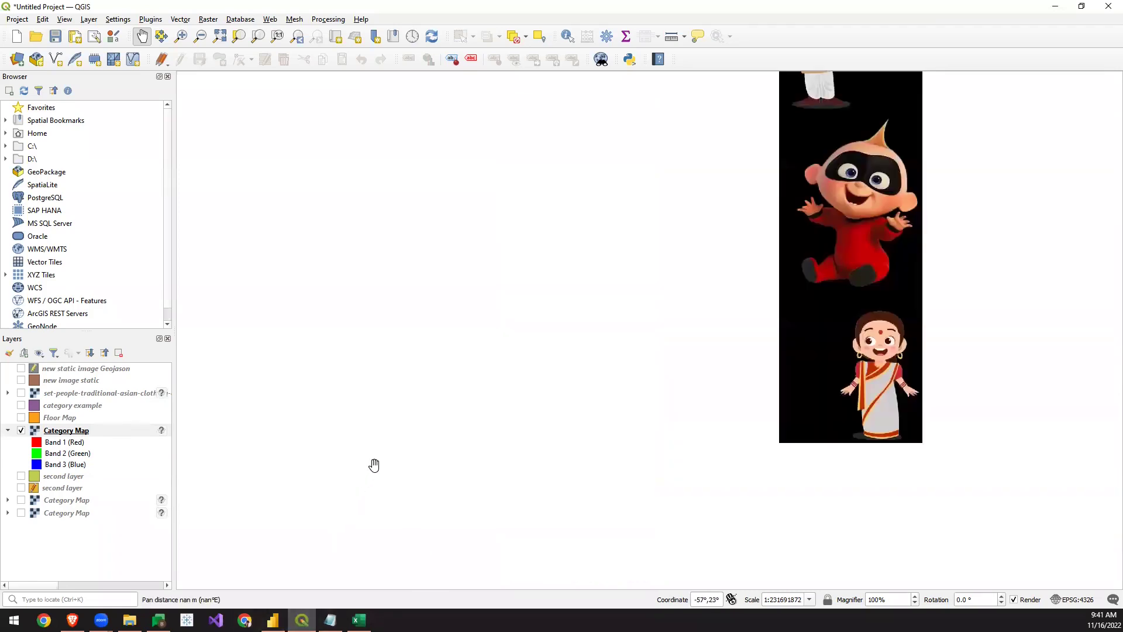
drag(818, 190, 534, 310)
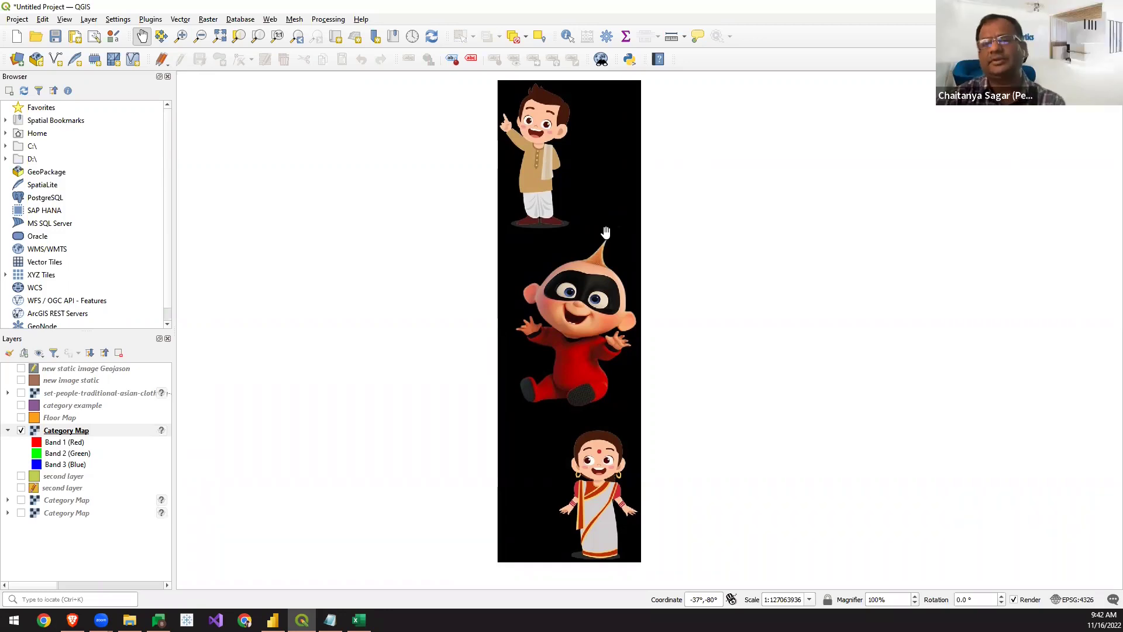
scroll(731, 275, up, 1)
scroll(644, 240, down, 2)
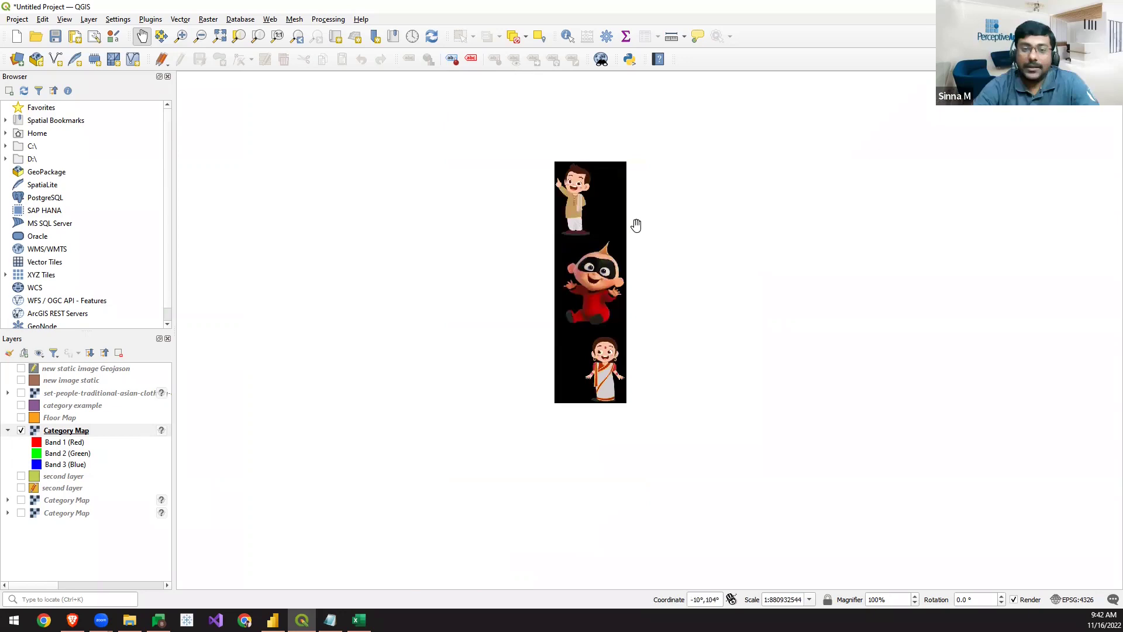
scroll(601, 210, up, 1)
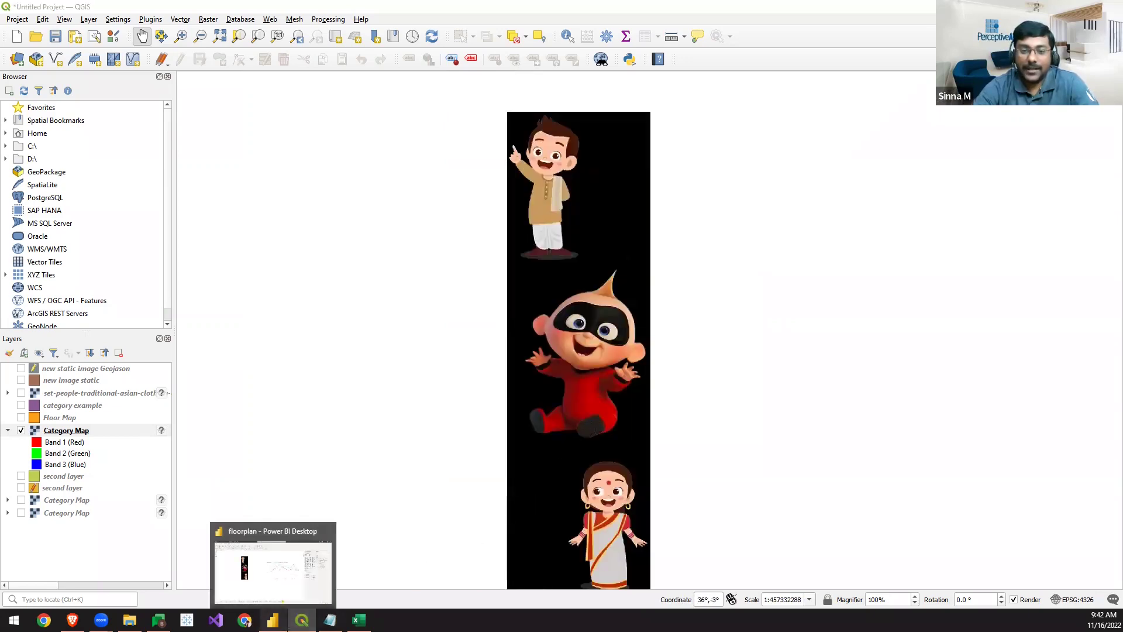
- Switch to Power BI, check the static image on Page 6, and open Page 2 of the report
click(272, 620)
click(292, 195)
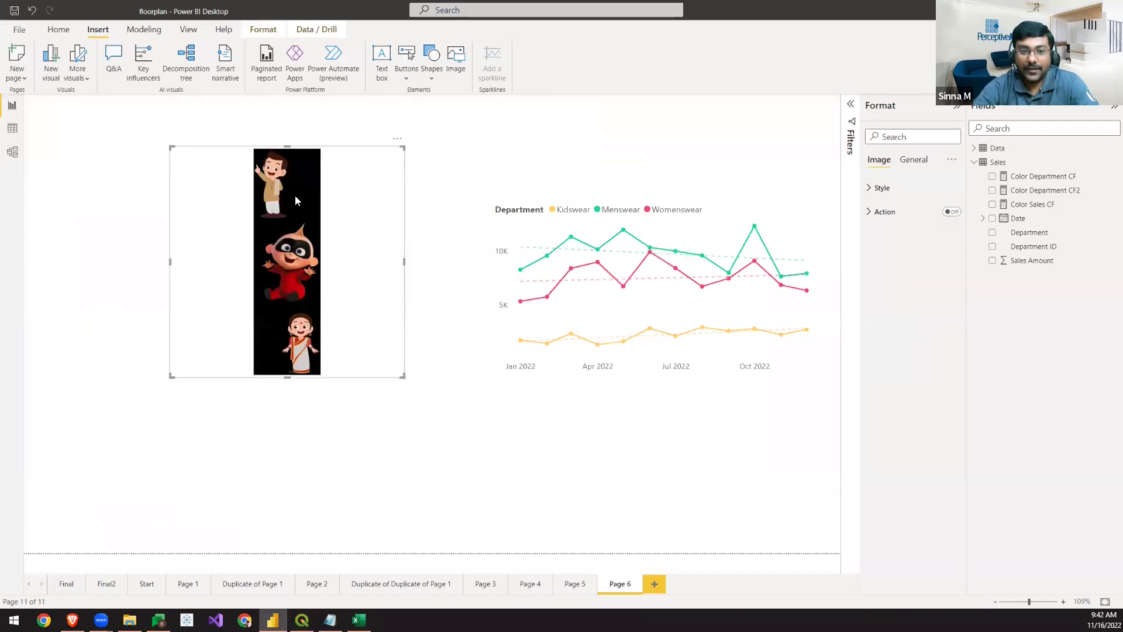
click(313, 585)
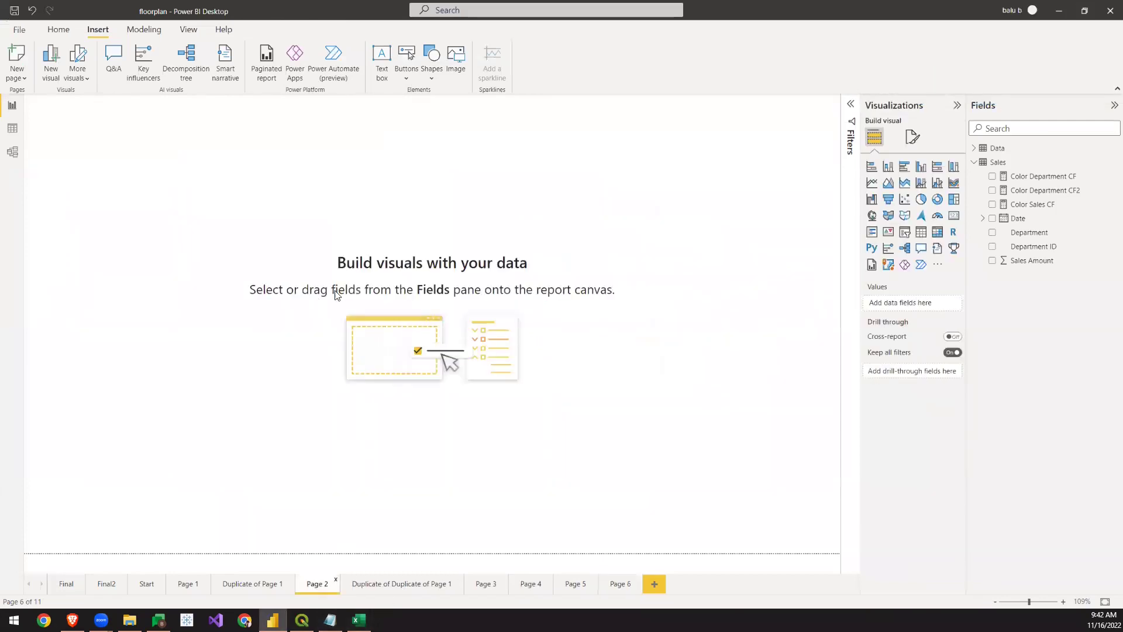
- Return to Page 6 of the report, then switch to QGIS and bring the Category Map into view
click(409, 585)
click(619, 585)
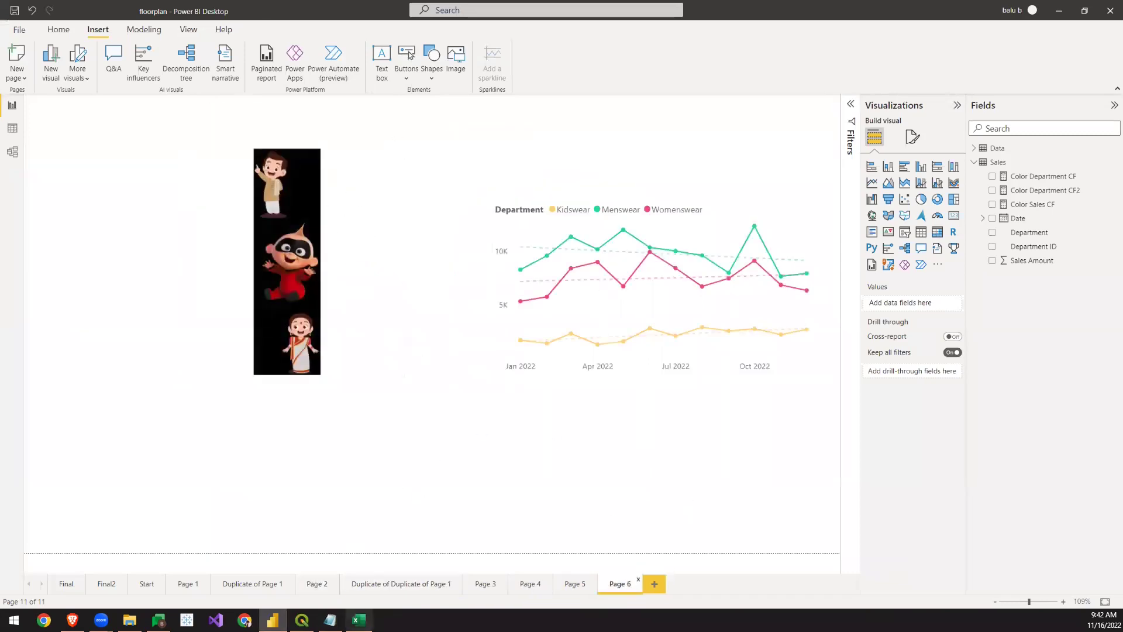
click(302, 620)
drag(596, 208, 578, 183)
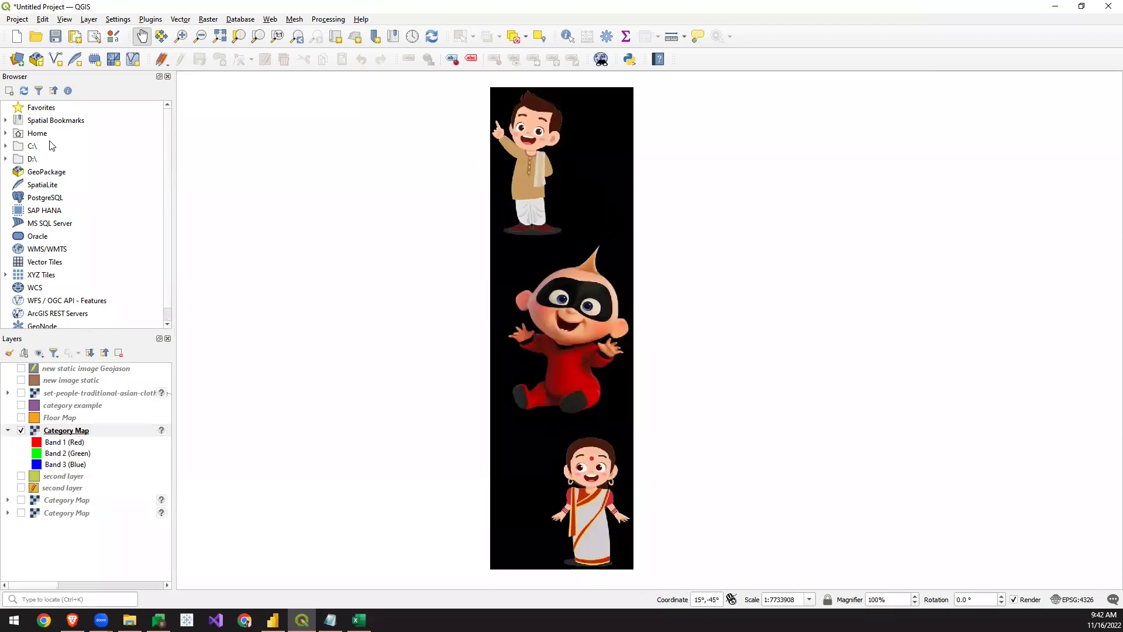
- Start a new shapefile layer with the file name third layer and Polygon geometry
click(89, 19)
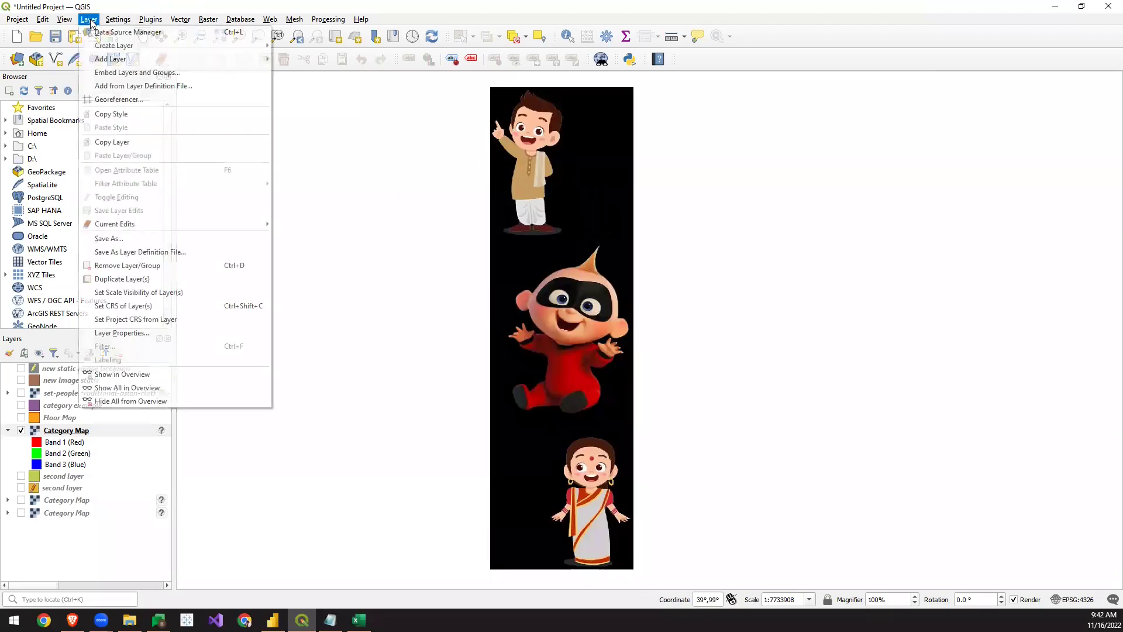
mouse_move(128, 46)
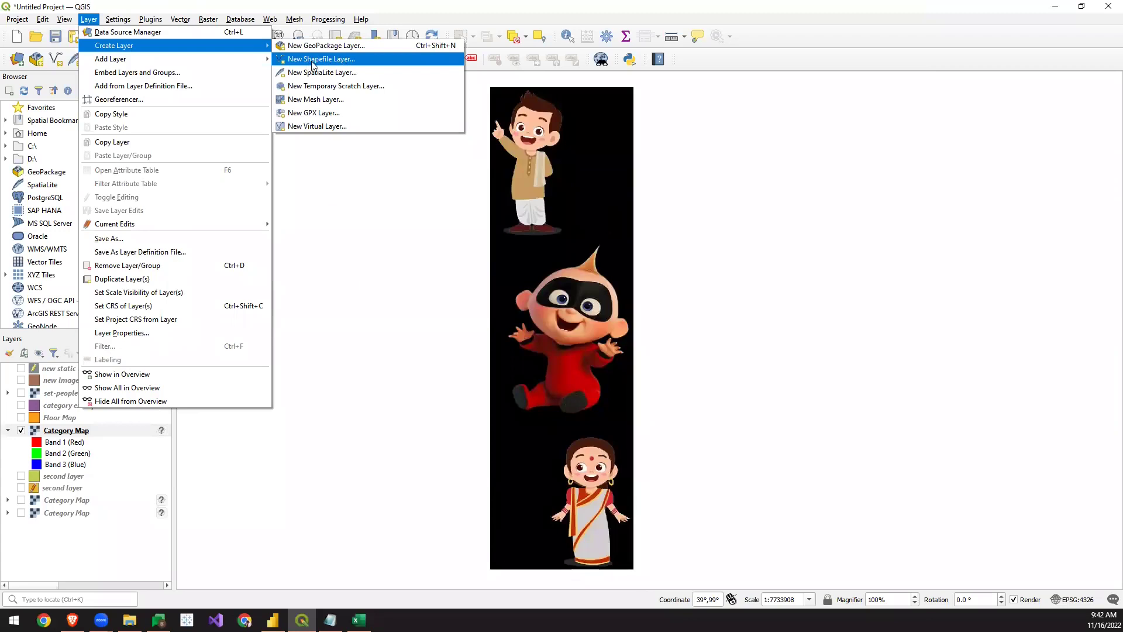
click(336, 59)
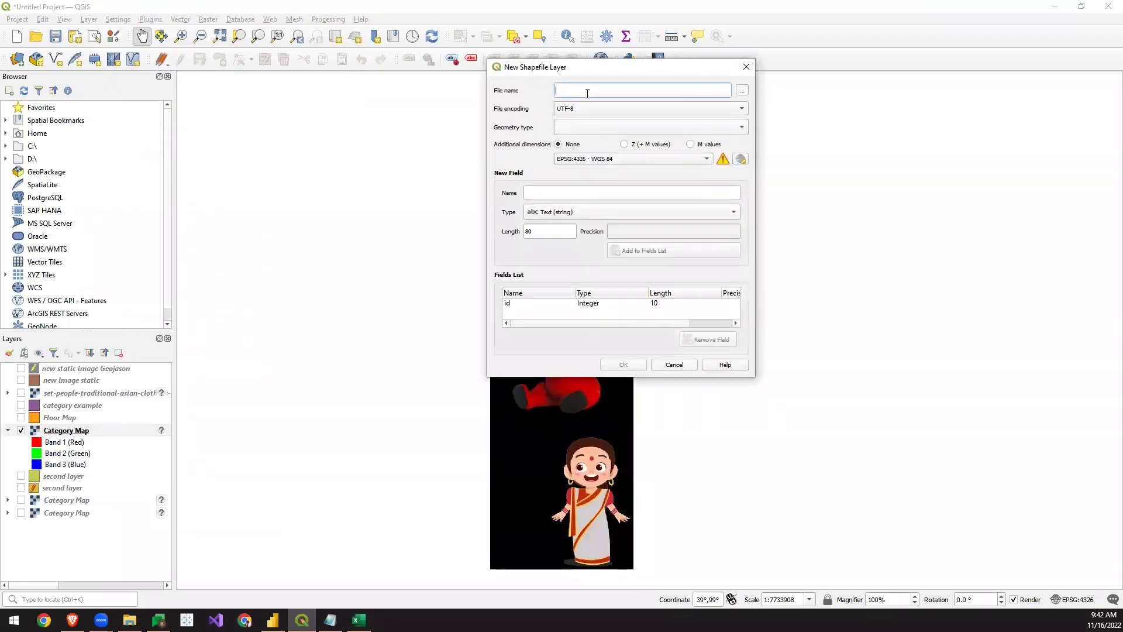
text(se)
key(BackSpace)
key(BackSpace)
text(third layer)
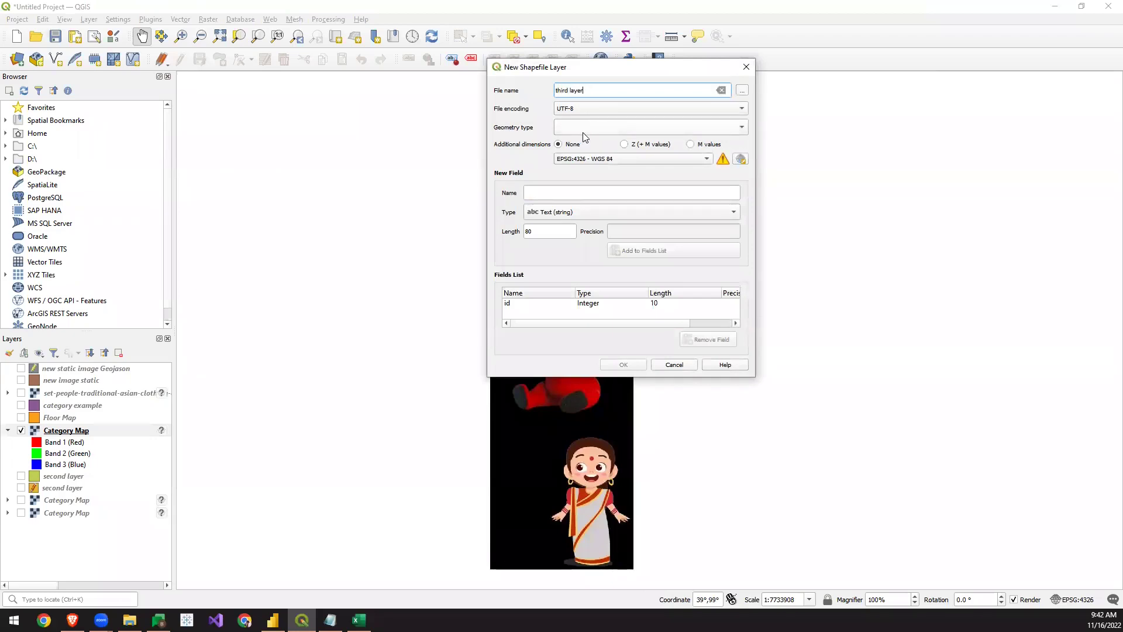
click(583, 130)
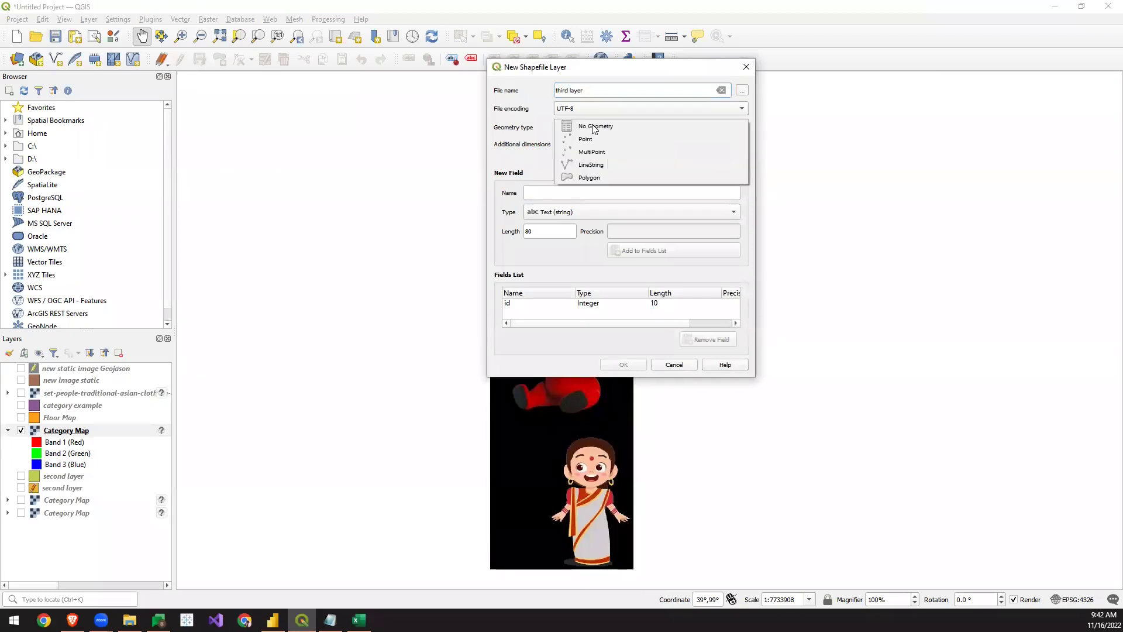
click(586, 178)
- Add a Department text field of length 80 to the new shapefile layer and create the layer
click(532, 194)
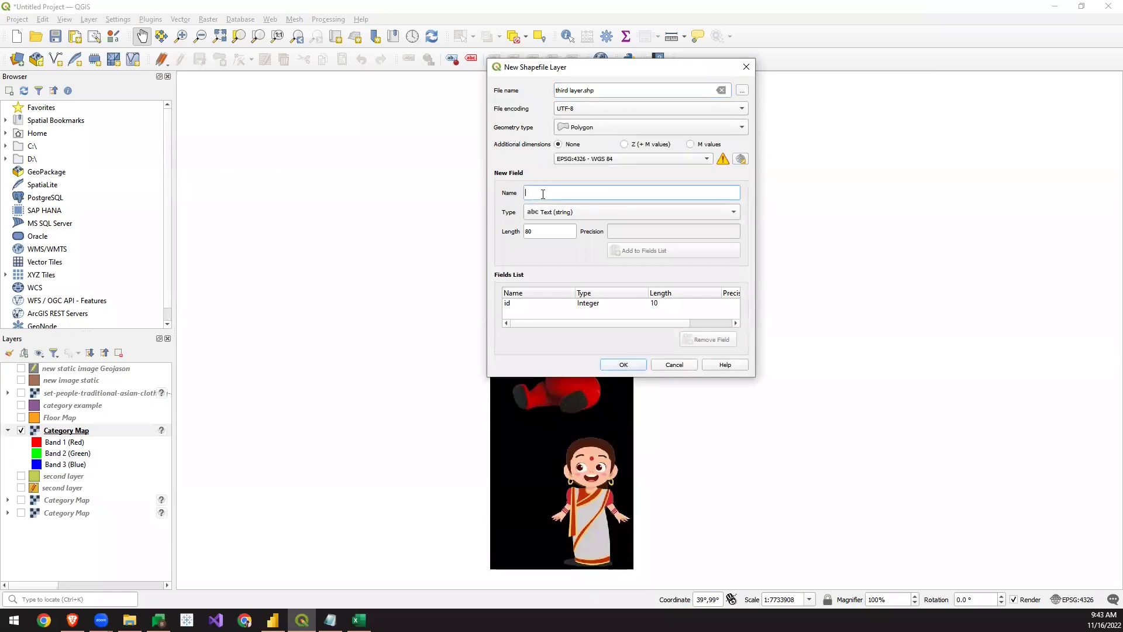
text(Department)
click(645, 254)
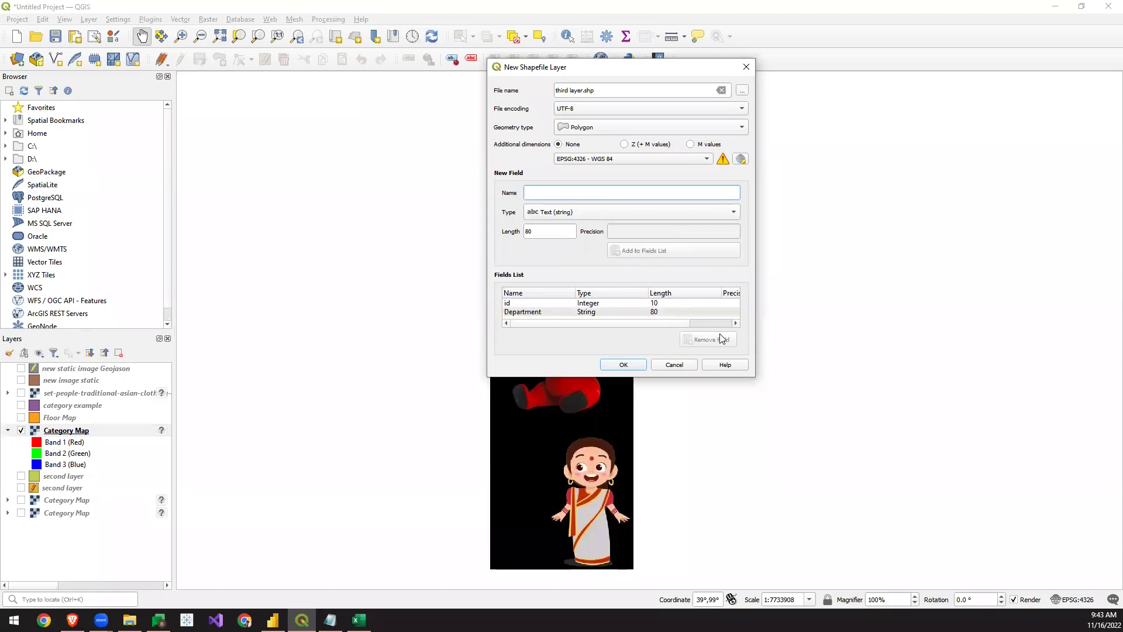
click(623, 365)
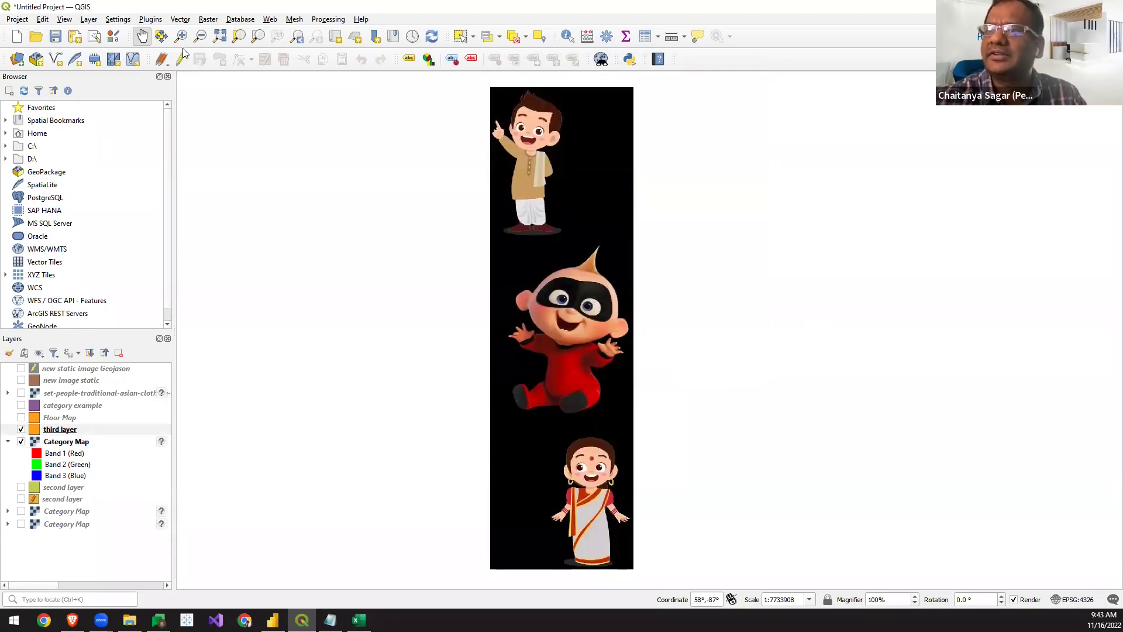
click(88, 20)
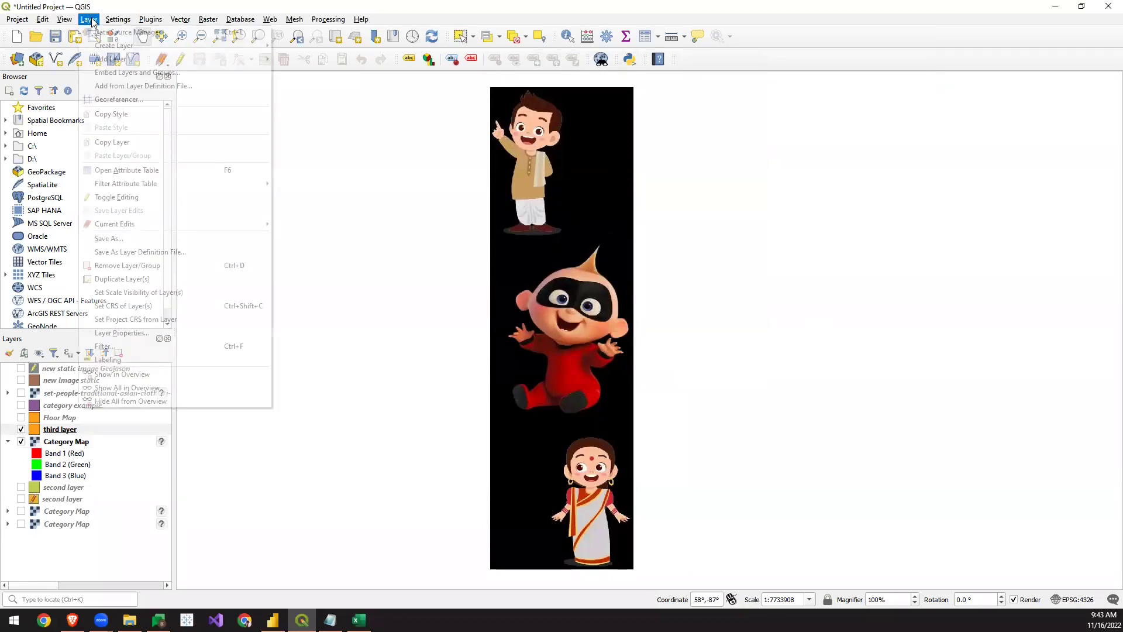
mouse_move(148, 45)
click(320, 59)
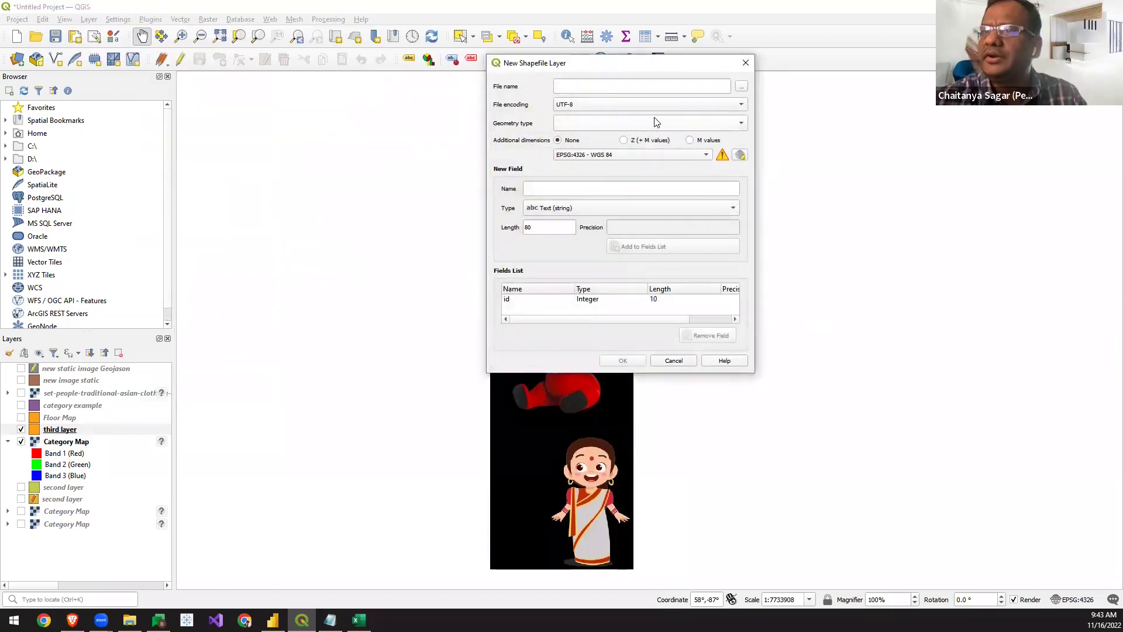
click(625, 123)
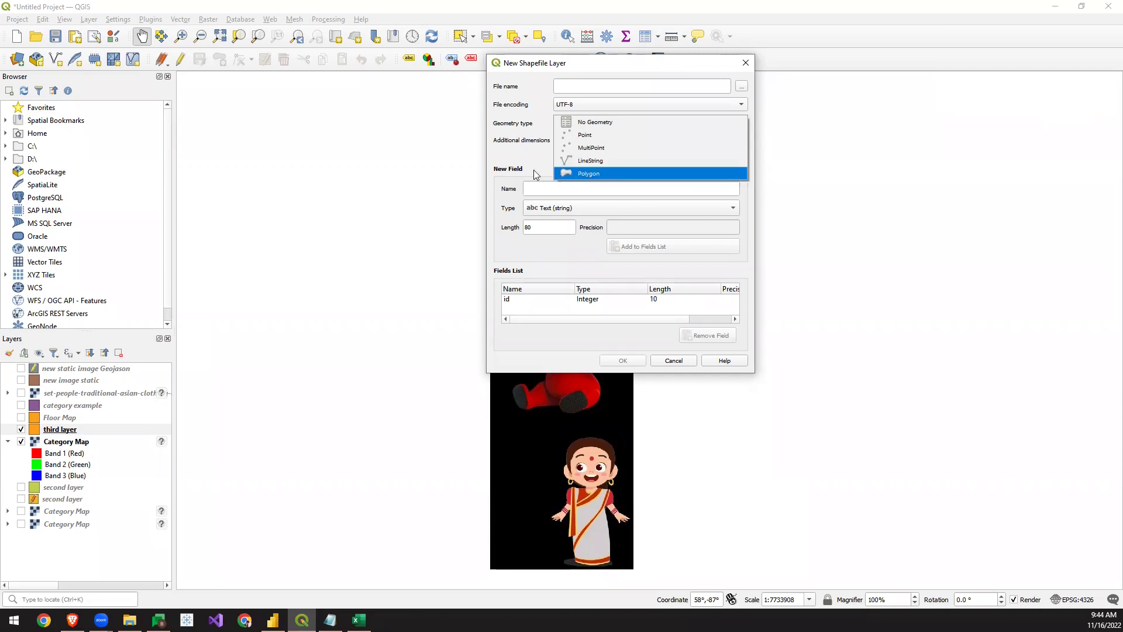
click(548, 210)
click(542, 186)
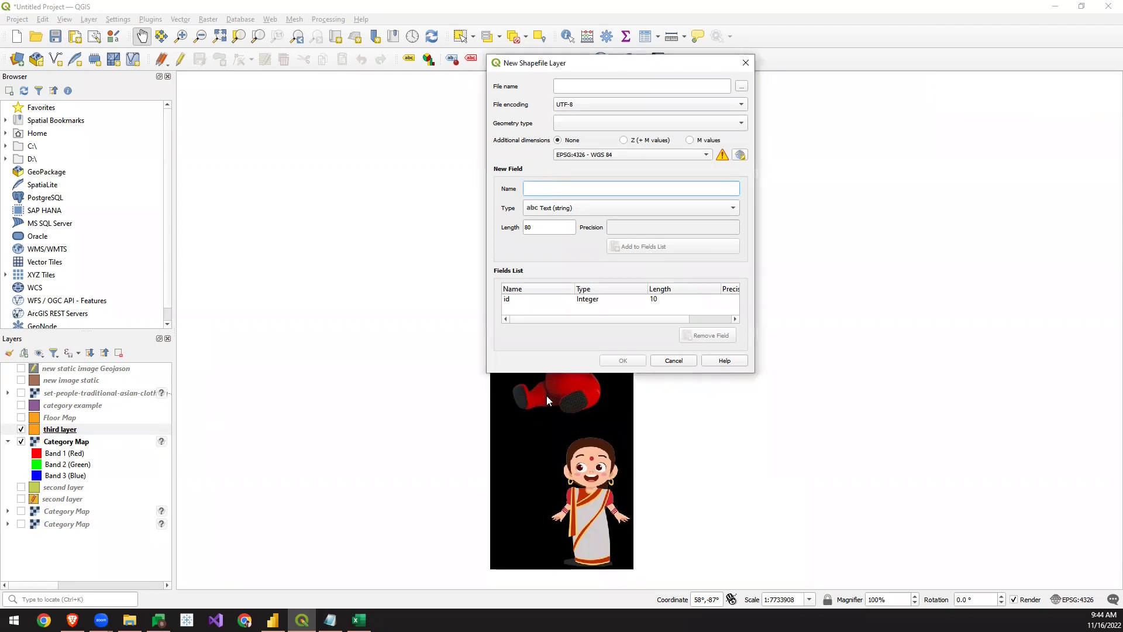
click(681, 360)
- Select third layer, toggle the Category Map off and on to check it, and hide third layer
drag(346, 322, 348, 320)
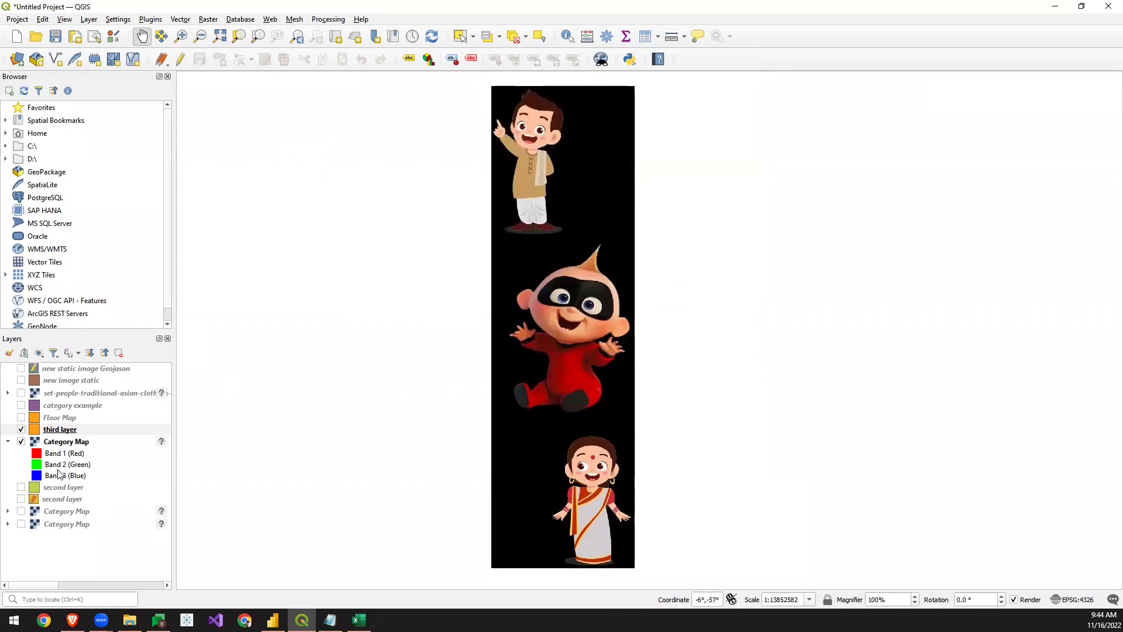
click(51, 434)
click(21, 442)
click(21, 442)
click(21, 430)
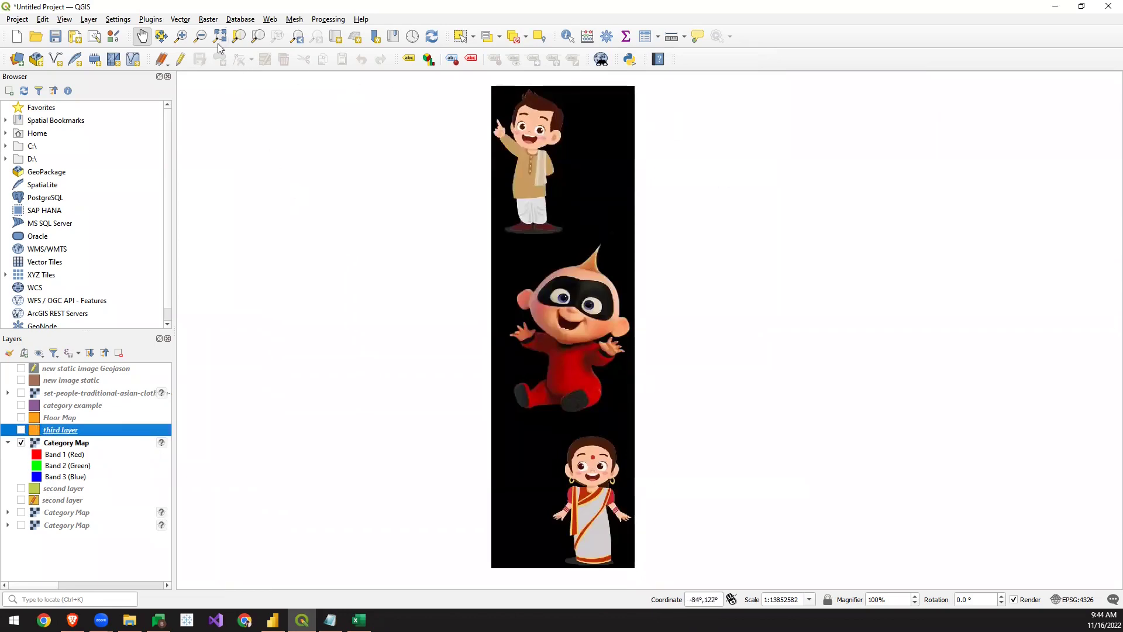
- Enable editing on third layer and draw a rectangular polygon around the man's section of the Category Map
click(181, 59)
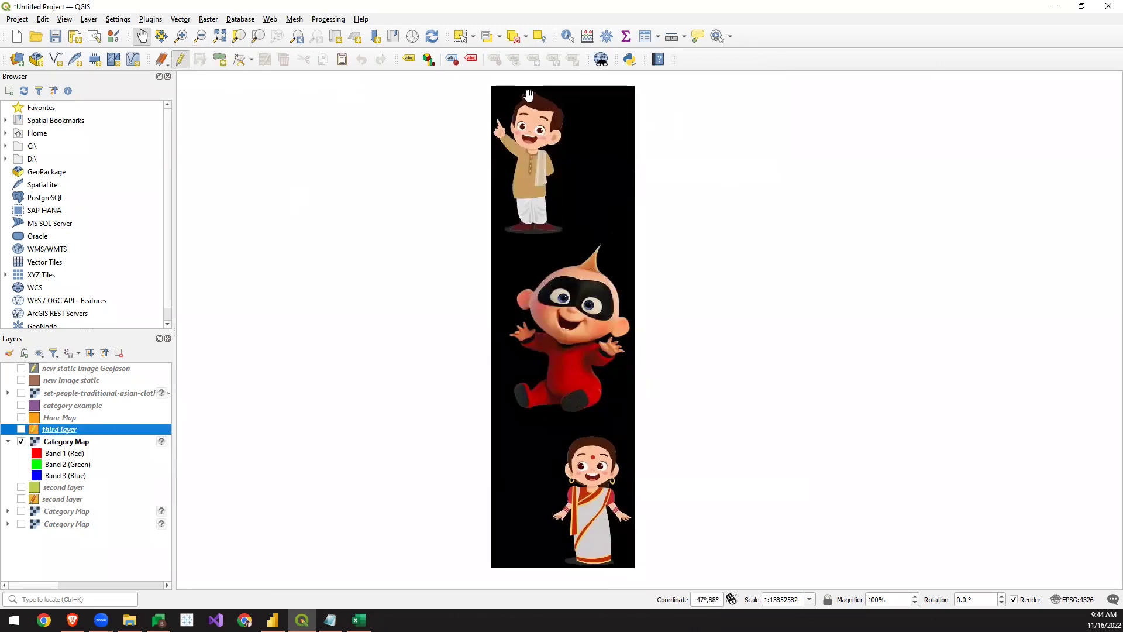
click(220, 61)
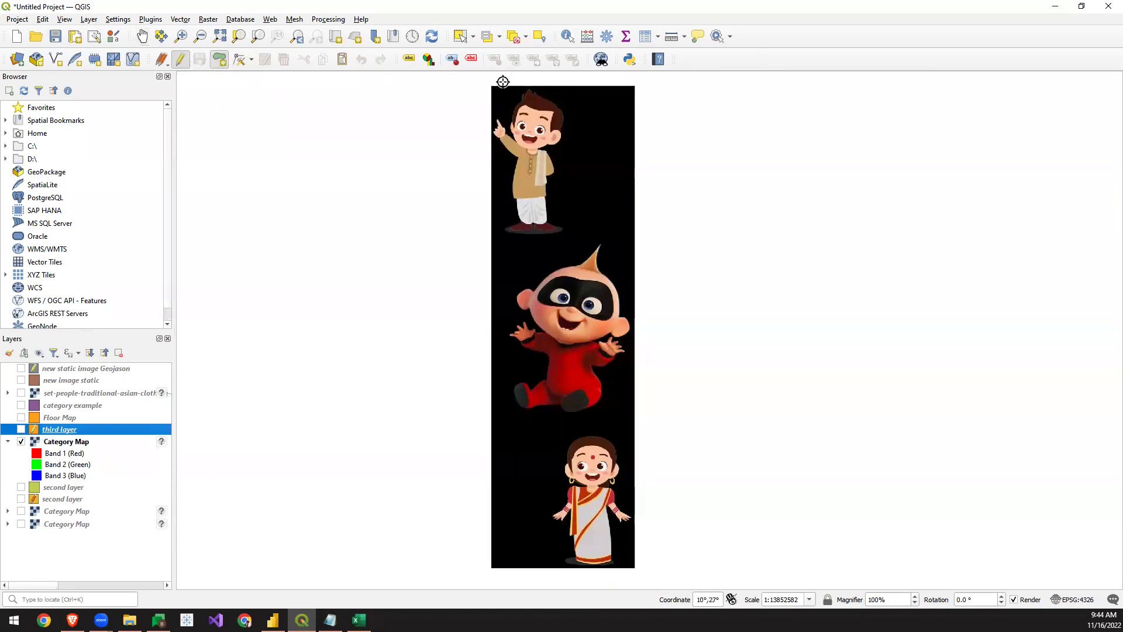
scroll(510, 93, up, 2)
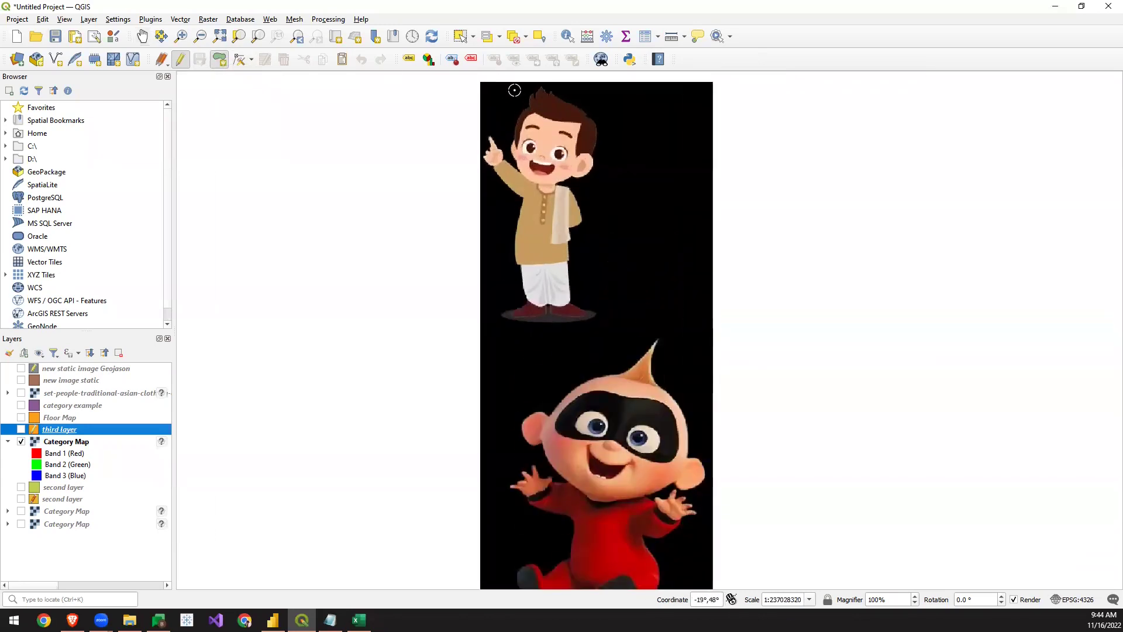
scroll(513, 88, up, 1)
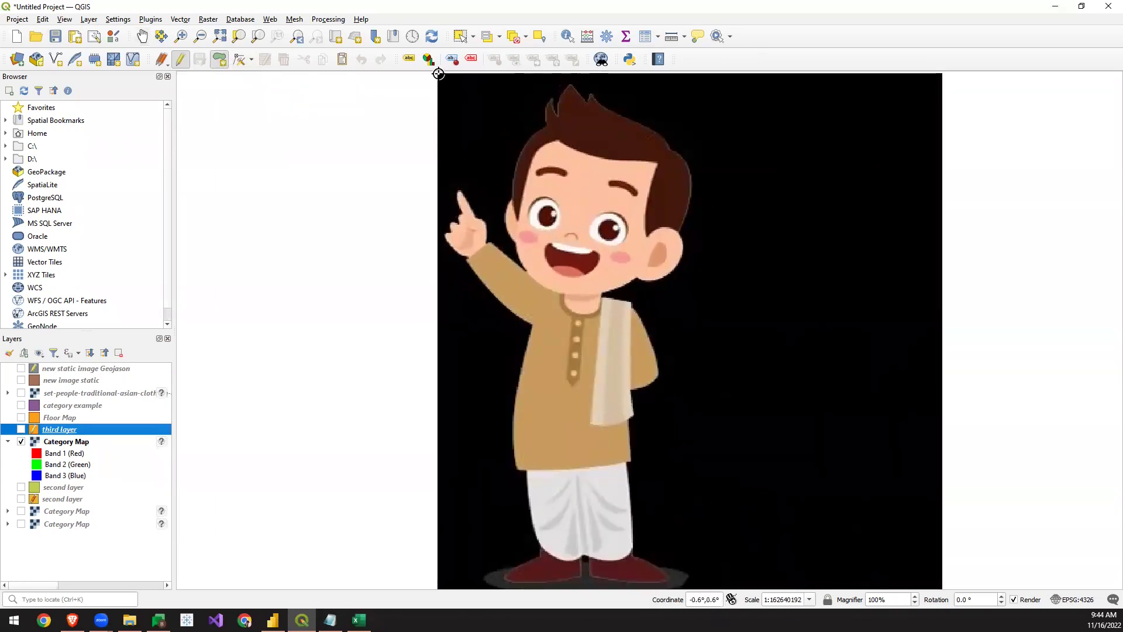
click(438, 74)
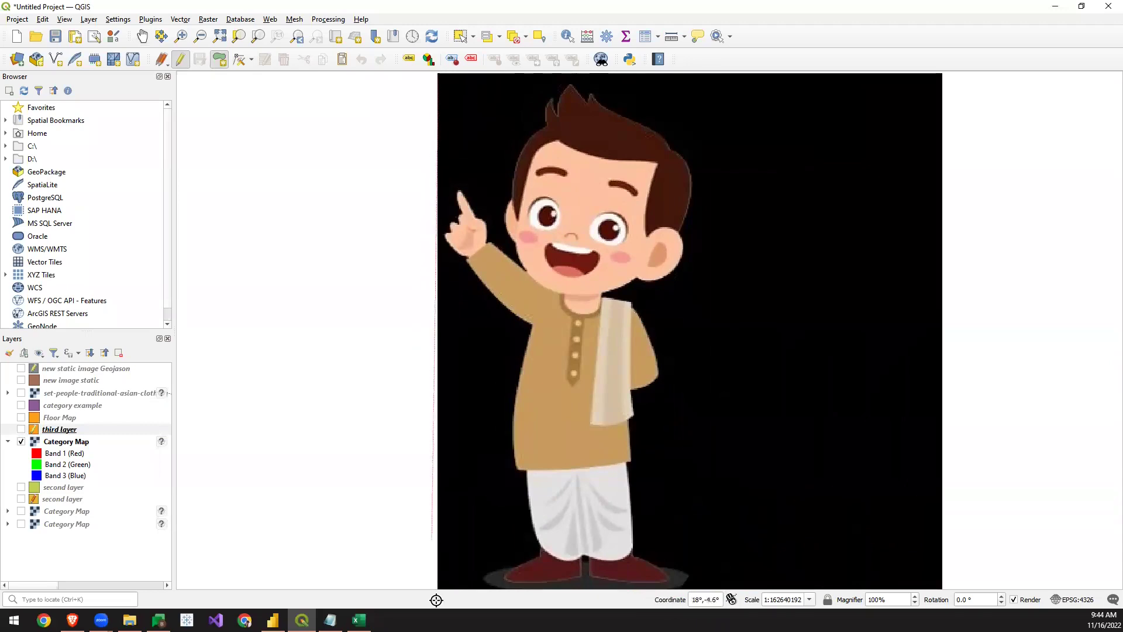
scroll(450, 549, down, 3)
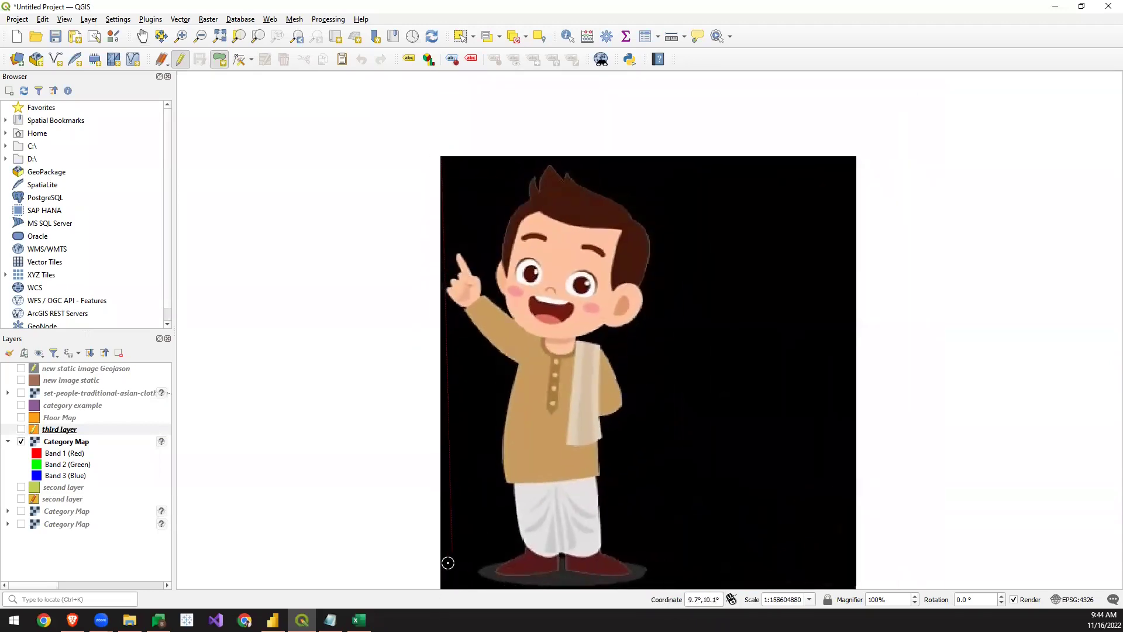
click(442, 586)
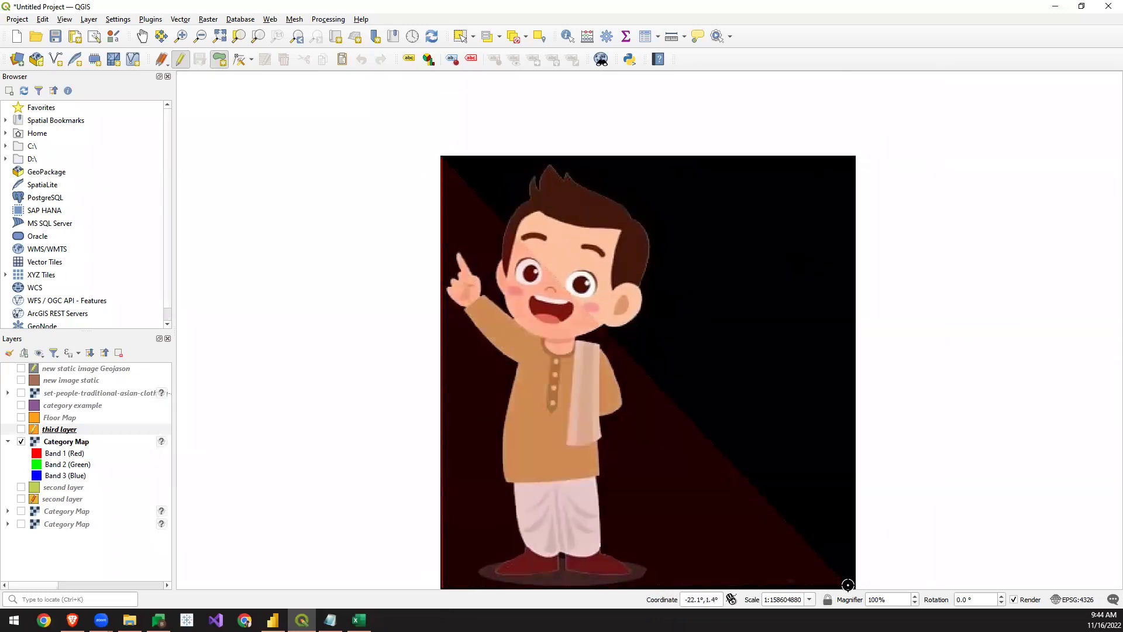
click(853, 586)
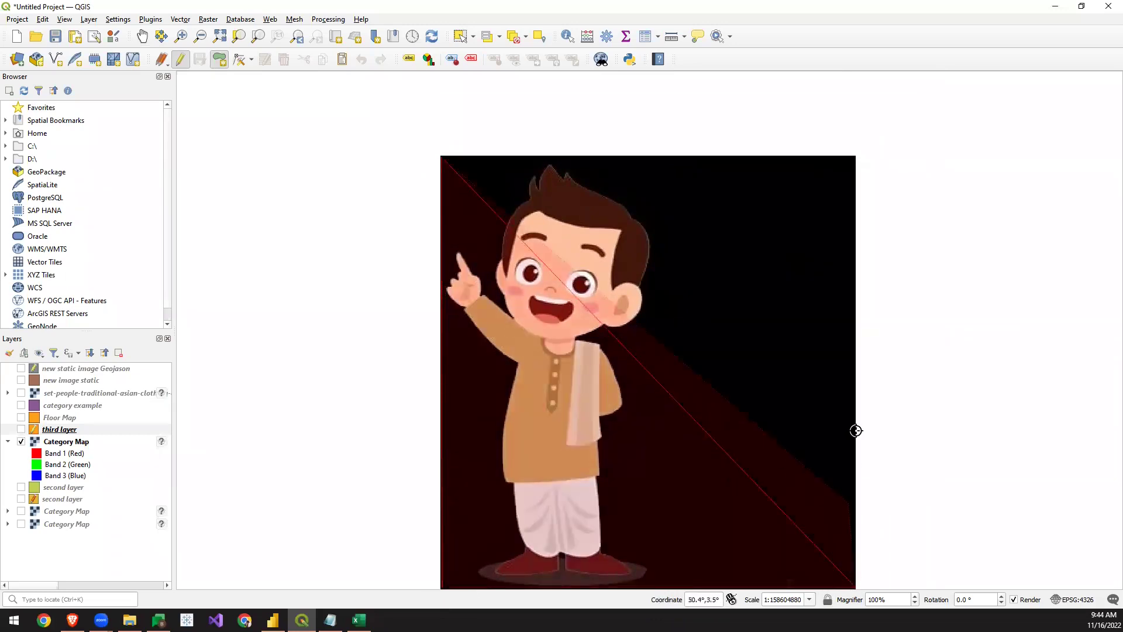
click(853, 158)
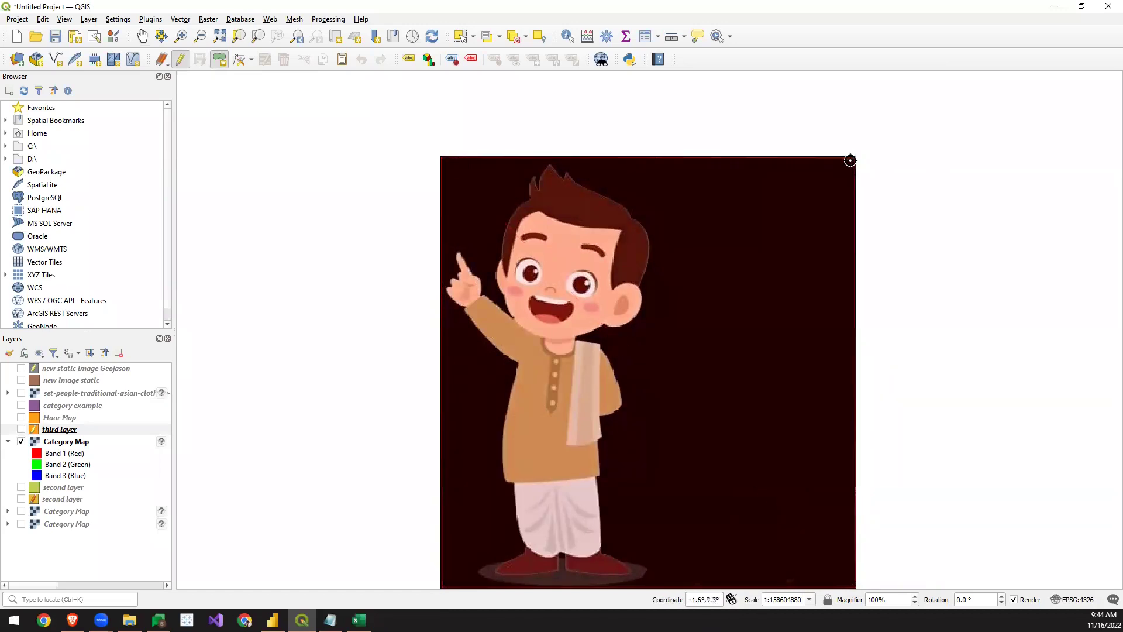
right_click(785, 180)
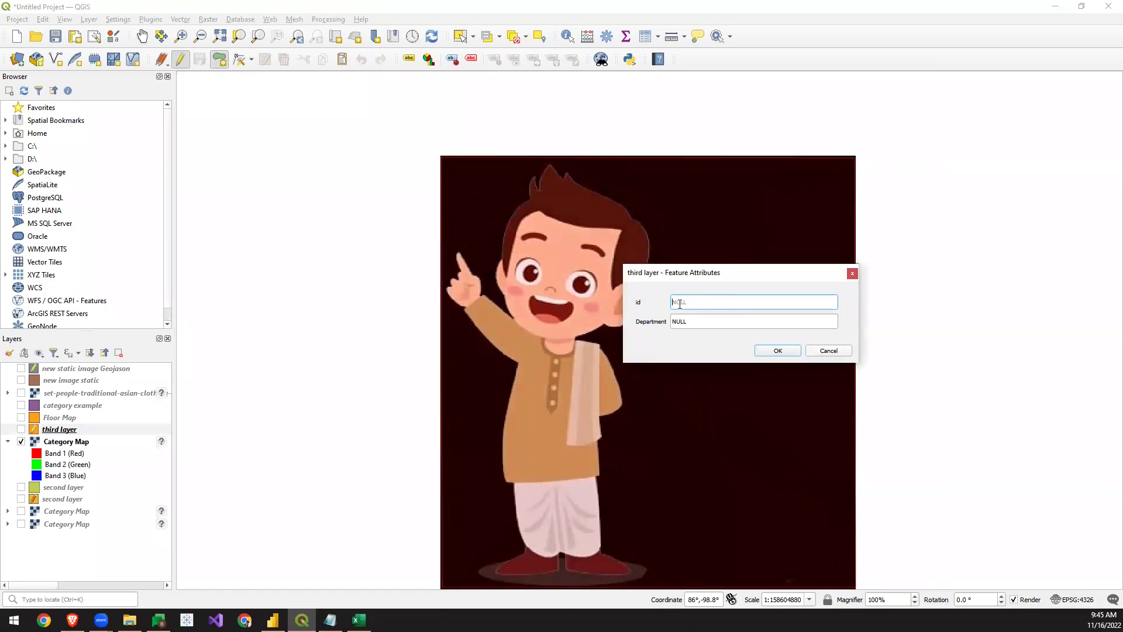
- Look up the department IDs and names in the Sales table in Power BI, then go back to QGIS
click(272, 620)
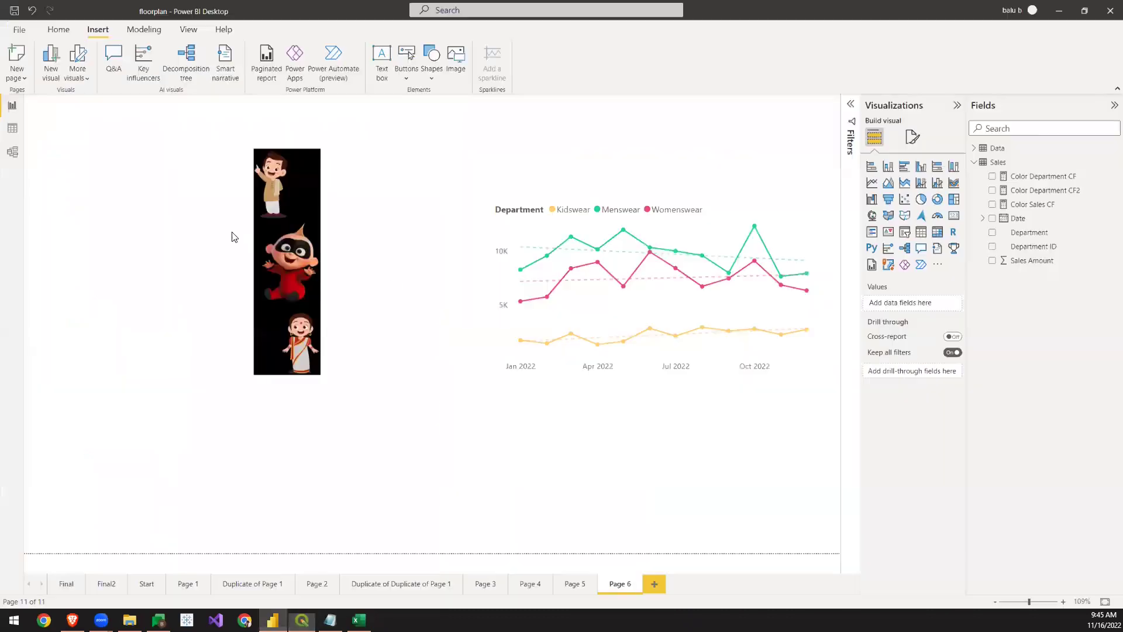
click(12, 128)
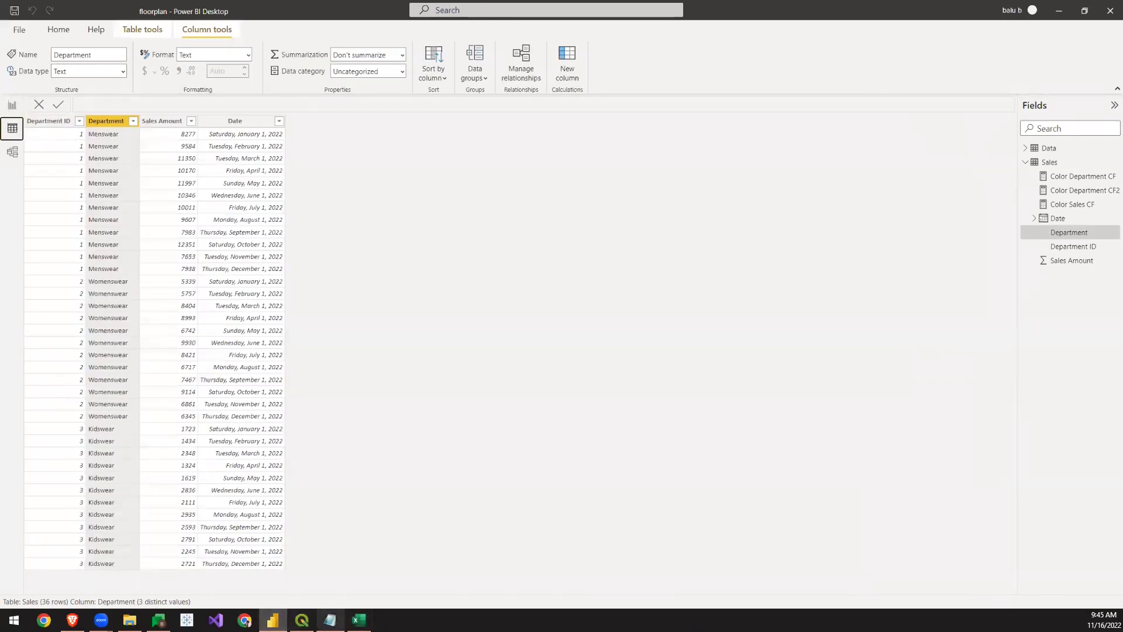
click(302, 620)
- Save the man's polygon with id 1 and Department Menswear
text(1)
click(707, 321)
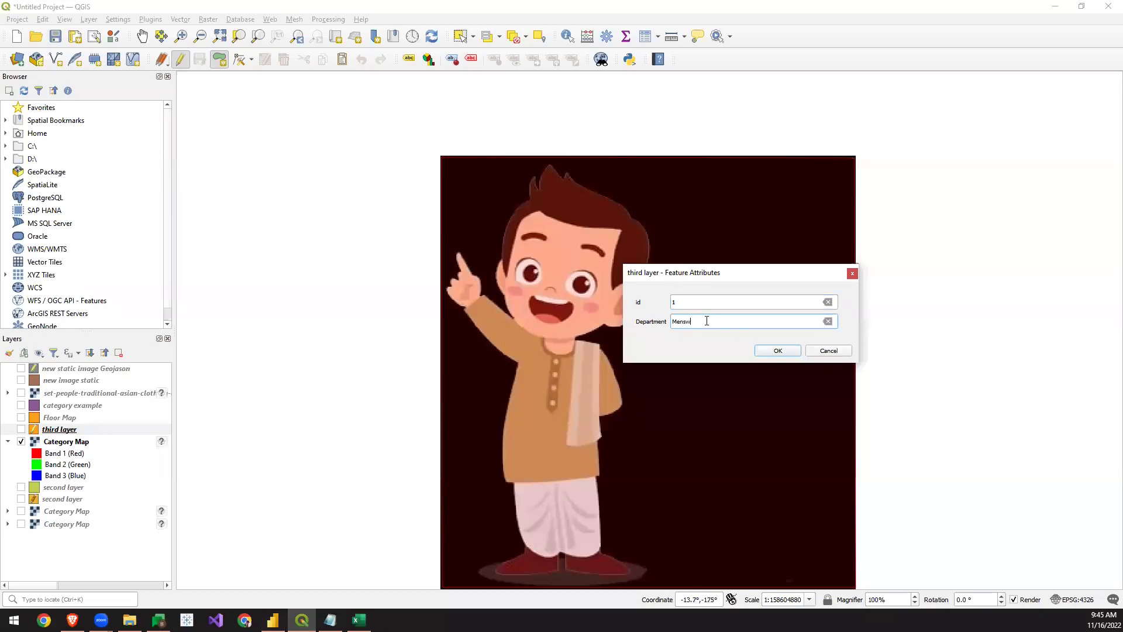
click(795, 355)
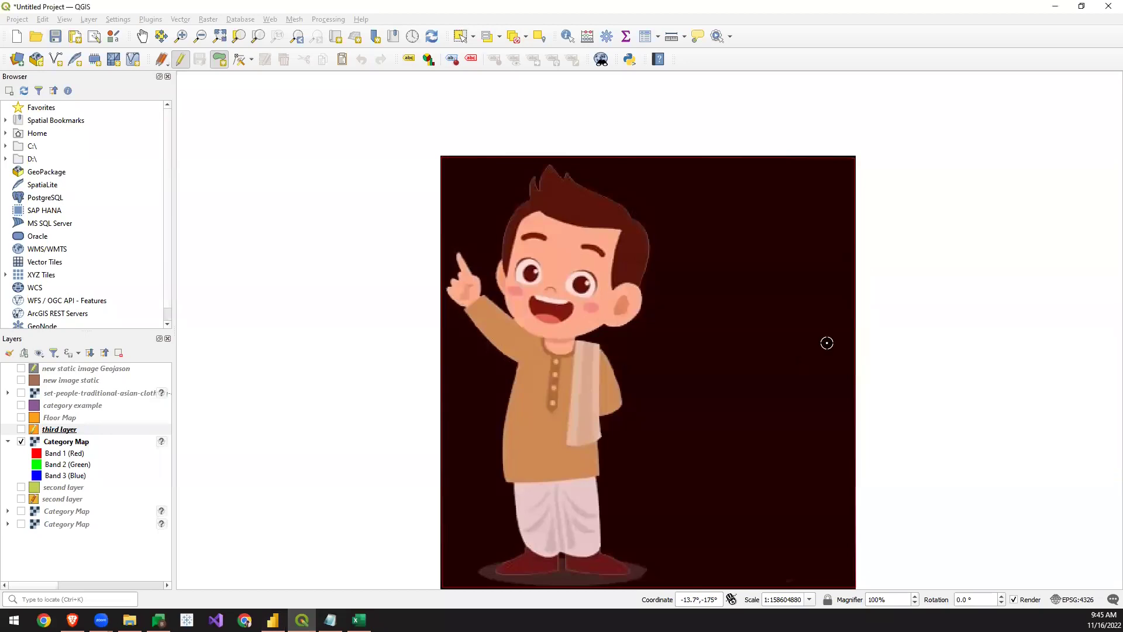
- Draw a rectangular polygon on third layer around the masked baby's section of the Category Map
scroll(897, 391, down, 1)
scroll(898, 391, down, 2)
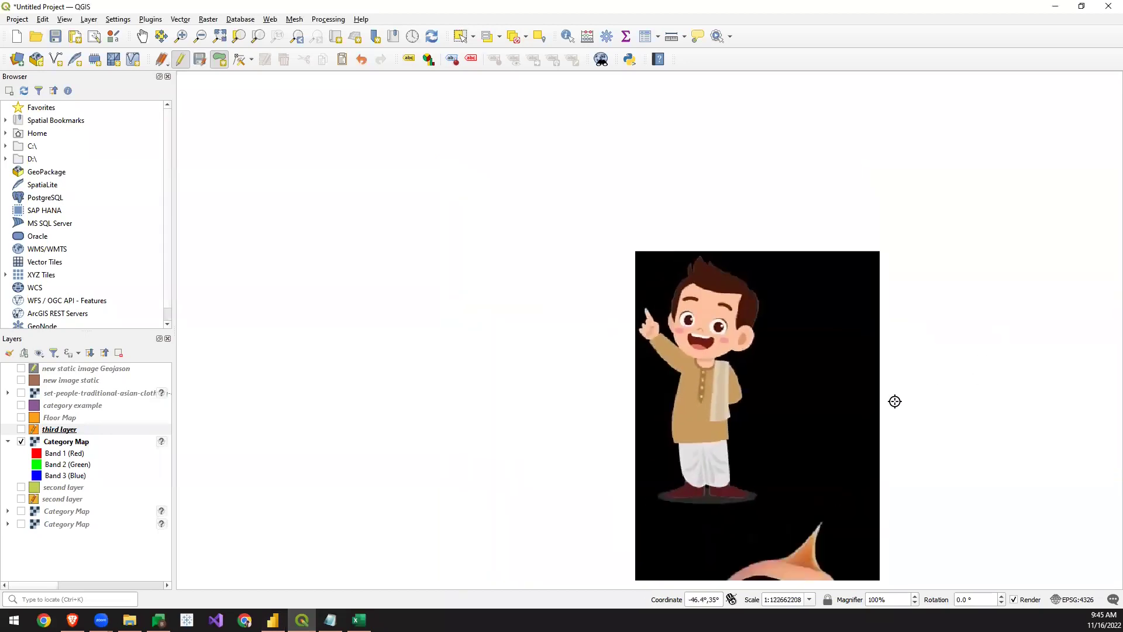
click(142, 36)
drag(762, 351, 527, 253)
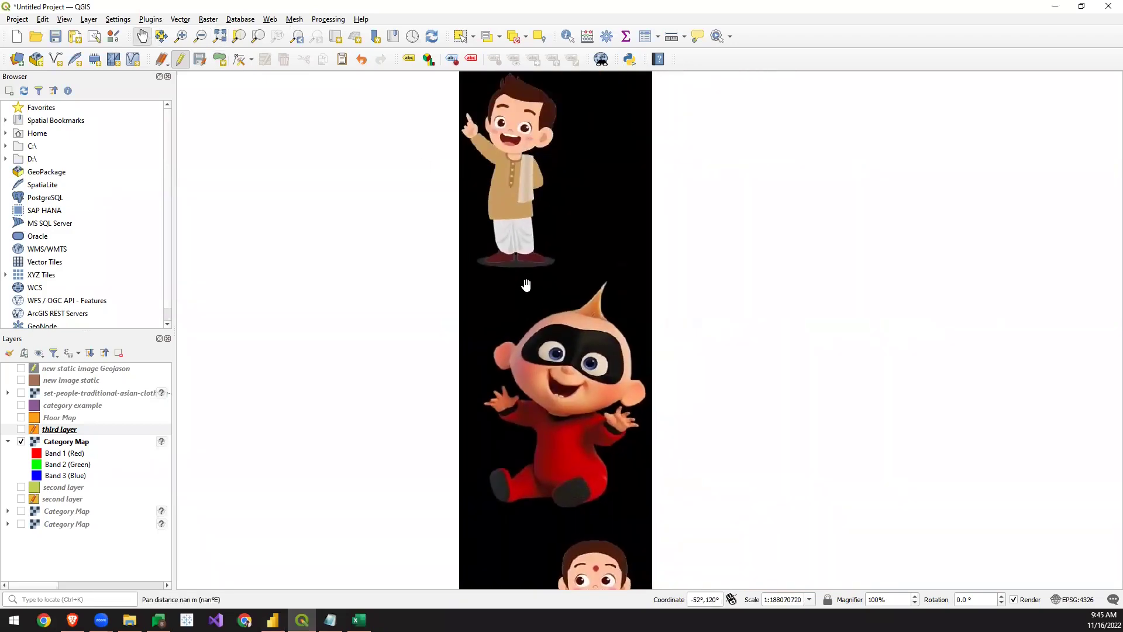
scroll(526, 283, down, 2)
scroll(481, 241, up, 2)
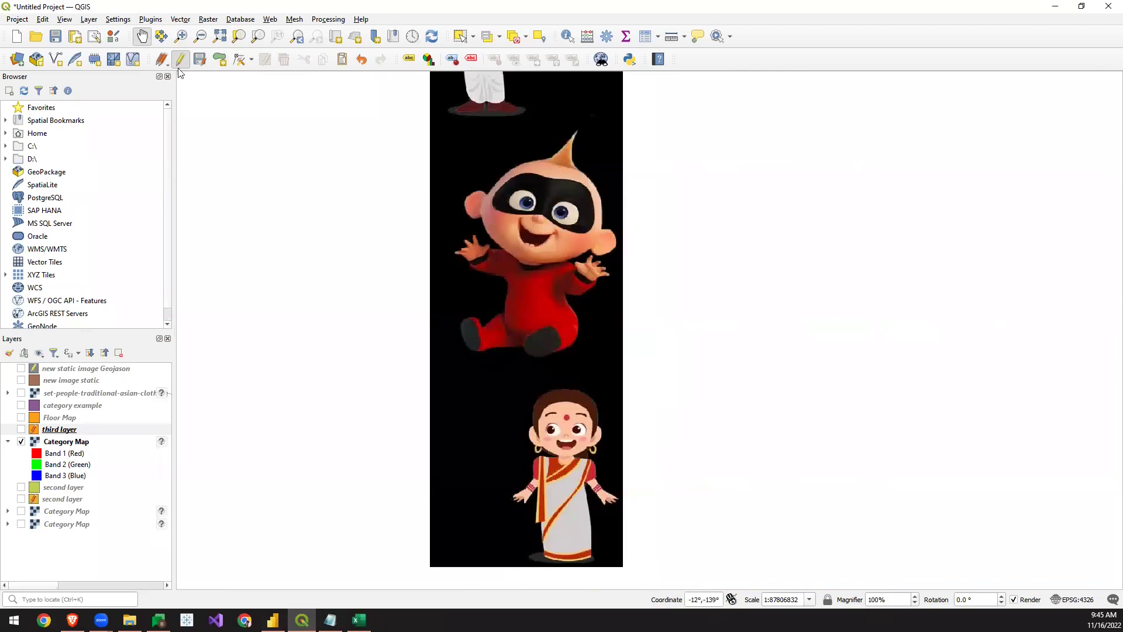
click(220, 61)
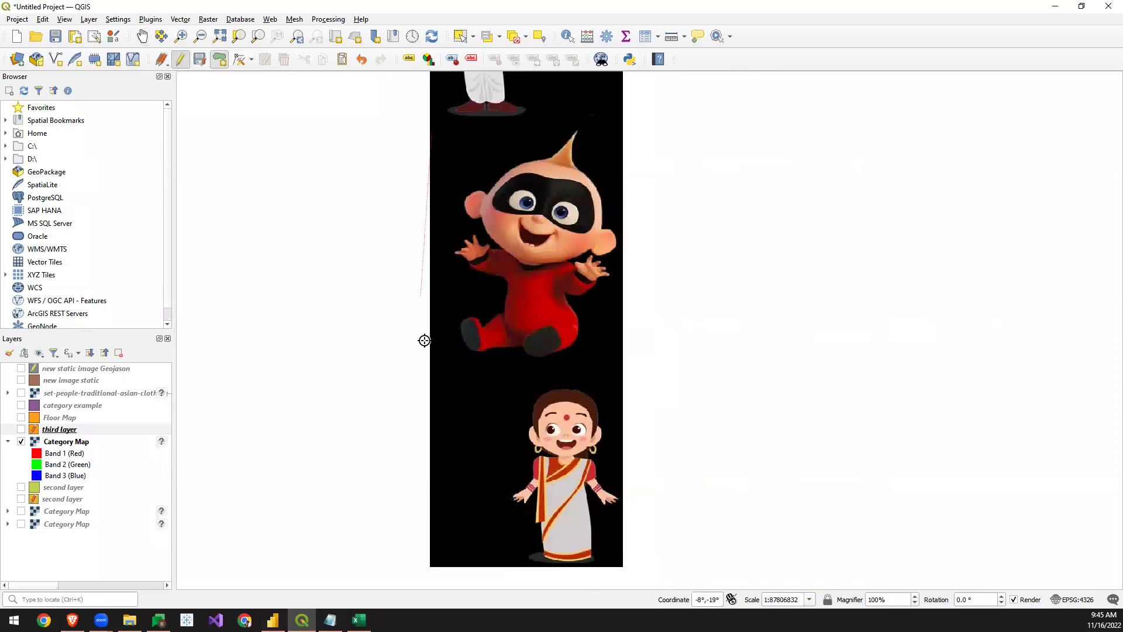
click(432, 376)
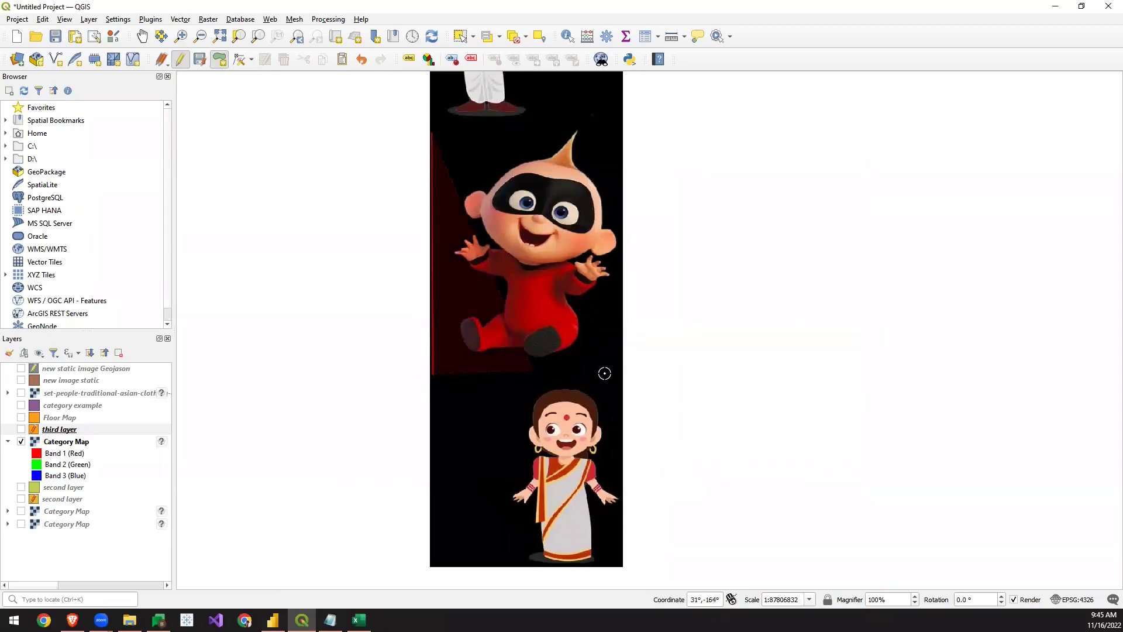
click(622, 370)
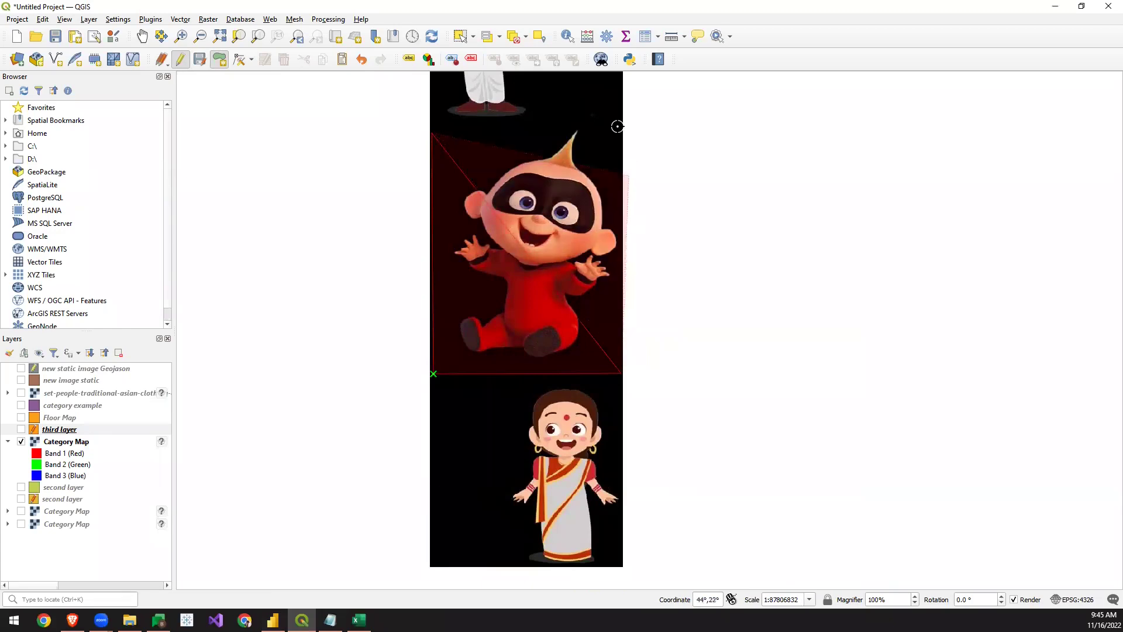
click(622, 135)
right_click(623, 135)
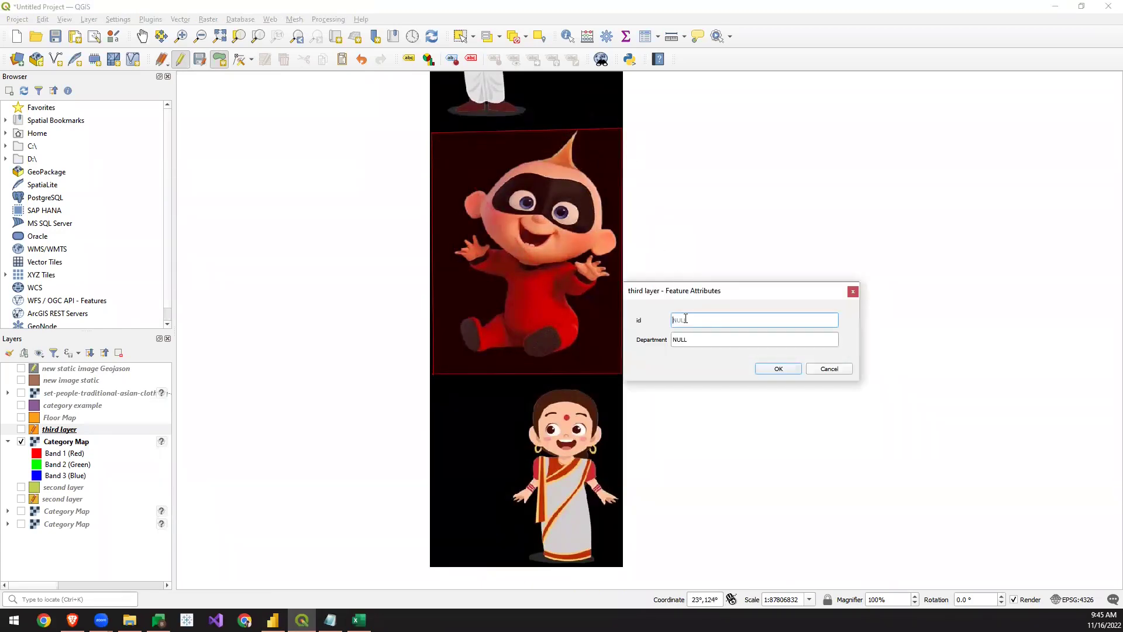
- Save the baby's polygon with id 3 and Department Kidswear
text(3)
click(691, 338)
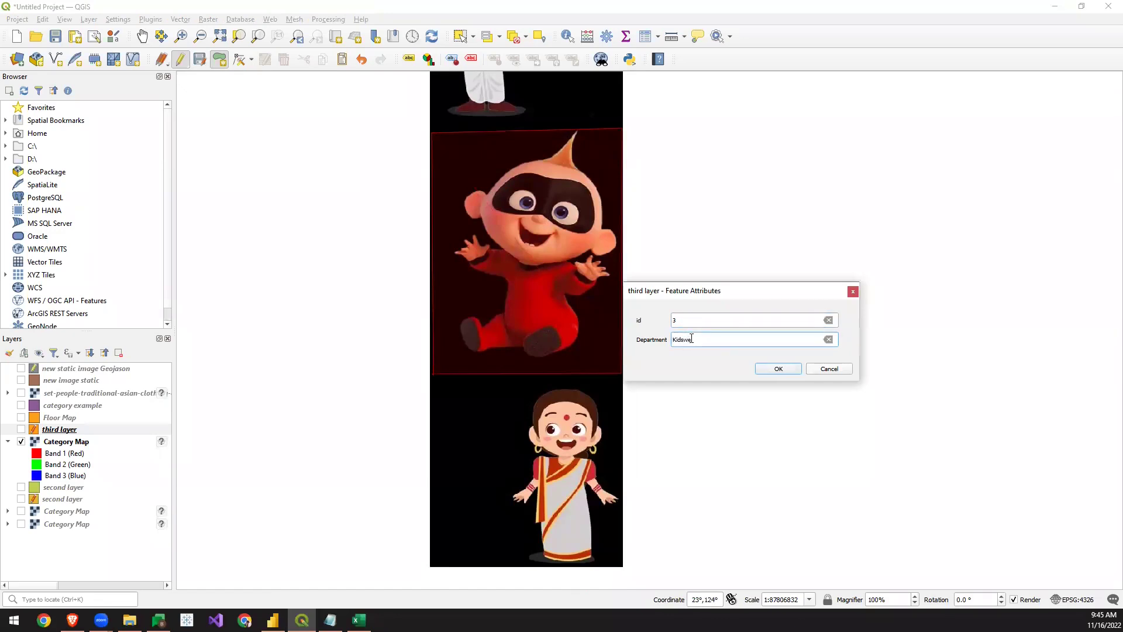
click(777, 369)
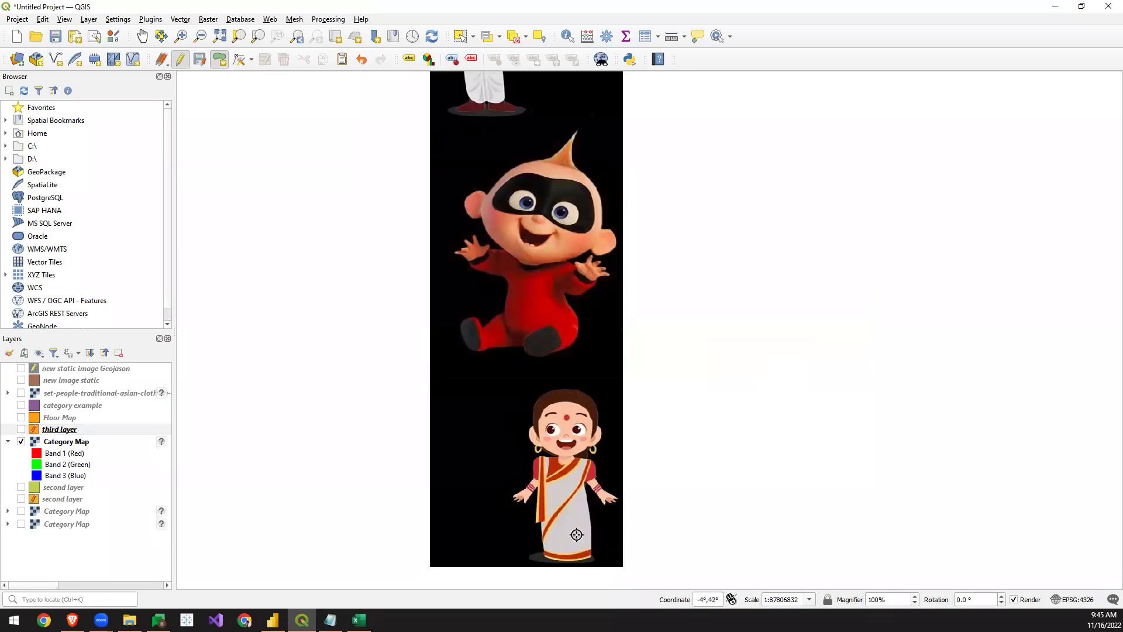
- Draw a rectangular polygon around the woman's section at the lower end of the Category Map
click(431, 384)
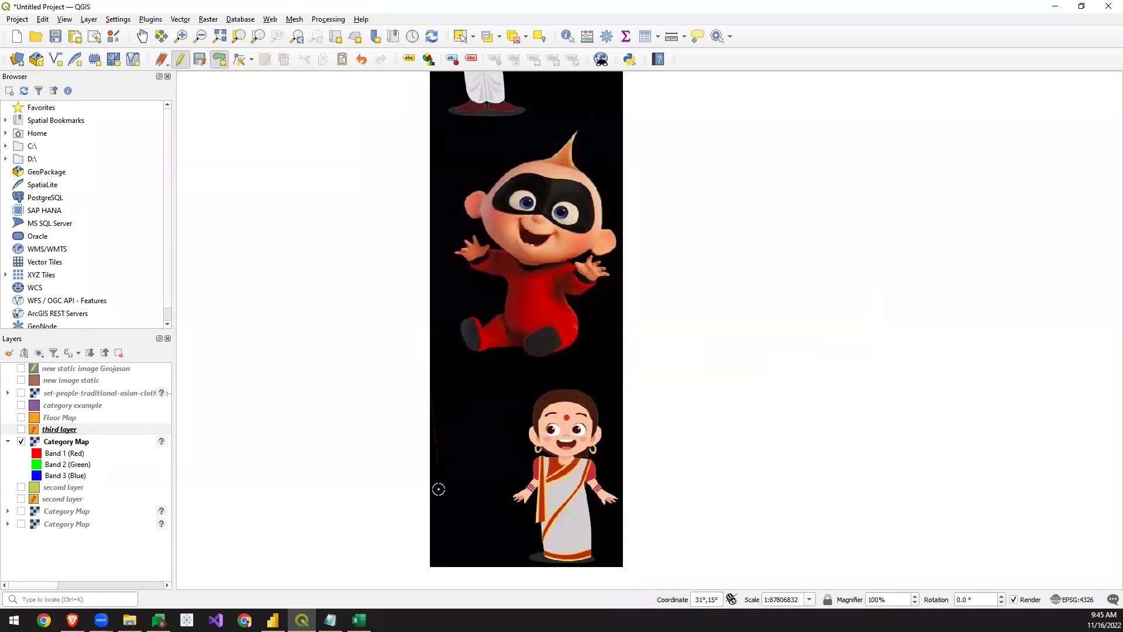
click(431, 566)
click(622, 567)
click(623, 382)
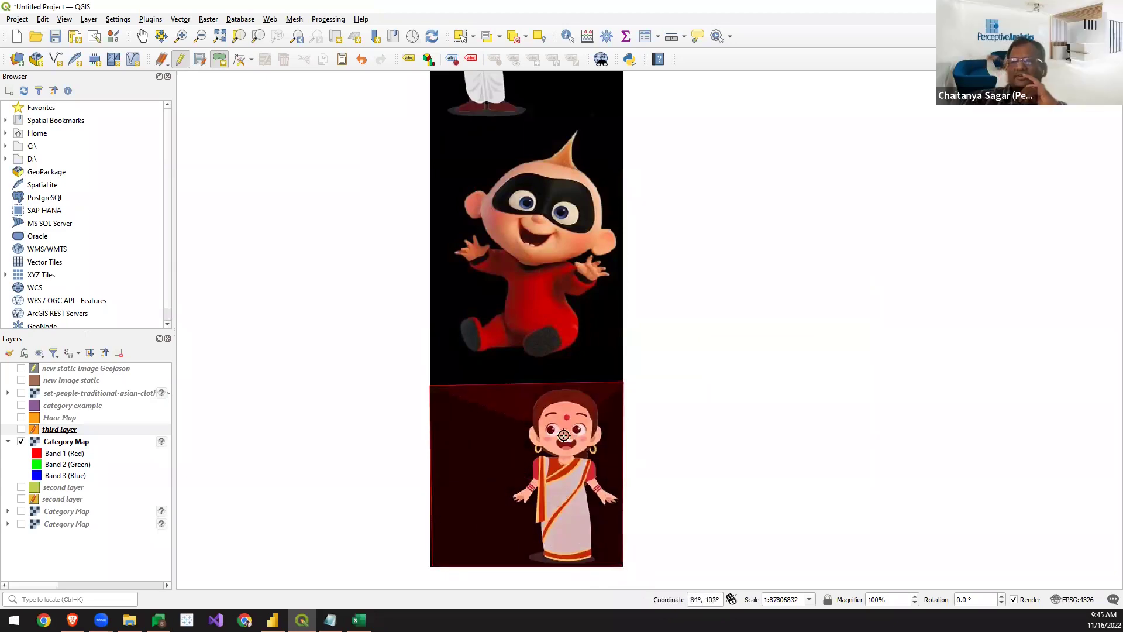
right_click(623, 383)
- Set the woman's polygon id to 2 and clear its Department field for the department name
text(2)
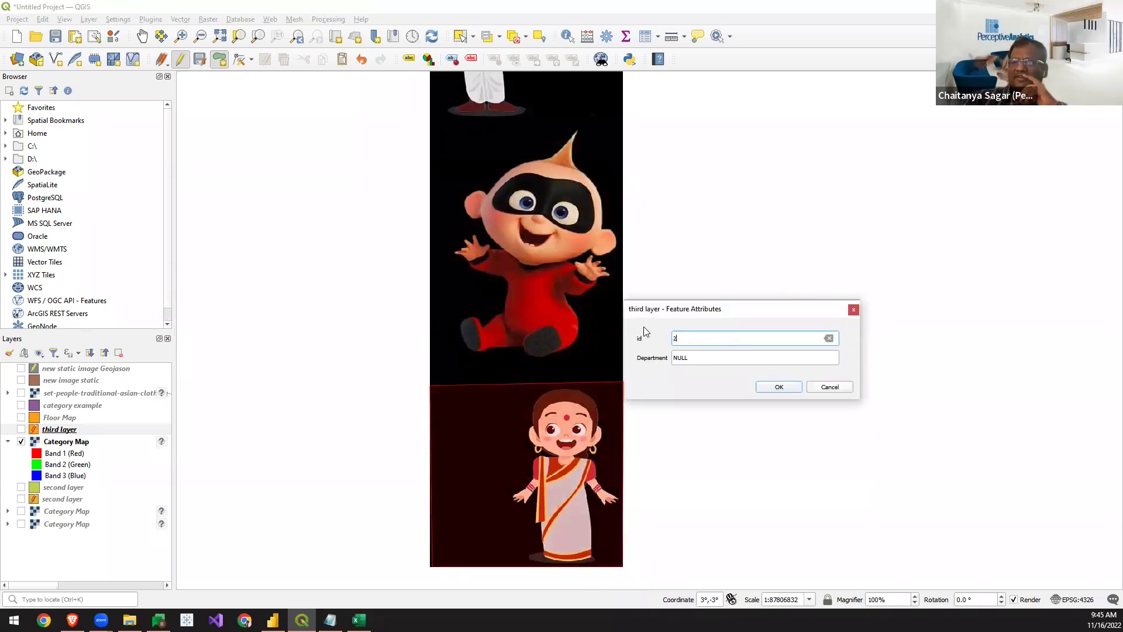
click(694, 358)
key(BackSpace)
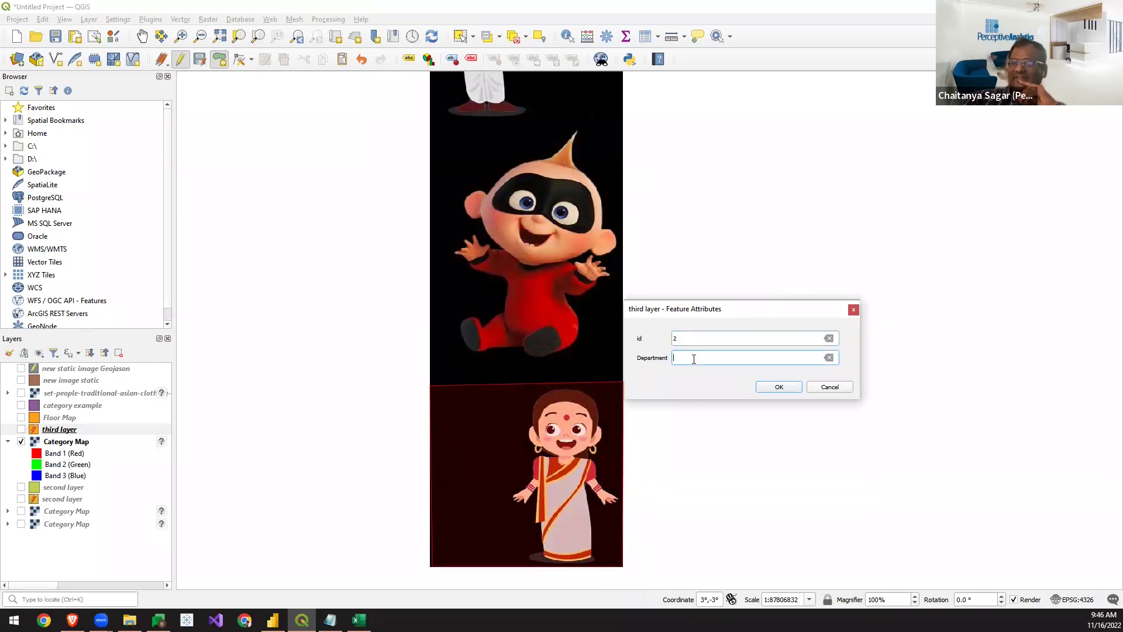
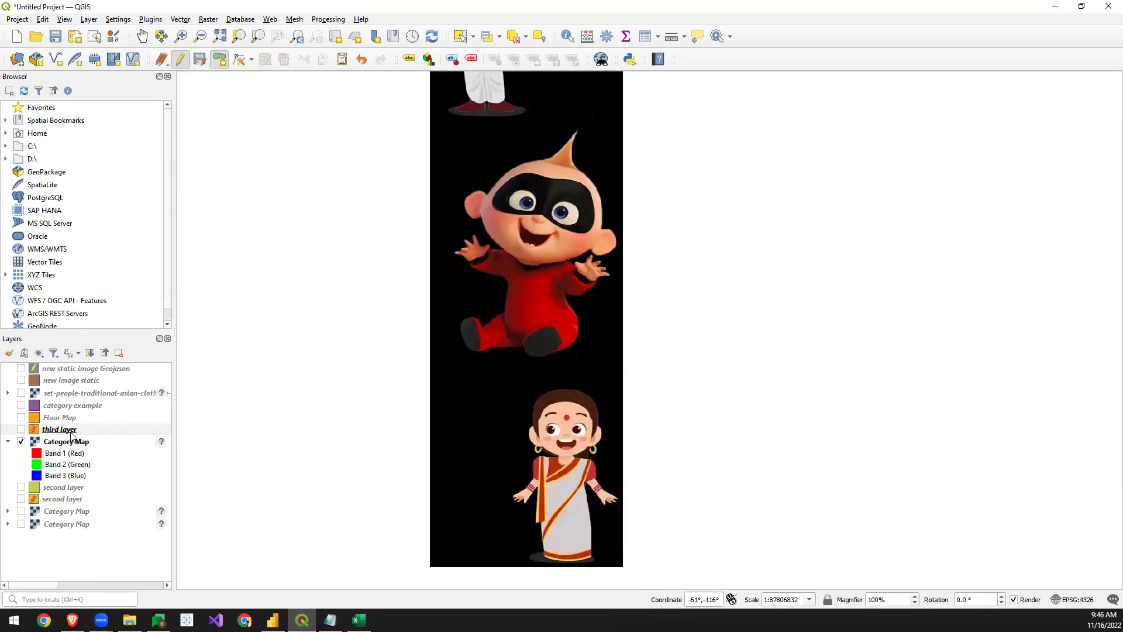
- Show third layer over the Category Map and select the middle Kidswear polygon
click(21, 430)
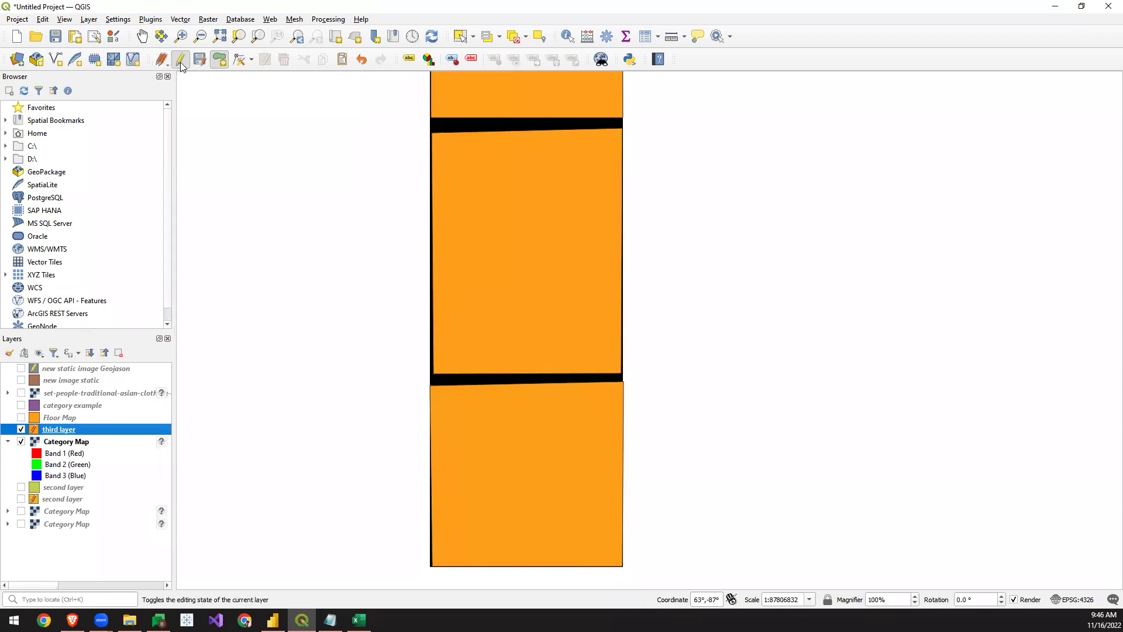
click(240, 61)
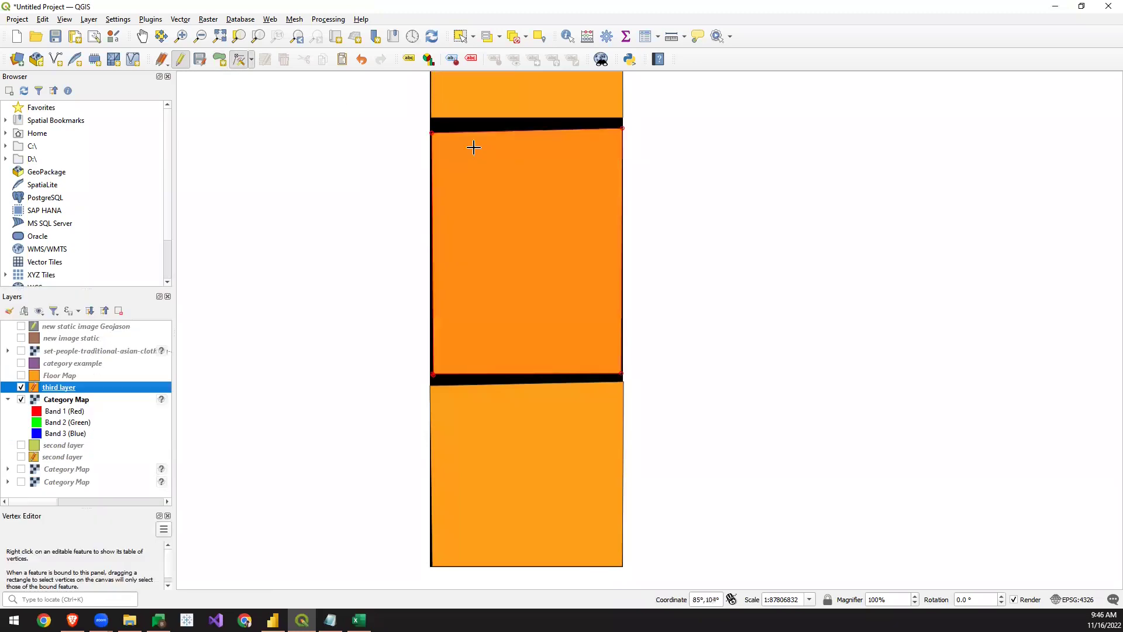
click(460, 37)
click(444, 140)
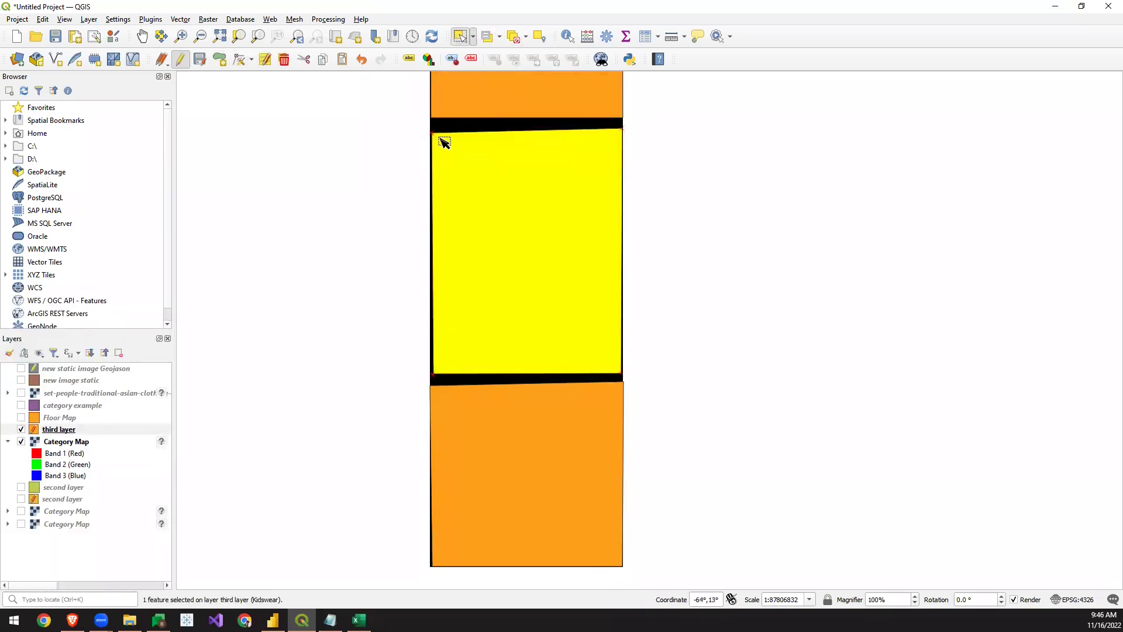
- Move the upper corner vertices of the Kidswear polygon to level its upper edge along the image width
scroll(444, 138, up, 3)
scroll(443, 138, up, 2)
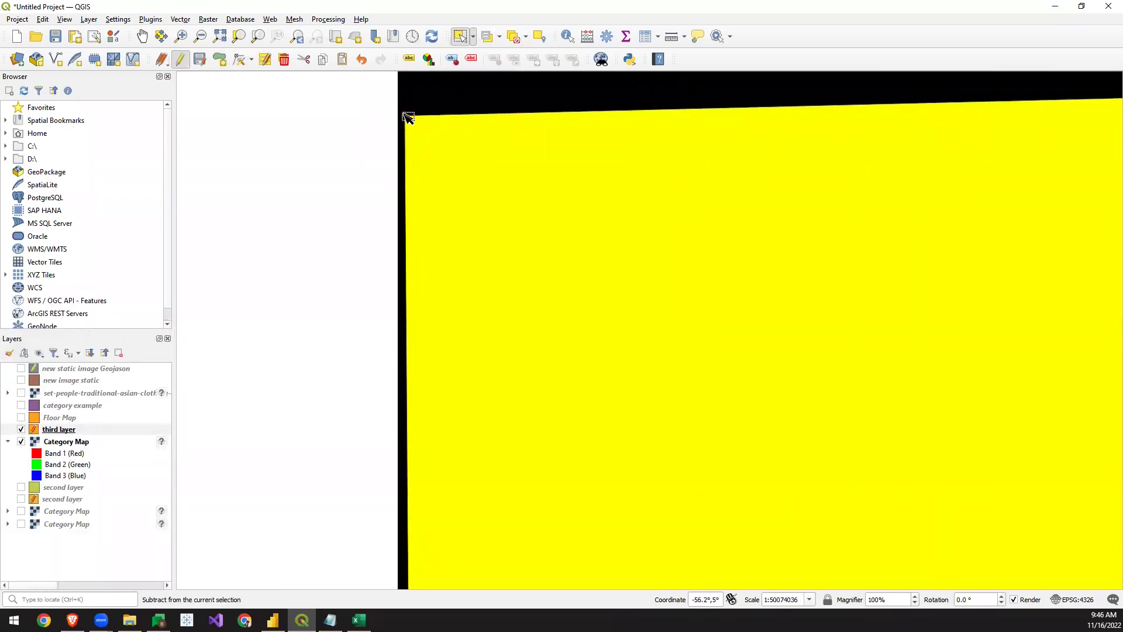
click(240, 60)
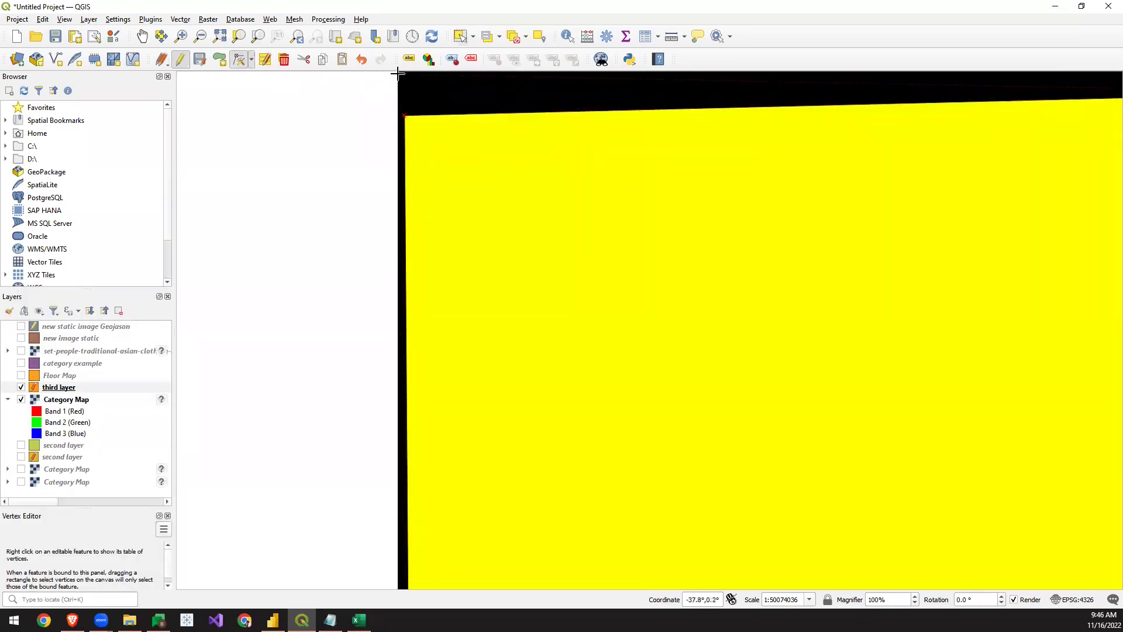
scroll(449, 206, down, 2)
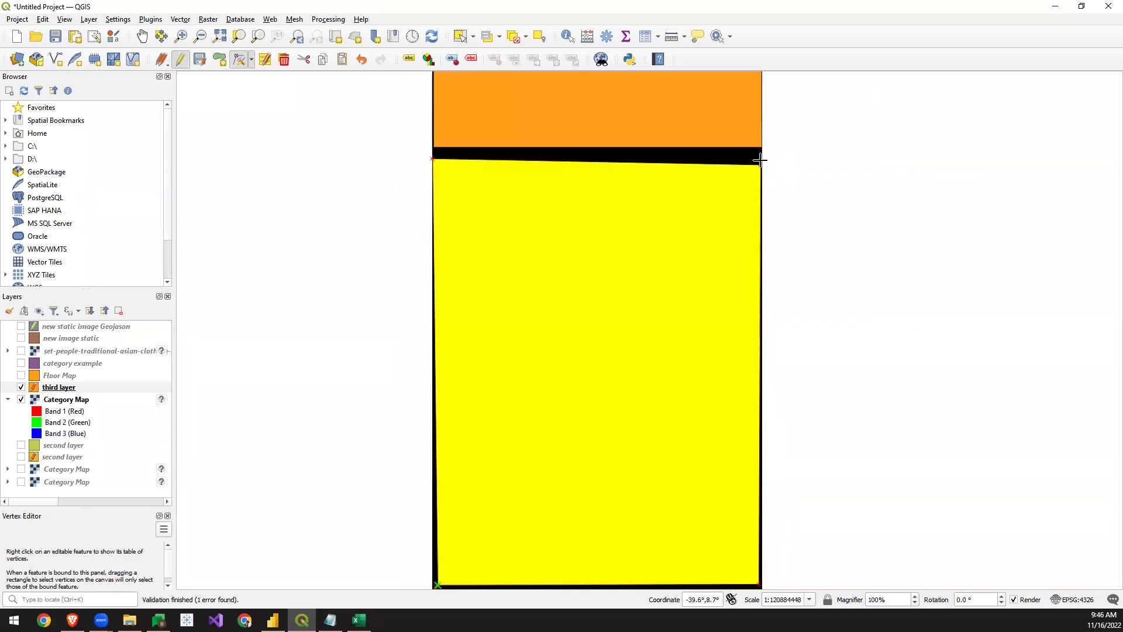
click(759, 159)
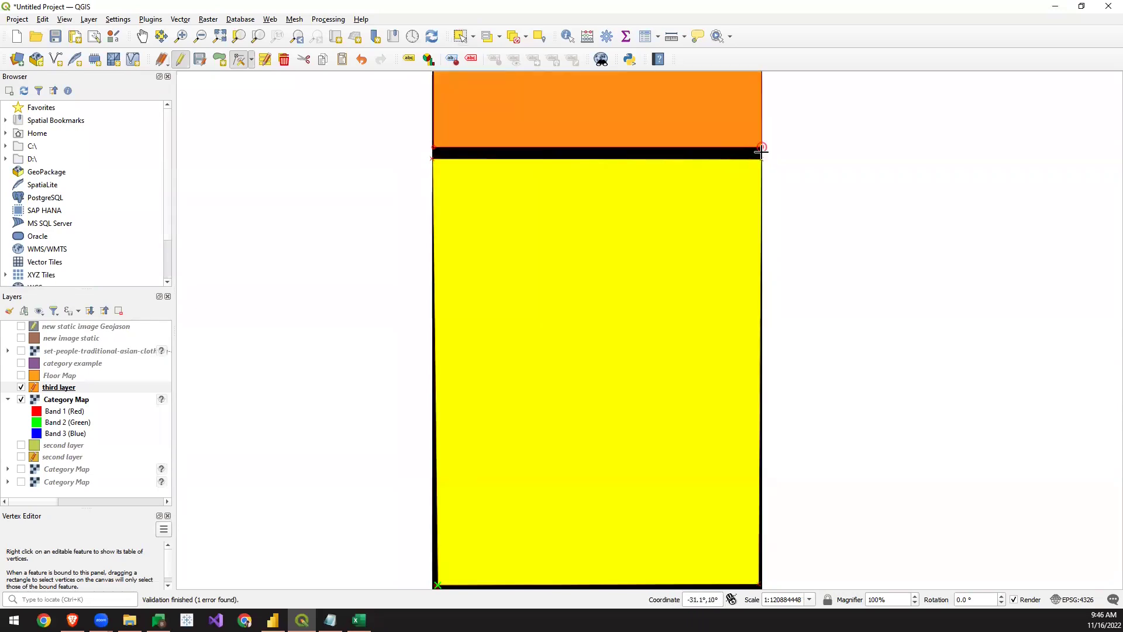
- Raise the Kidswear polygon's upper corners with the Vertex Tool to narrow the gap below the man's polygon
scroll(760, 156, up, 4)
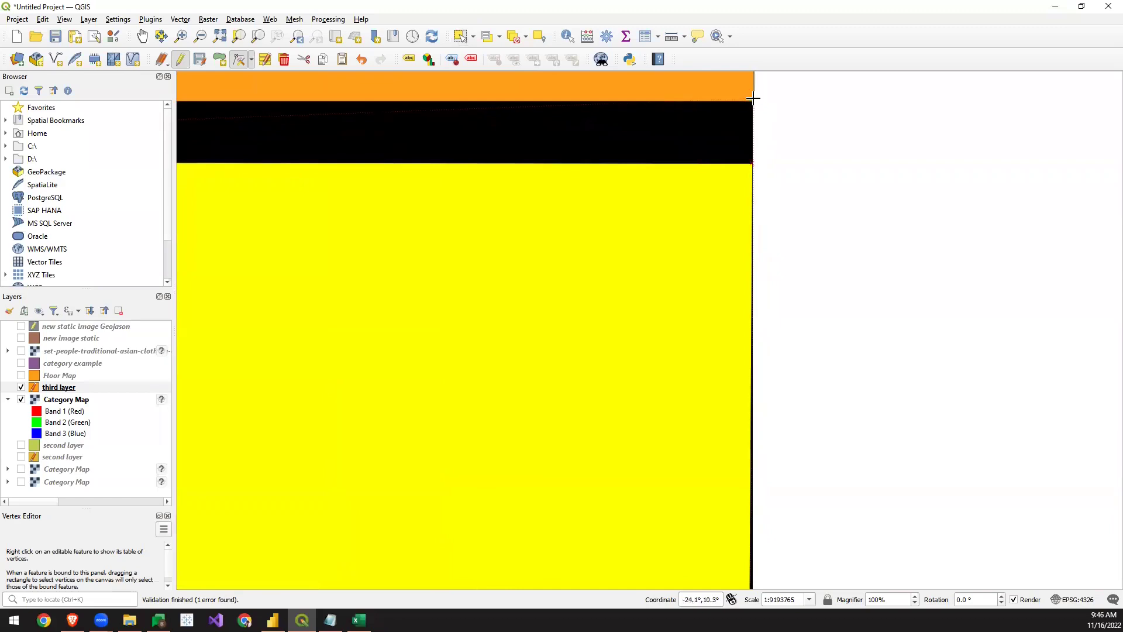
click(753, 98)
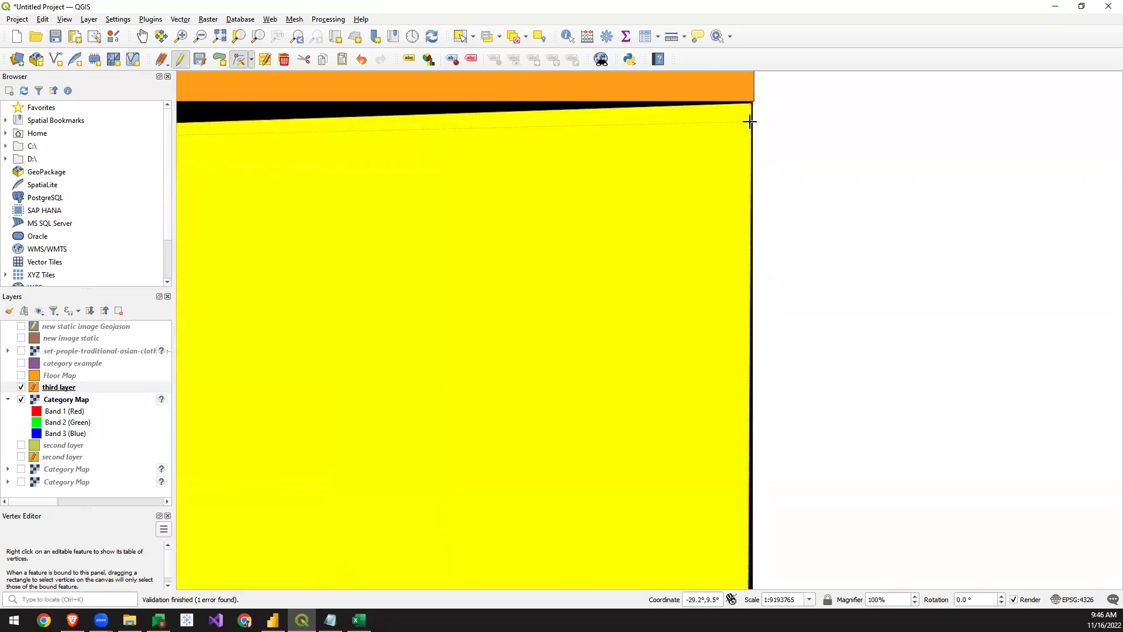
click(751, 122)
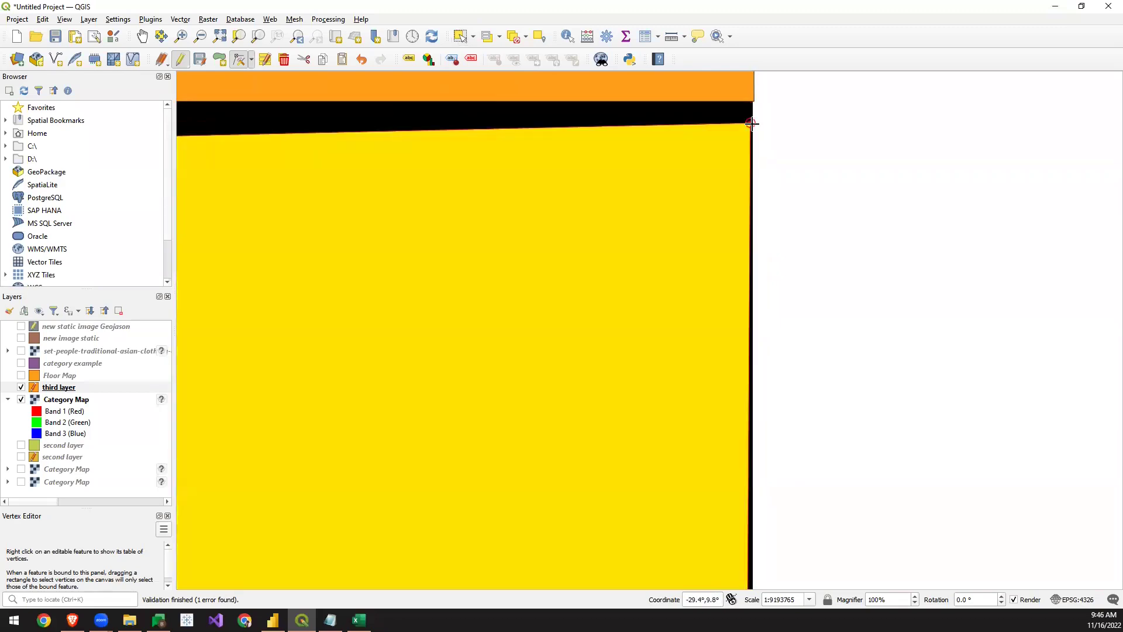
click(749, 132)
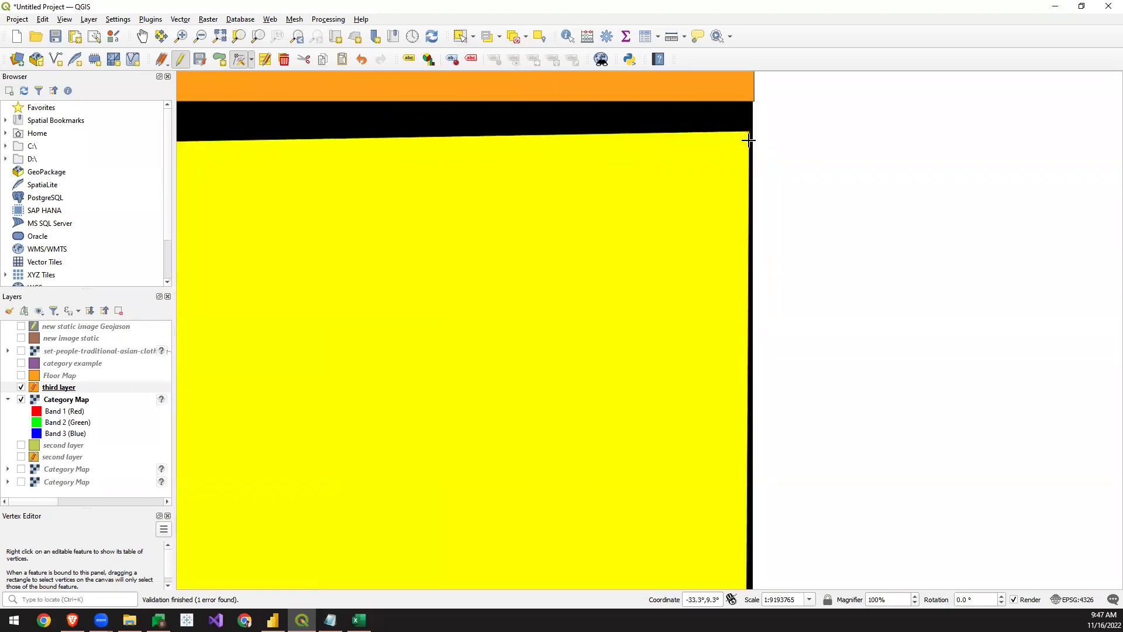
click(749, 140)
scroll(781, 255, down, 4)
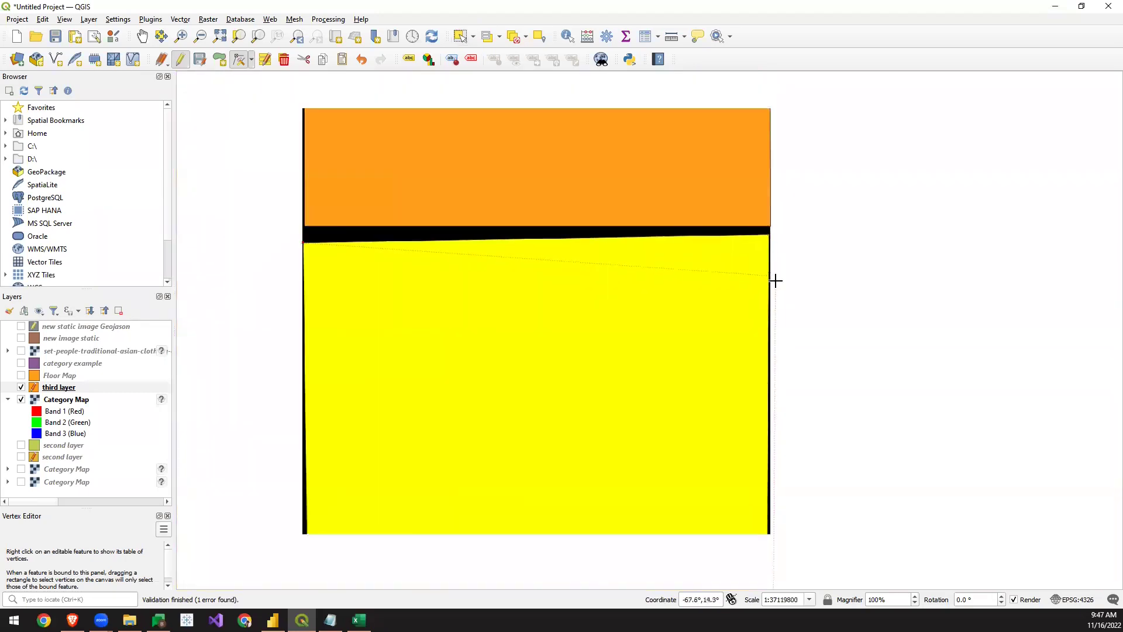
click(768, 258)
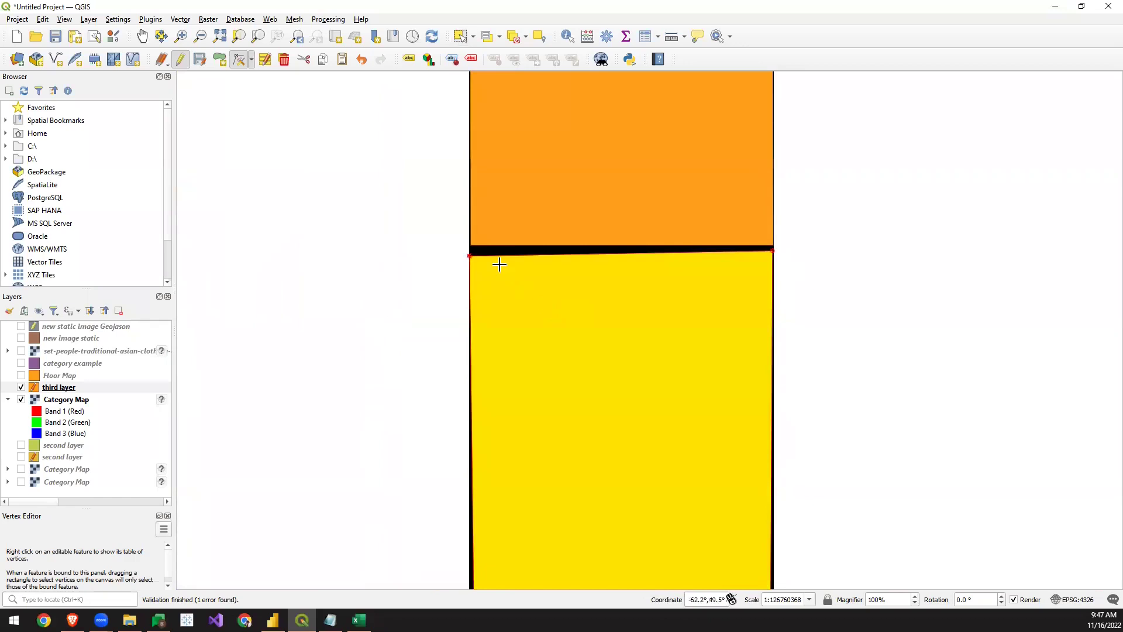
click(470, 250)
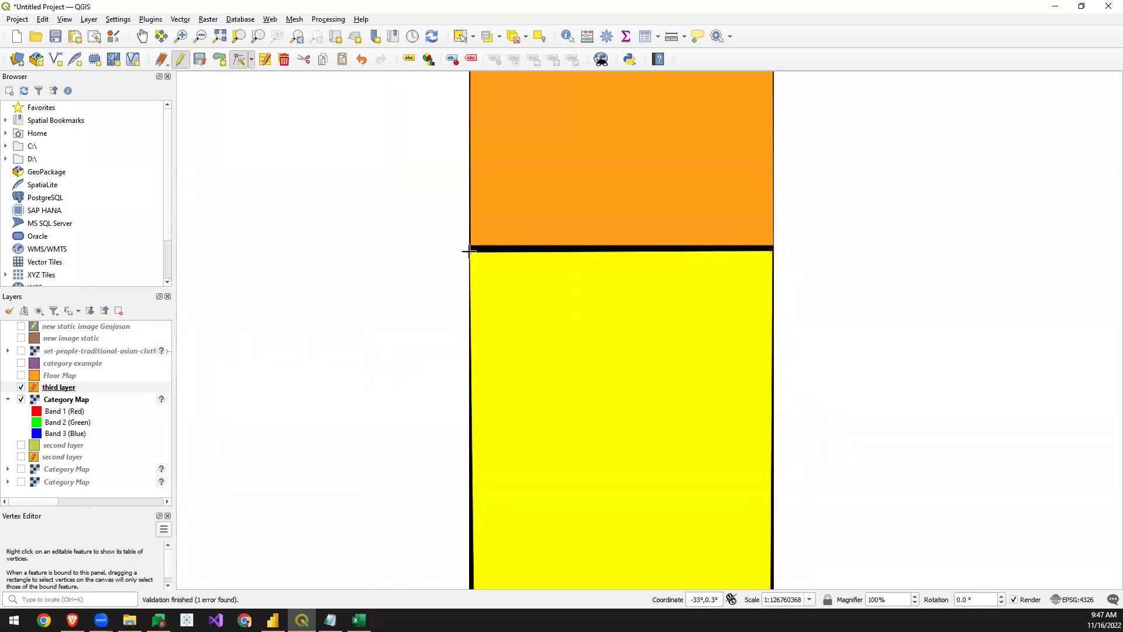
- Adjust the Kidswear polygon's lower edge by extending its lower-left corner toward the image border above the woman's polygon
scroll(544, 328, down, 2)
click(500, 523)
click(676, 520)
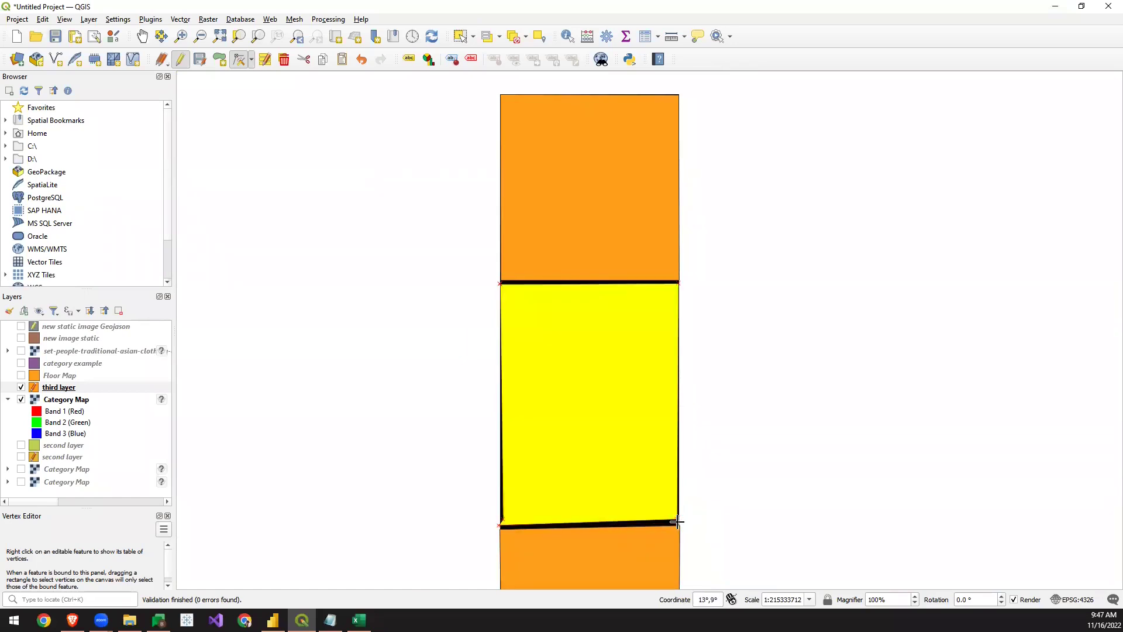
scroll(677, 520, up, 3)
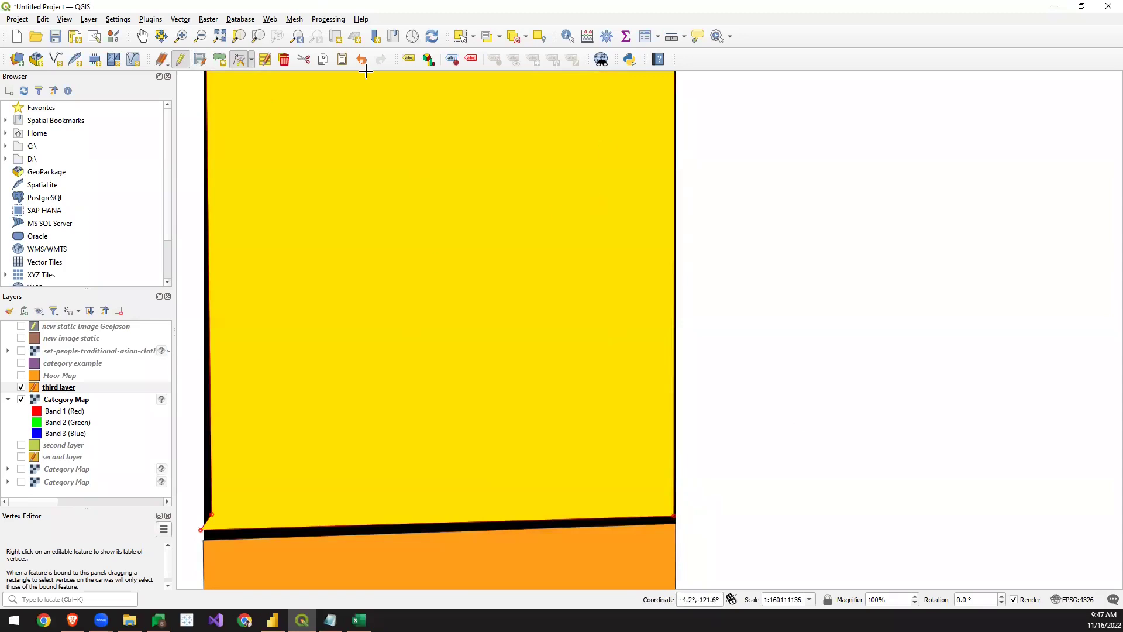
- Export the edited third layer polygons in GeoJSON format under the file name thirdlayer
right_click(57, 389)
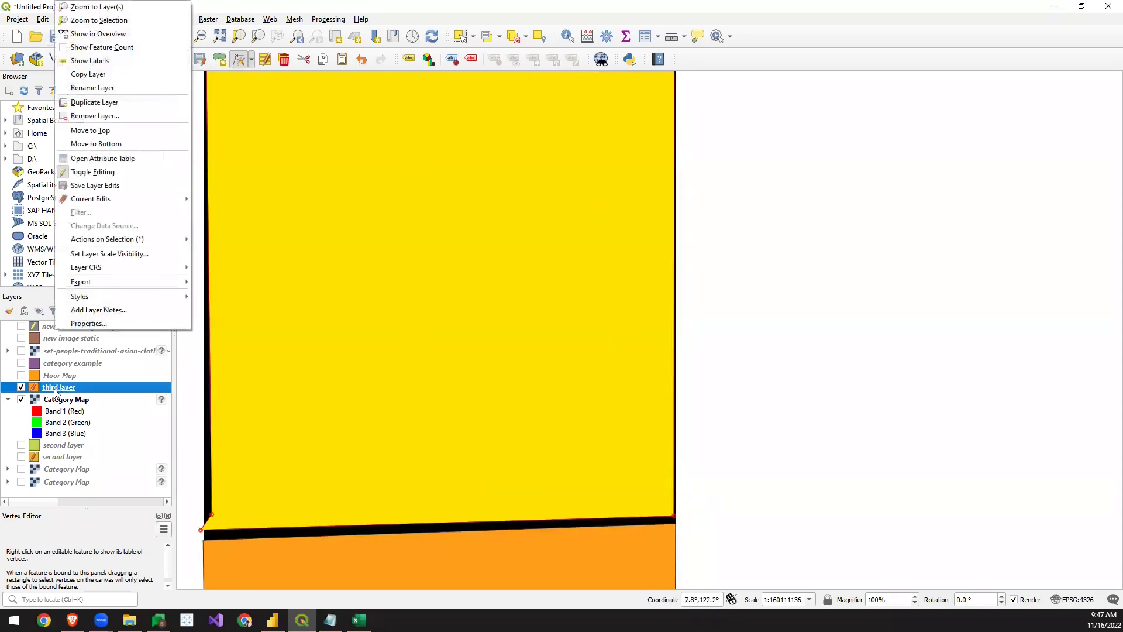
mouse_move(108, 284)
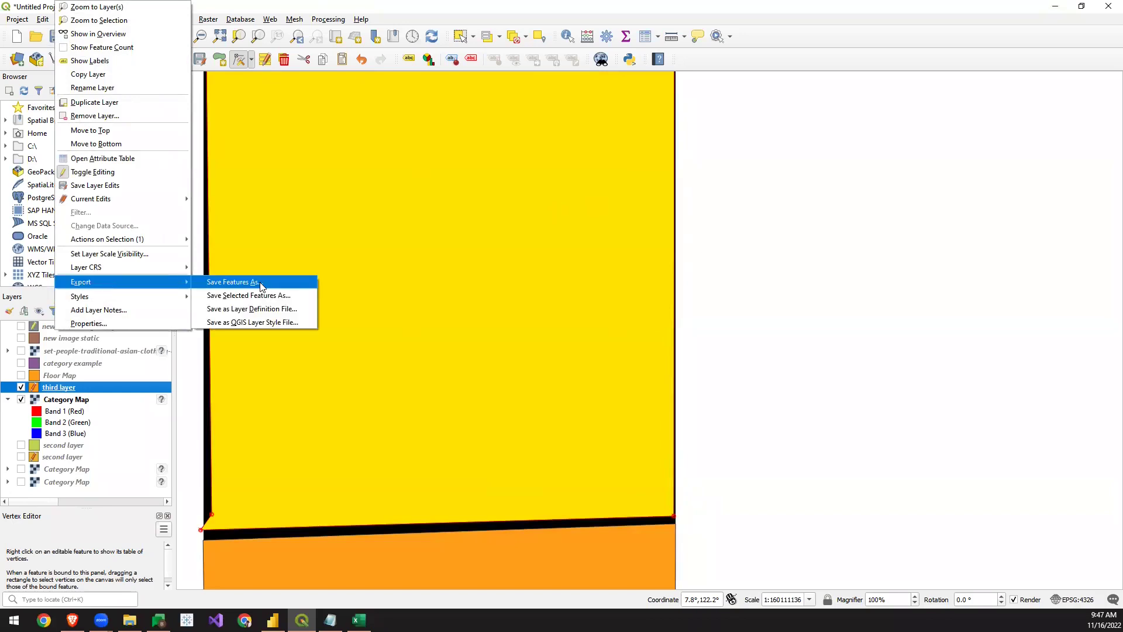
click(252, 284)
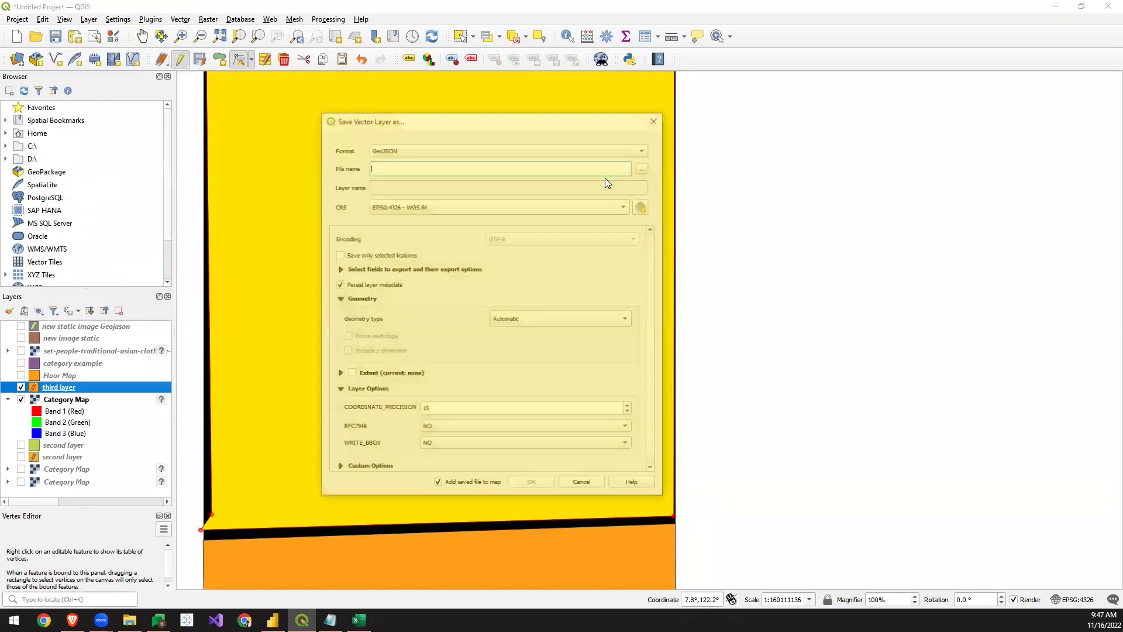
click(436, 150)
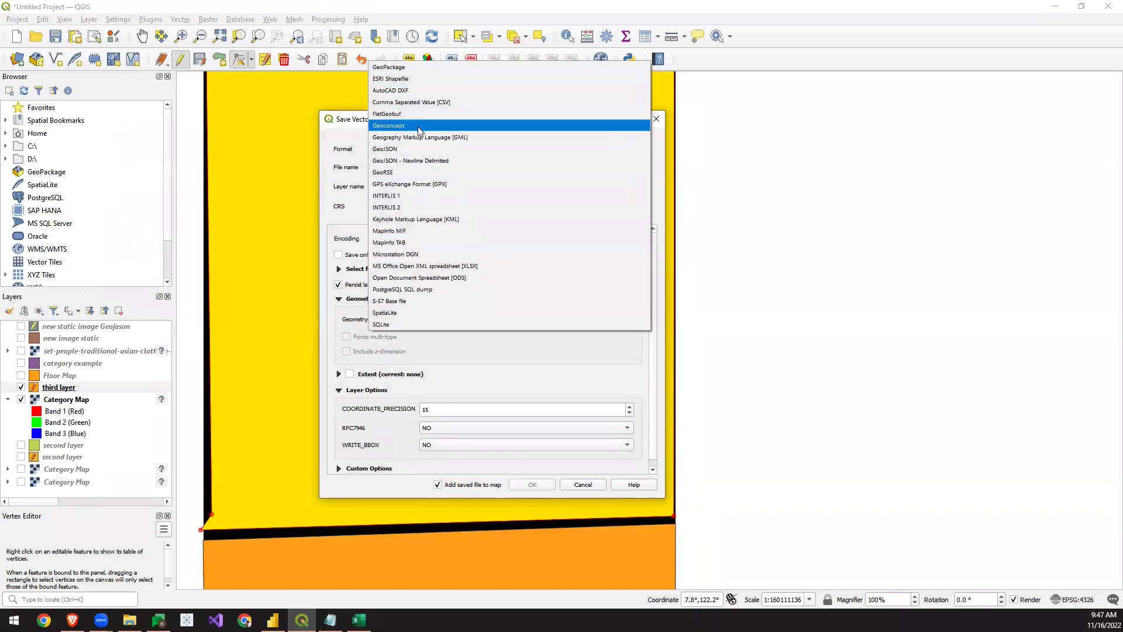
click(389, 150)
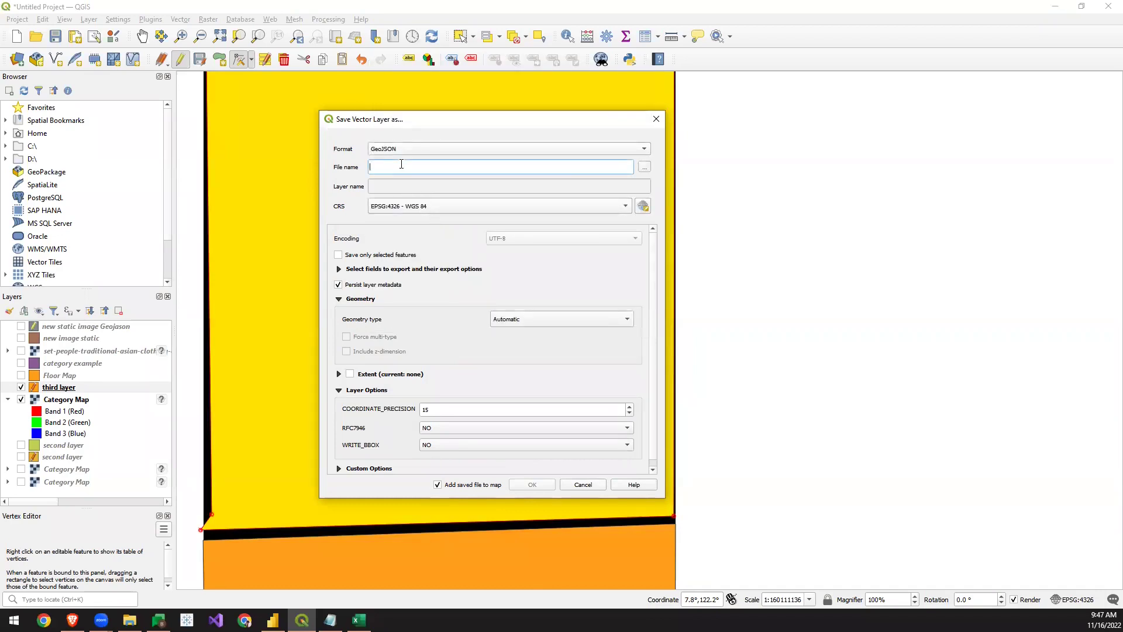
text(third)
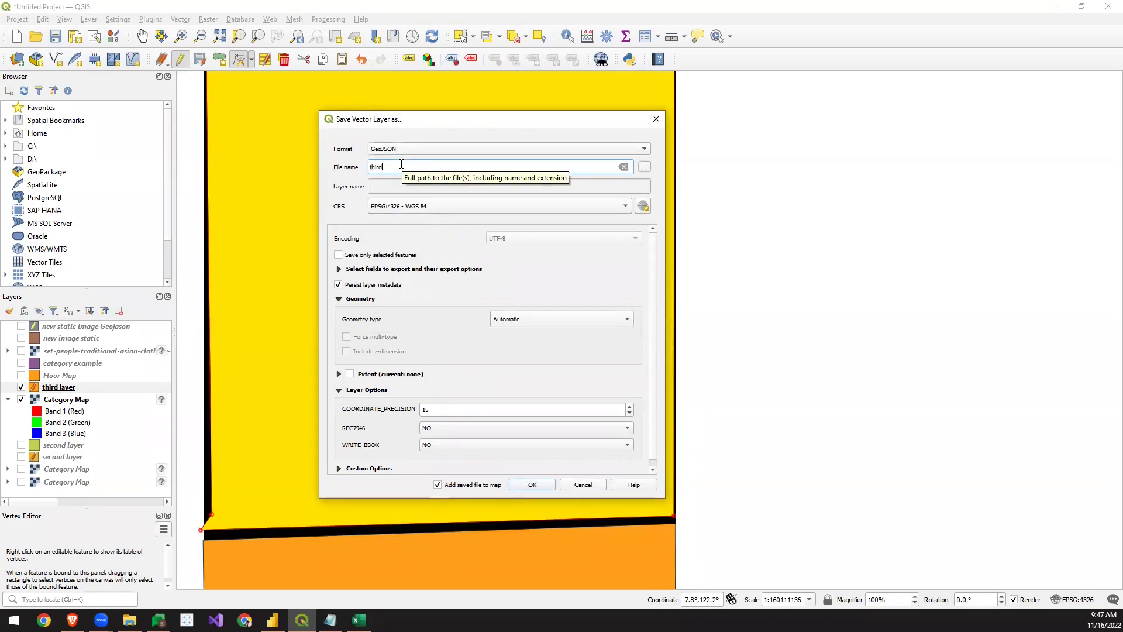
click(386, 167)
key(BackSpace)
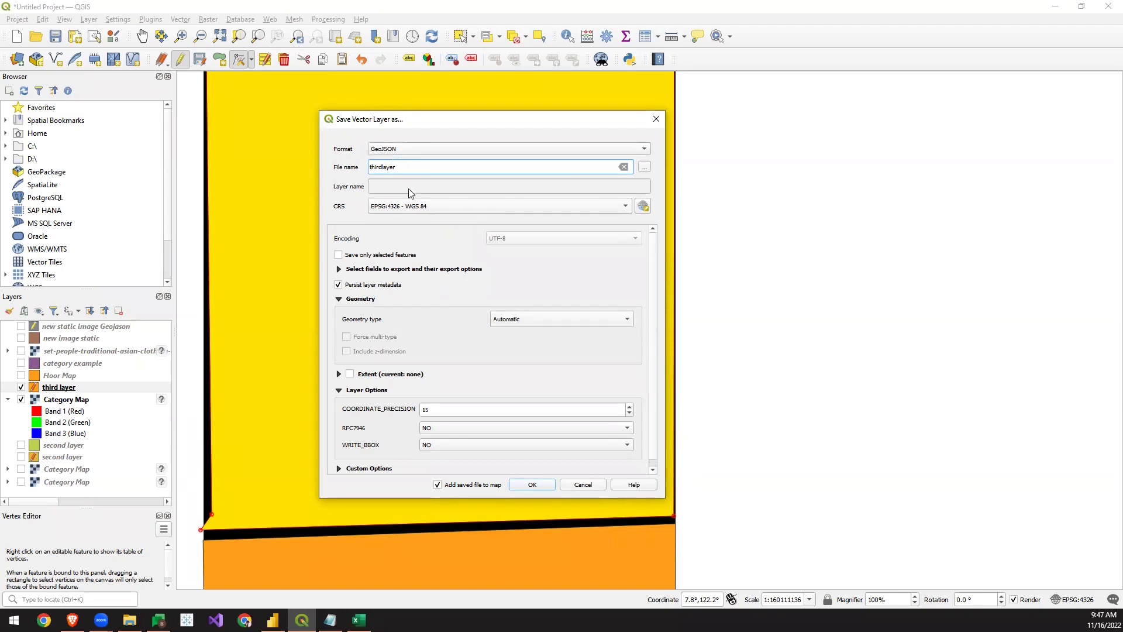
click(532, 485)
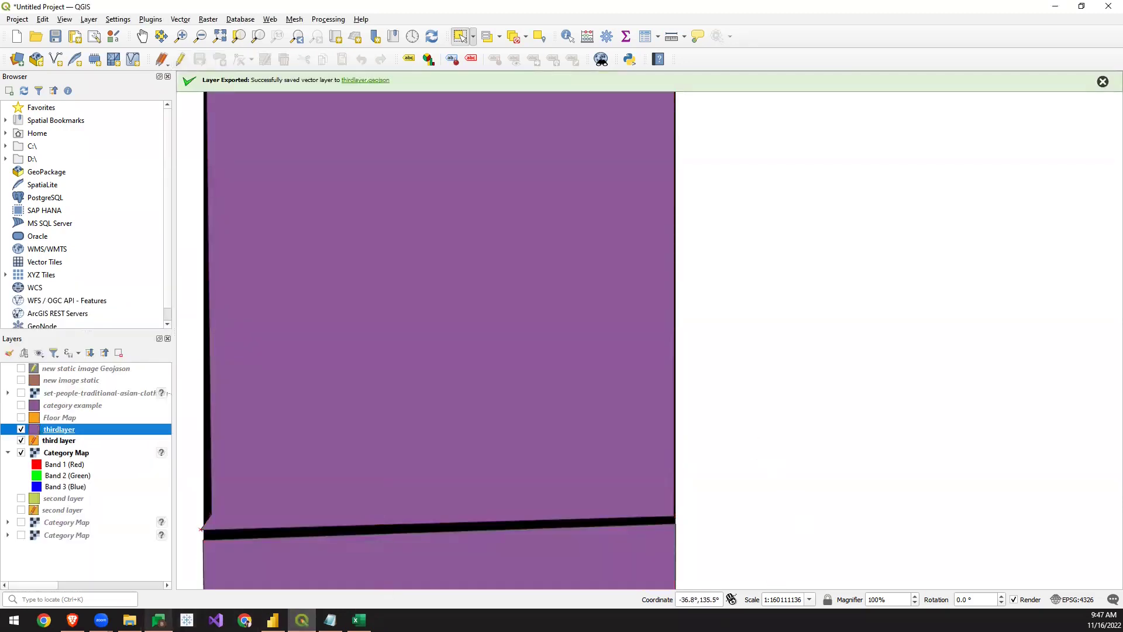
- Switch to mapshaper in the browser and import second layer.geojson from Documents with line intersection detection enabled
key(alt+Tab)
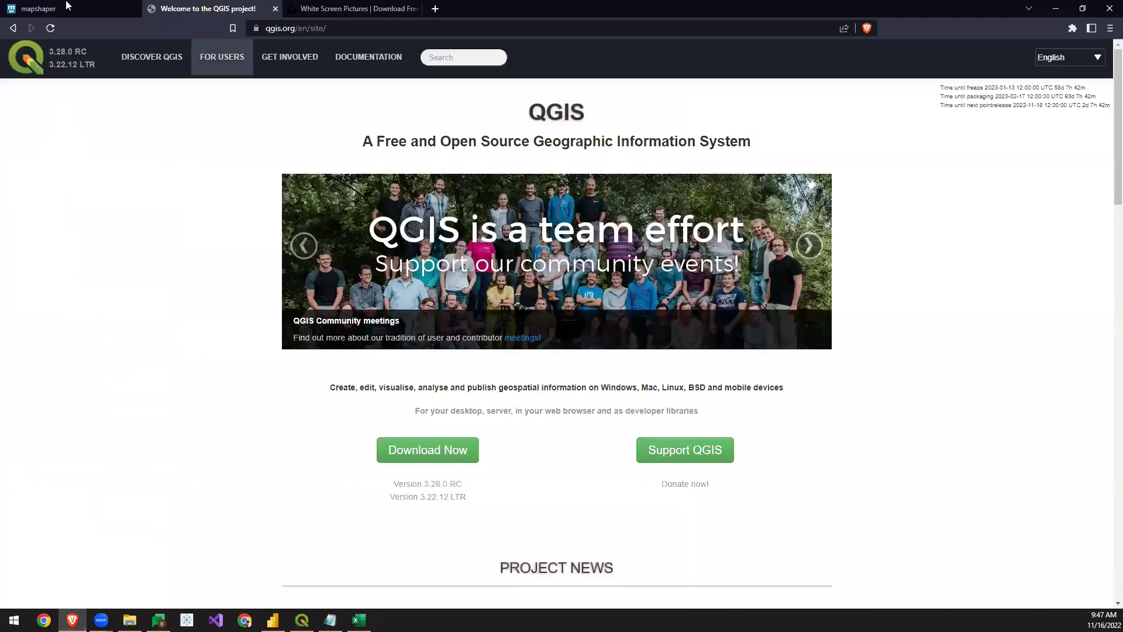
click(59, 8)
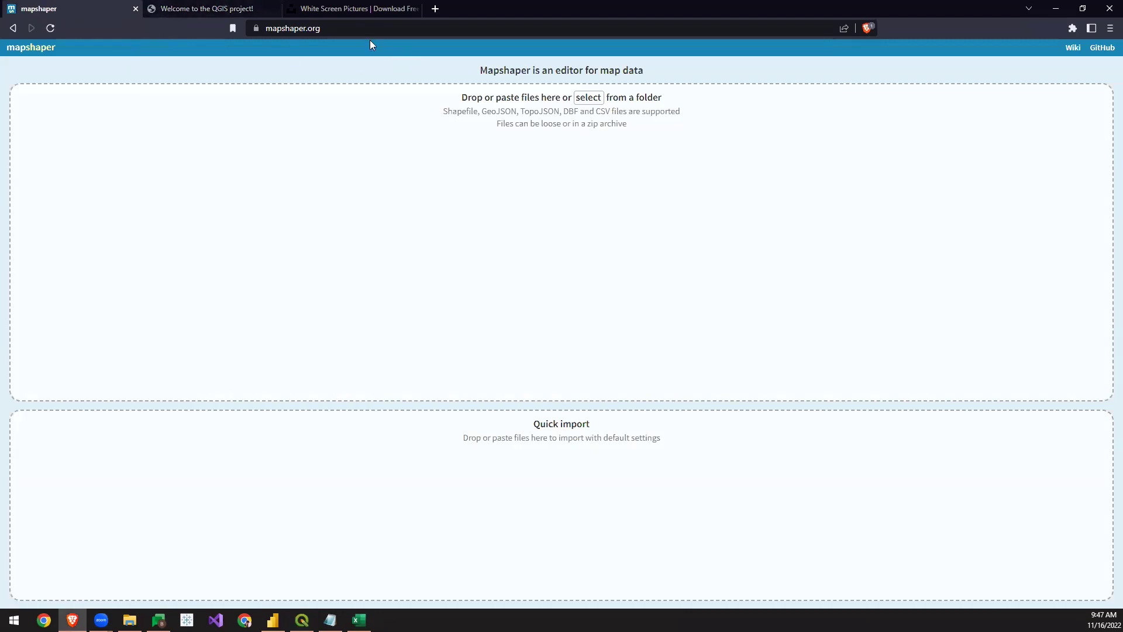
click(590, 98)
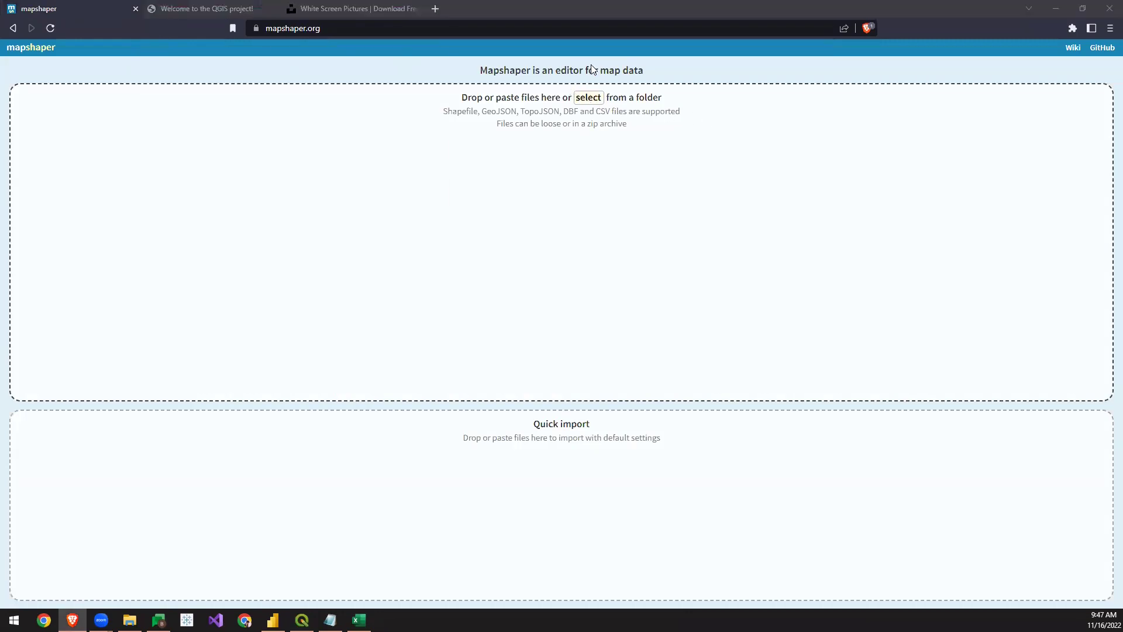
scroll(240, 123, down, 2)
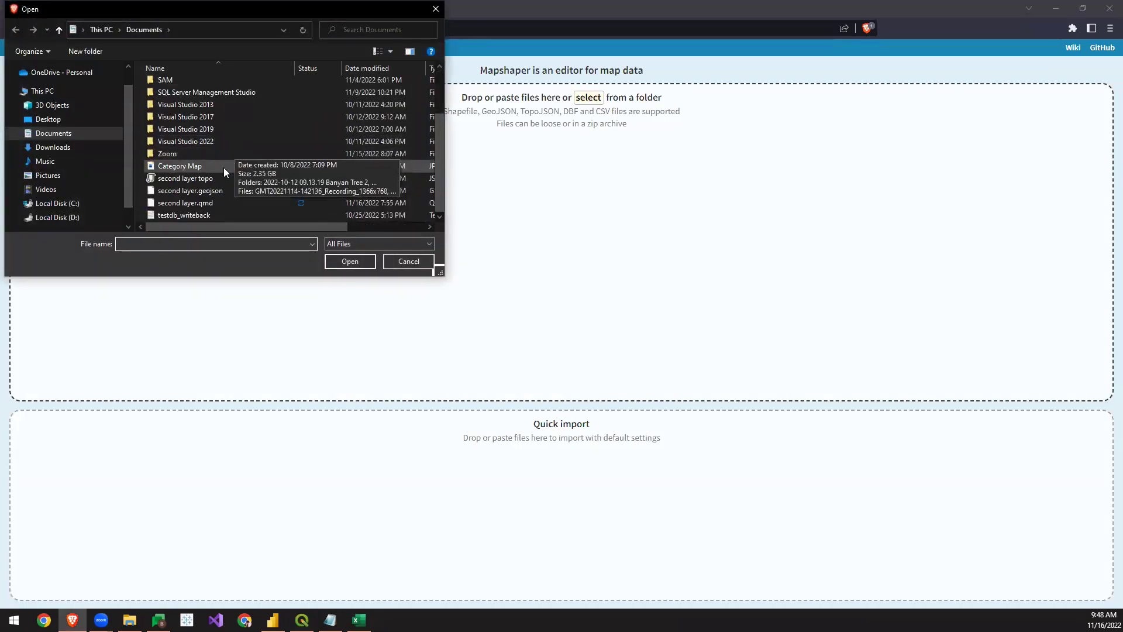
click(192, 190)
click(345, 263)
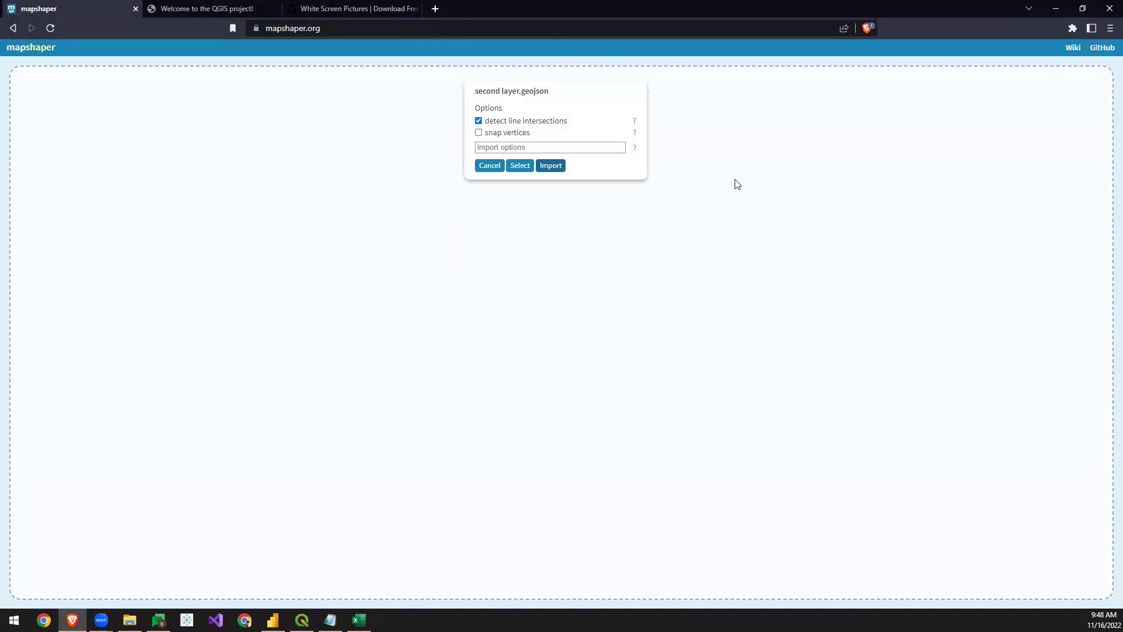
click(551, 166)
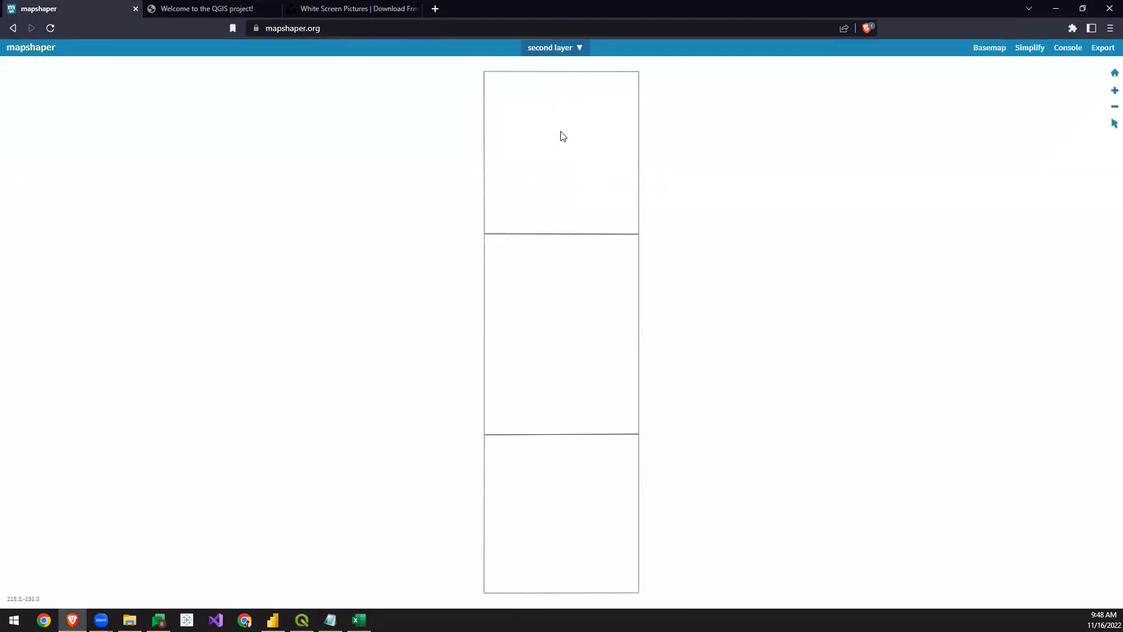
- Try to export the second layer from mapshaper in TopoJSON format
click(1104, 48)
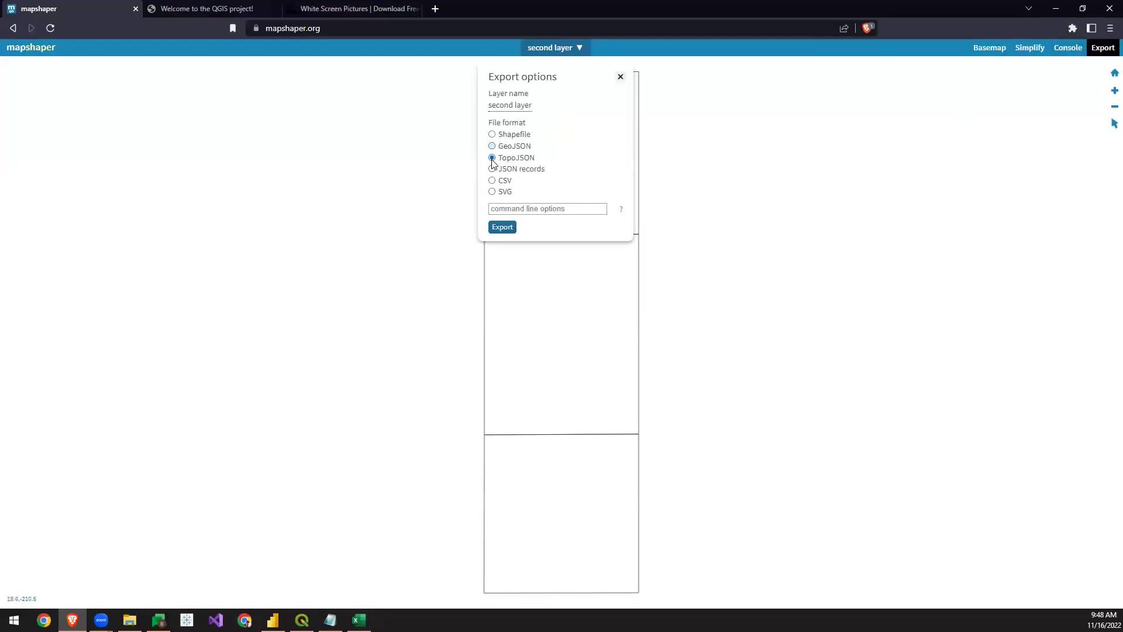
click(511, 230)
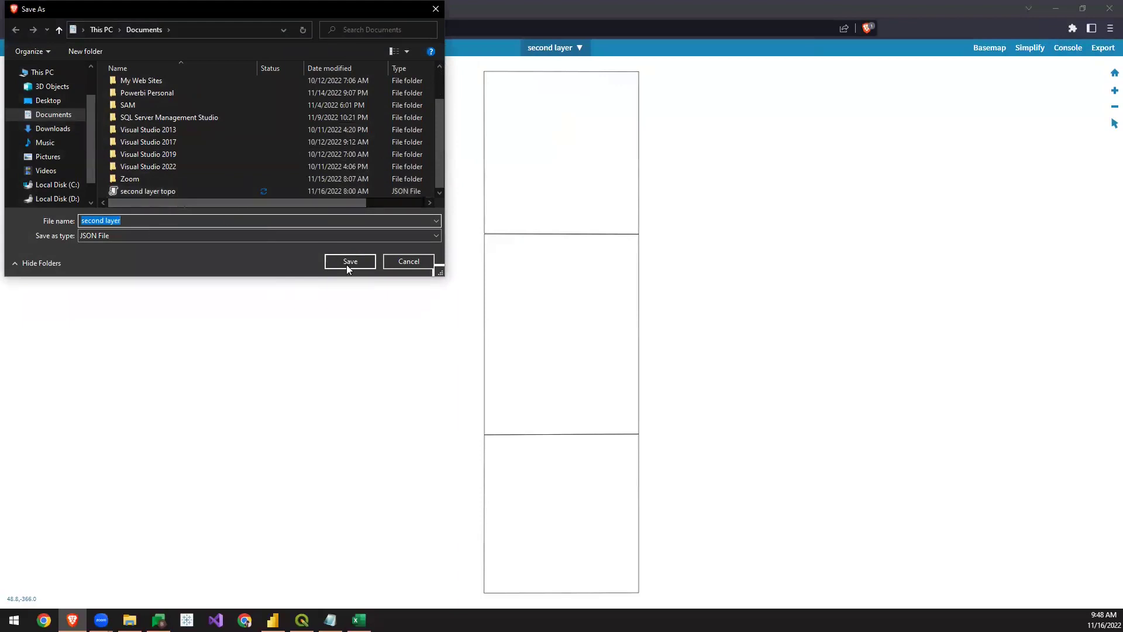
click(409, 261)
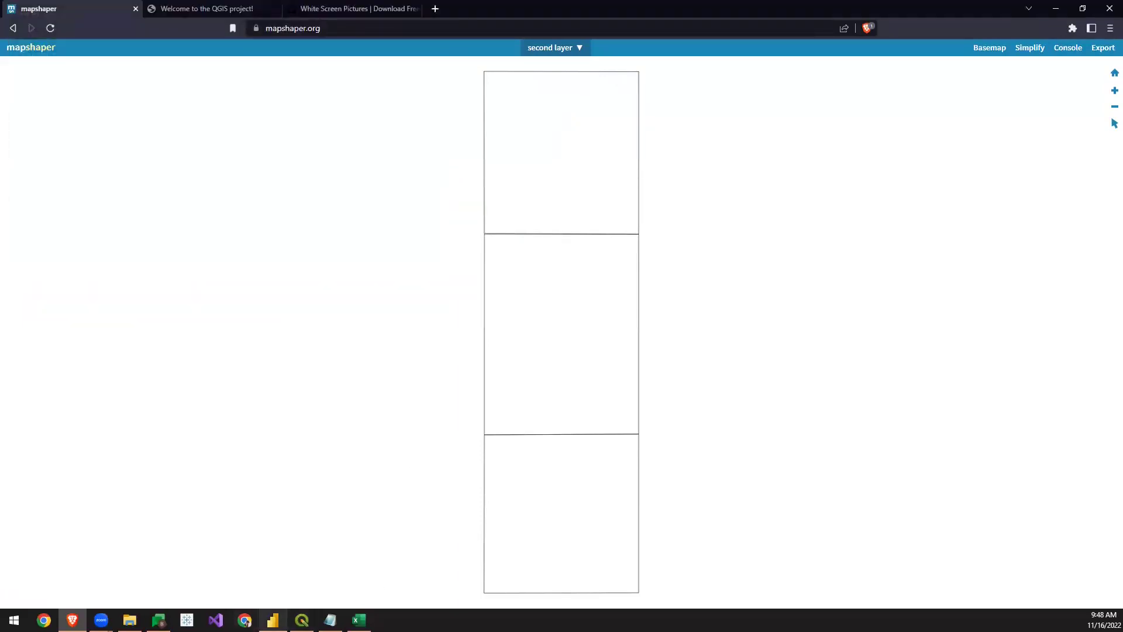
- Switch to Power BI Desktop, display the report view and select the category image on Page 6
click(272, 620)
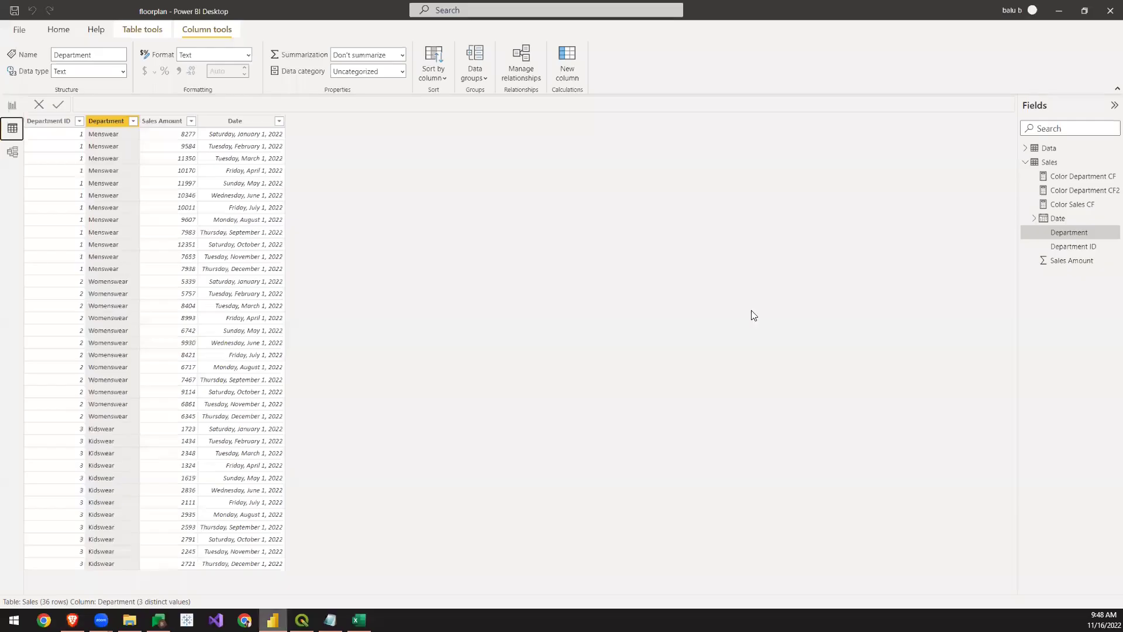
click(12, 106)
click(371, 231)
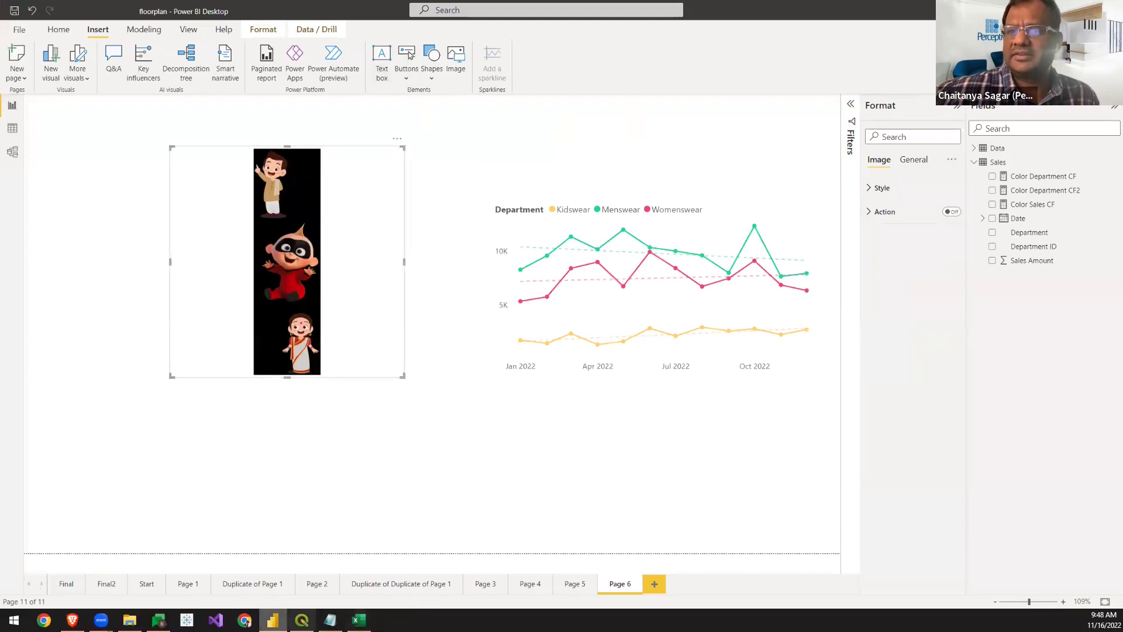
- Return to mapshaper and review its web address and the TopoJSON format among the export options
key(alt+Tab)
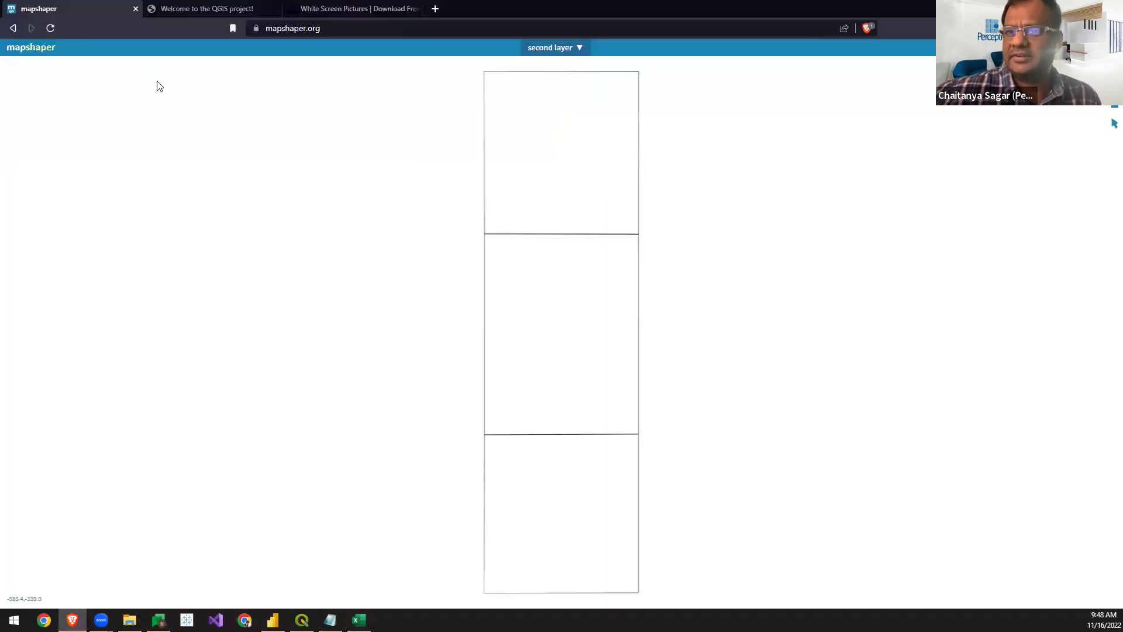
click(328, 25)
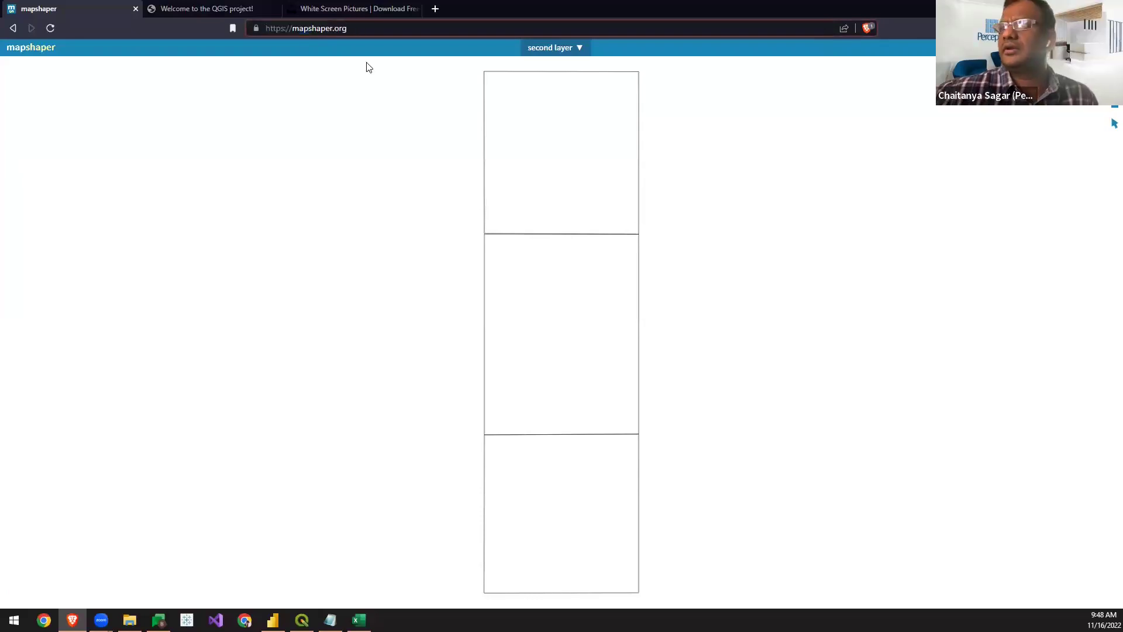
mouse_move(273, 620)
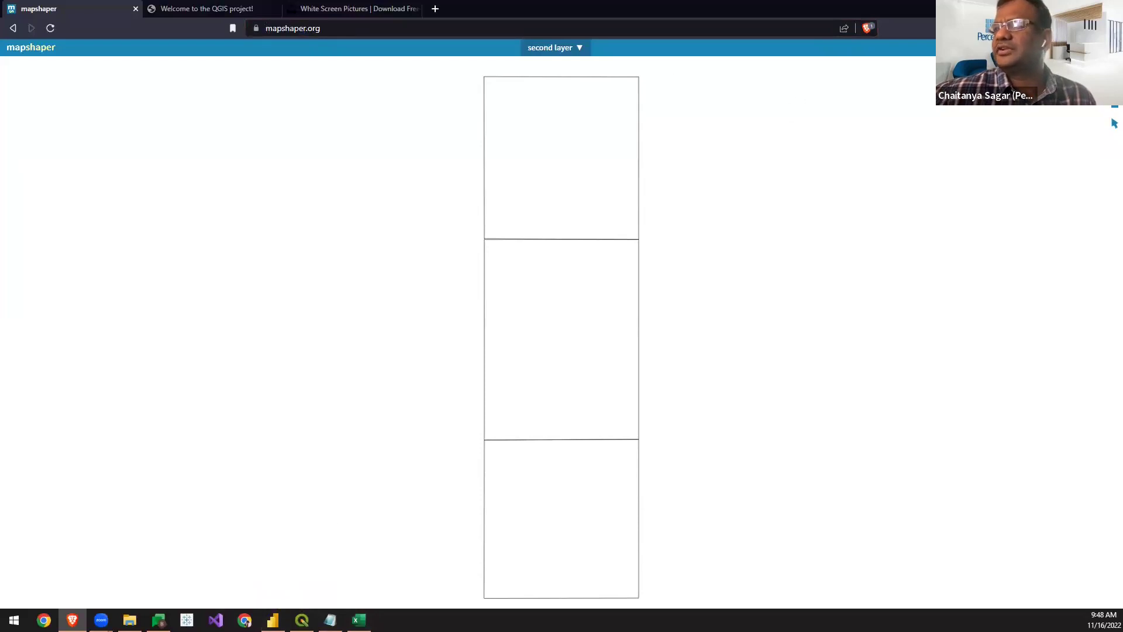
click(1103, 47)
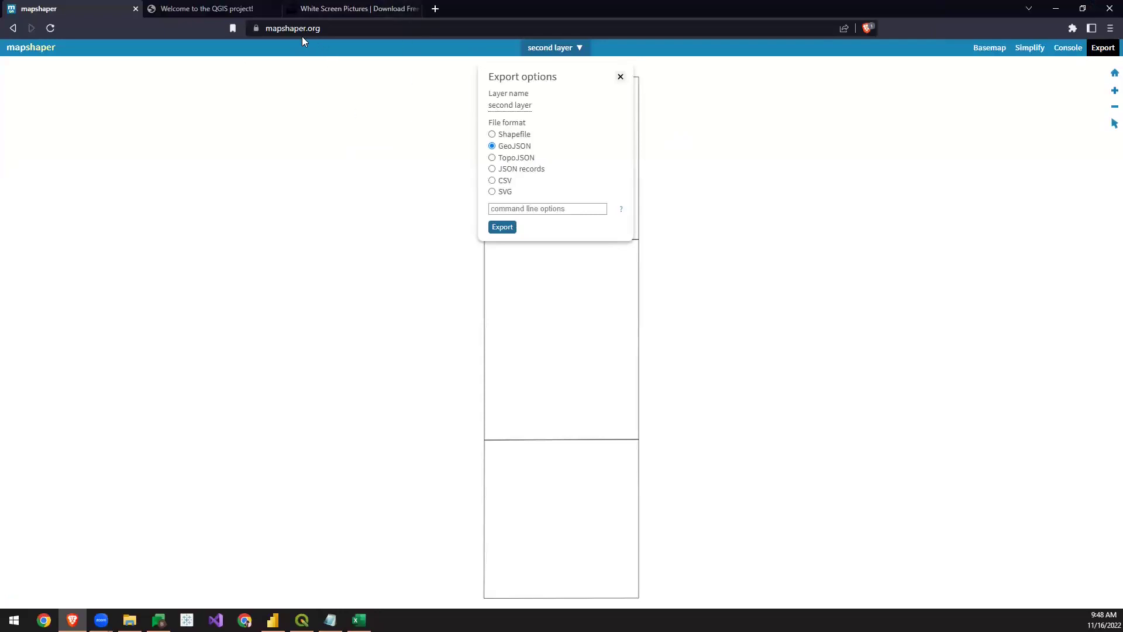
click(330, 29)
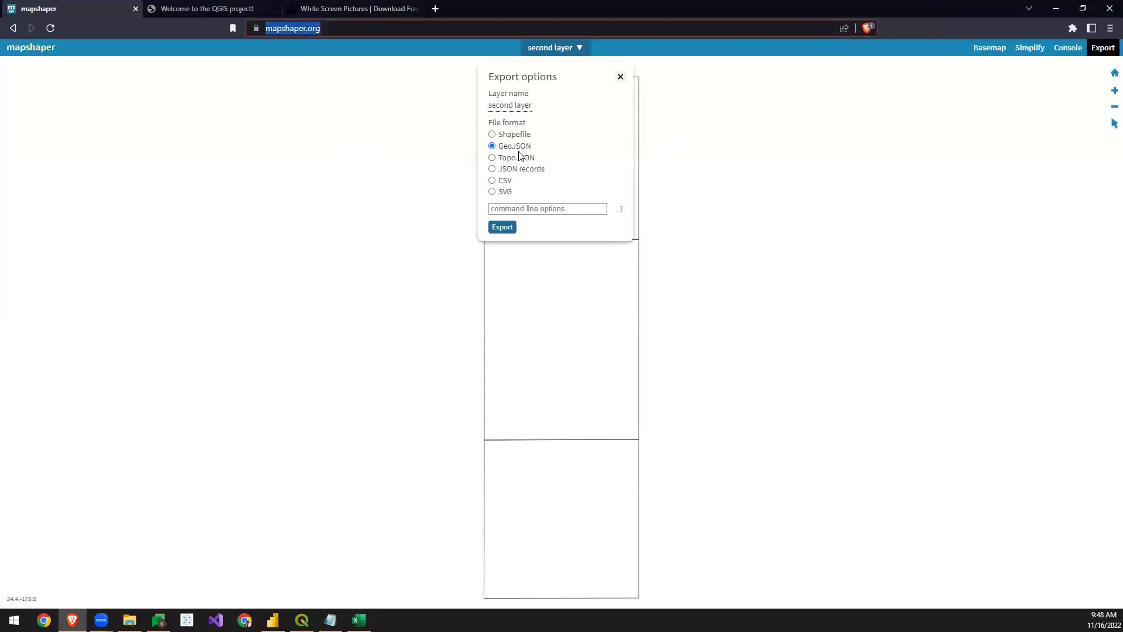
click(492, 158)
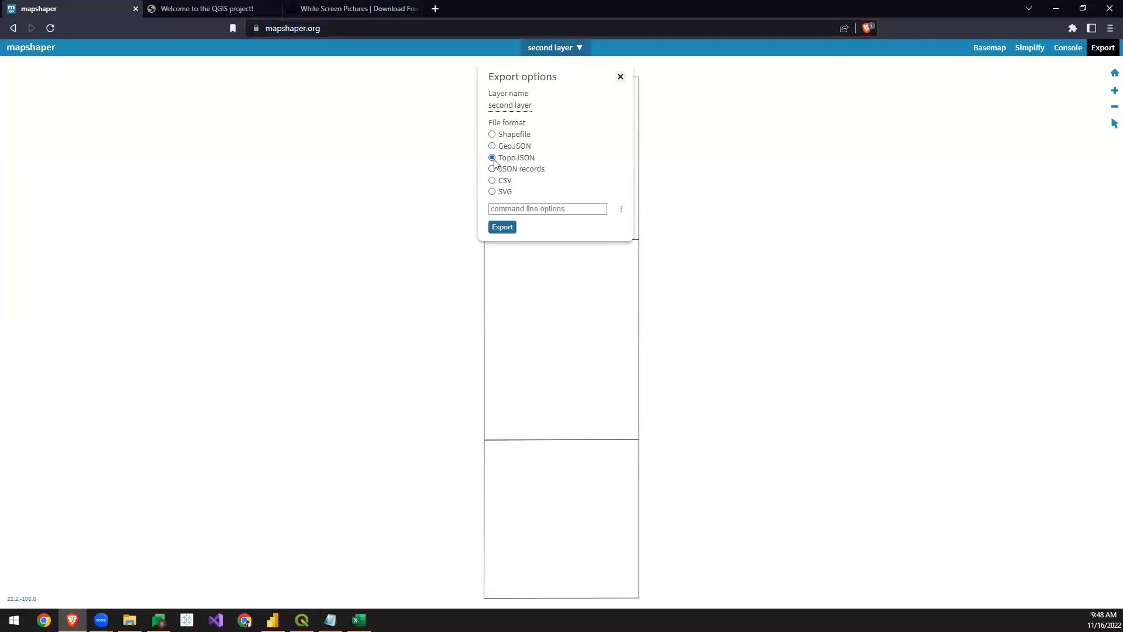
click(1103, 48)
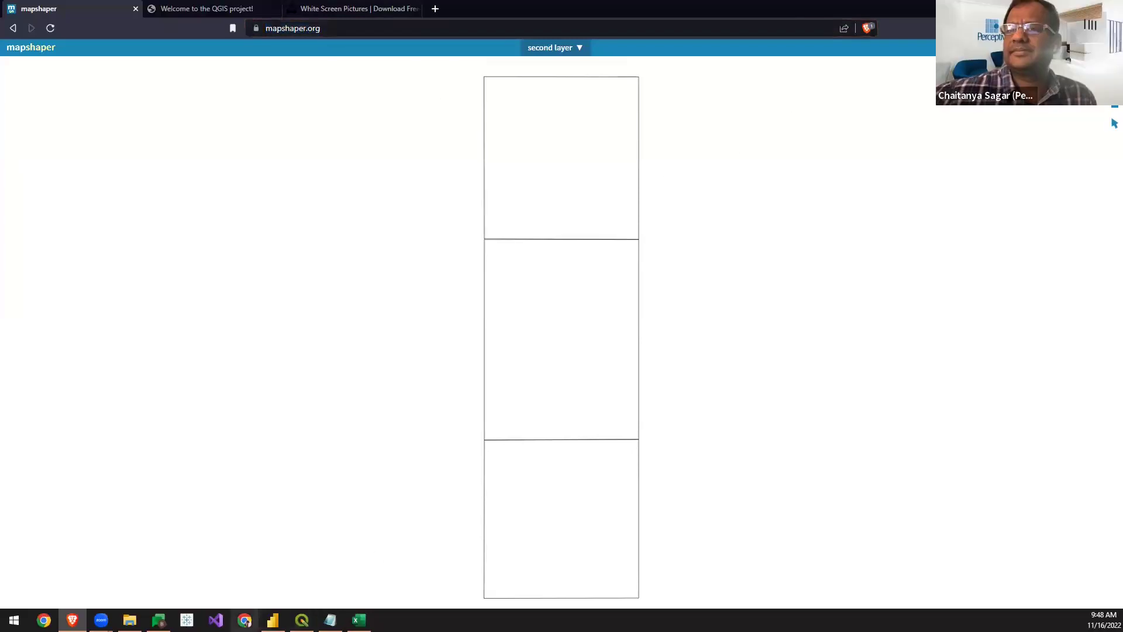
- Switch to Power BI Desktop, add a Shape map visual to Page 6 and place it over the category image's lower end
key(alt+Tab)
click(426, 176)
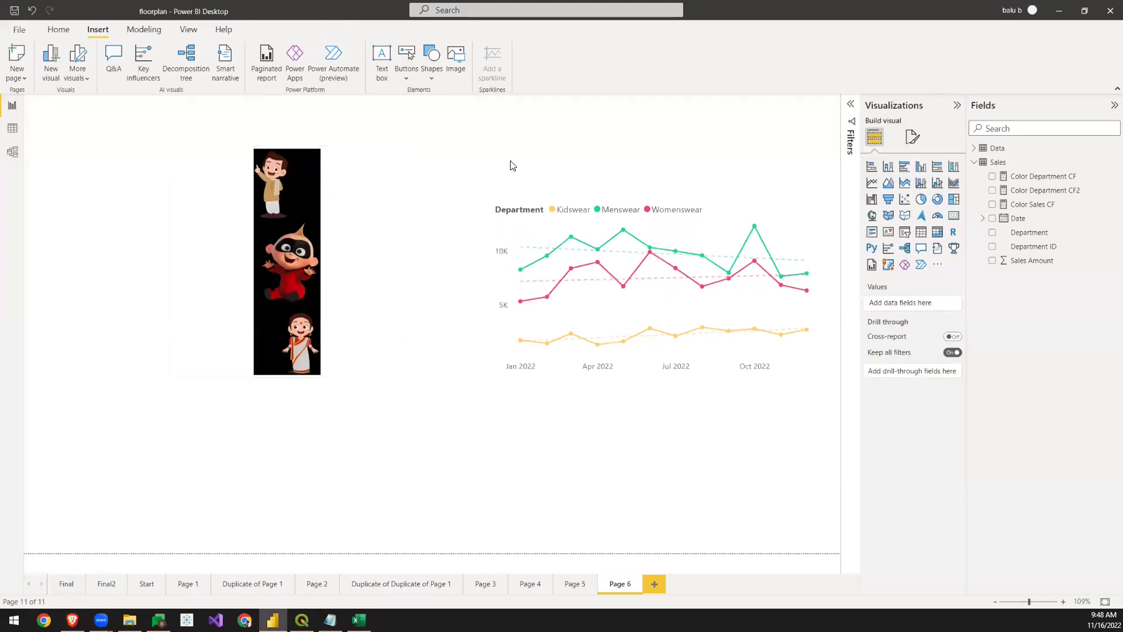
scroll(250, 254, up, 2)
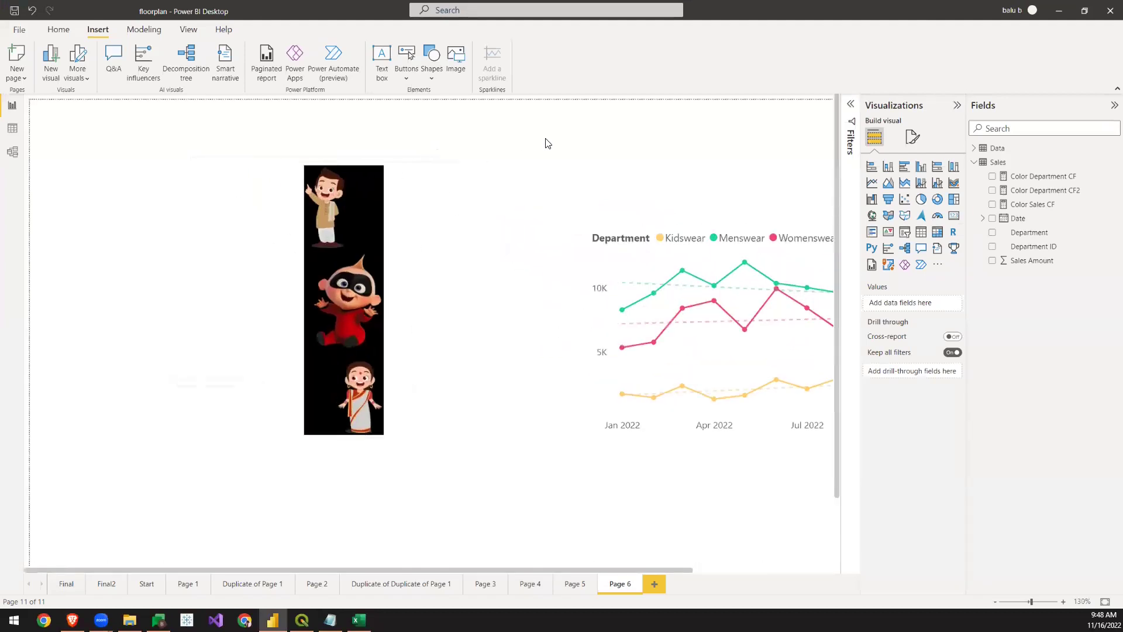
scroll(548, 143, down, 3)
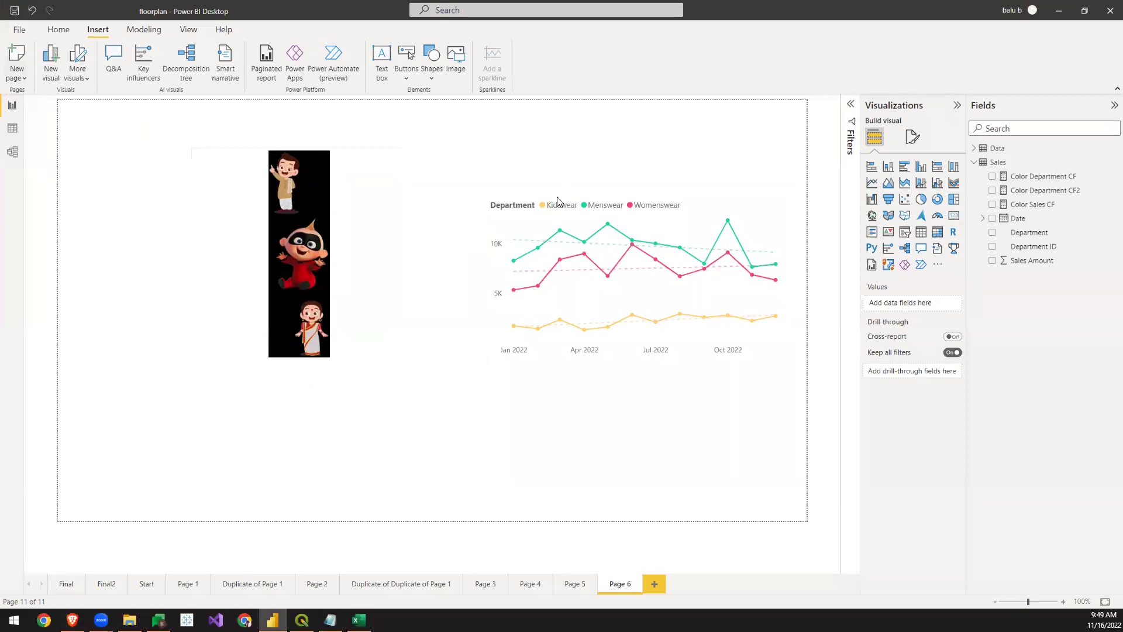
click(906, 217)
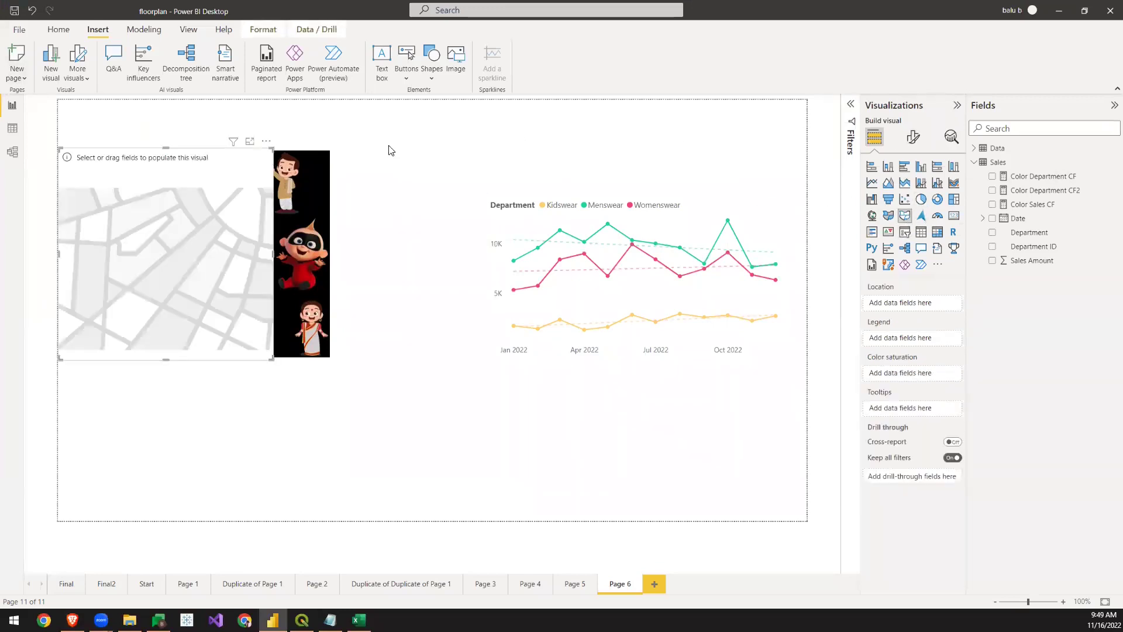
drag(166, 200, 378, 361)
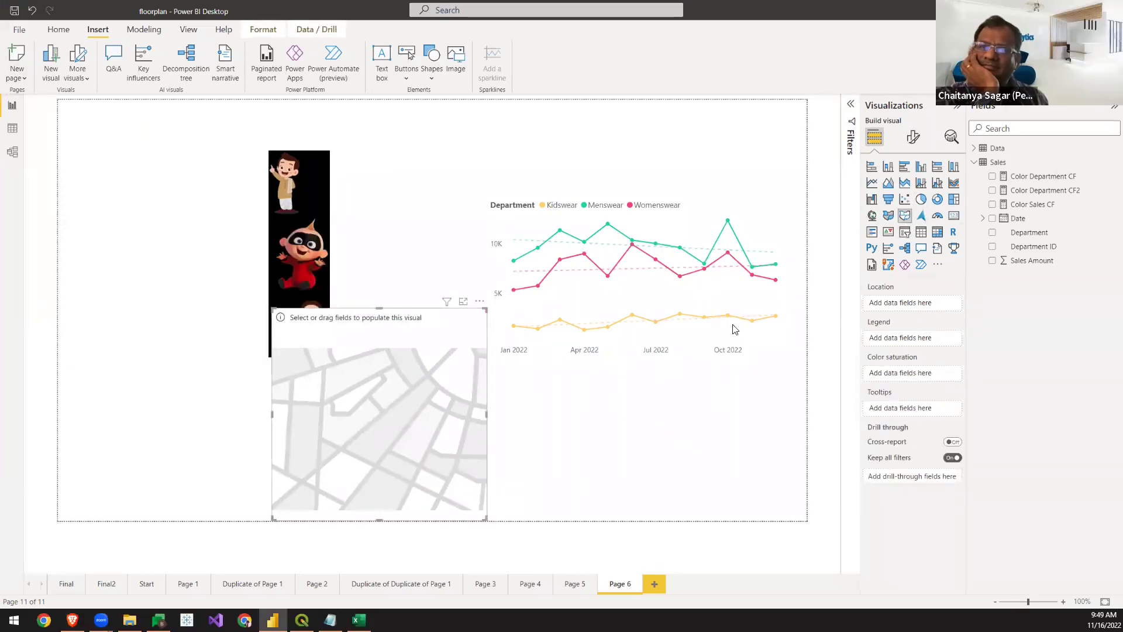
- Assign the Department field to the shape map's location and set its map type to Custom map
drag(1029, 232, 907, 303)
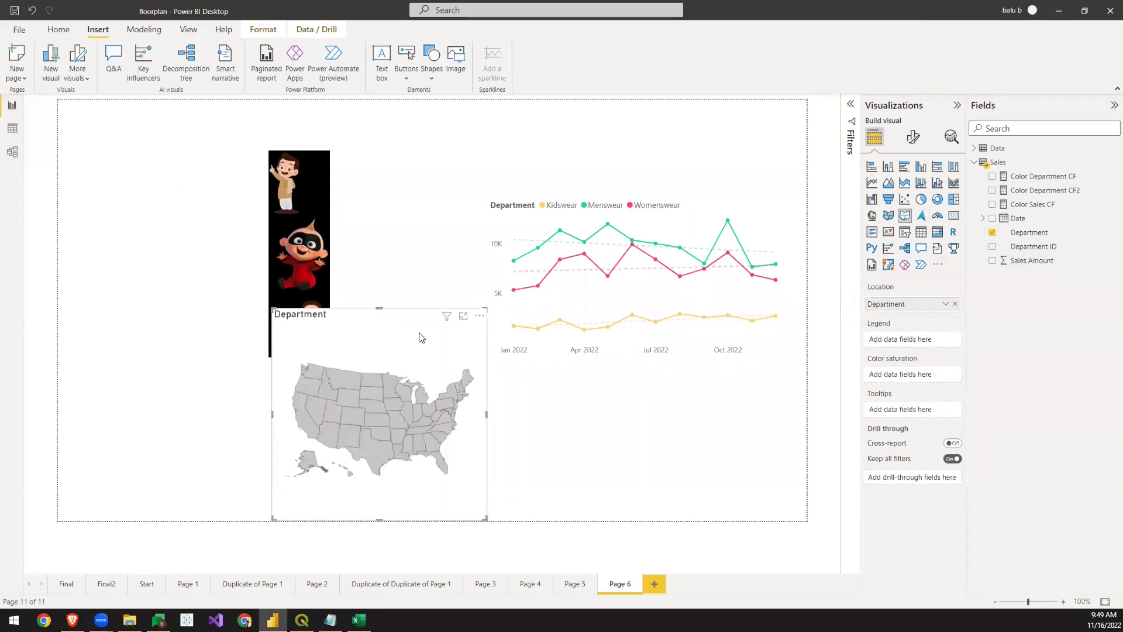
click(912, 138)
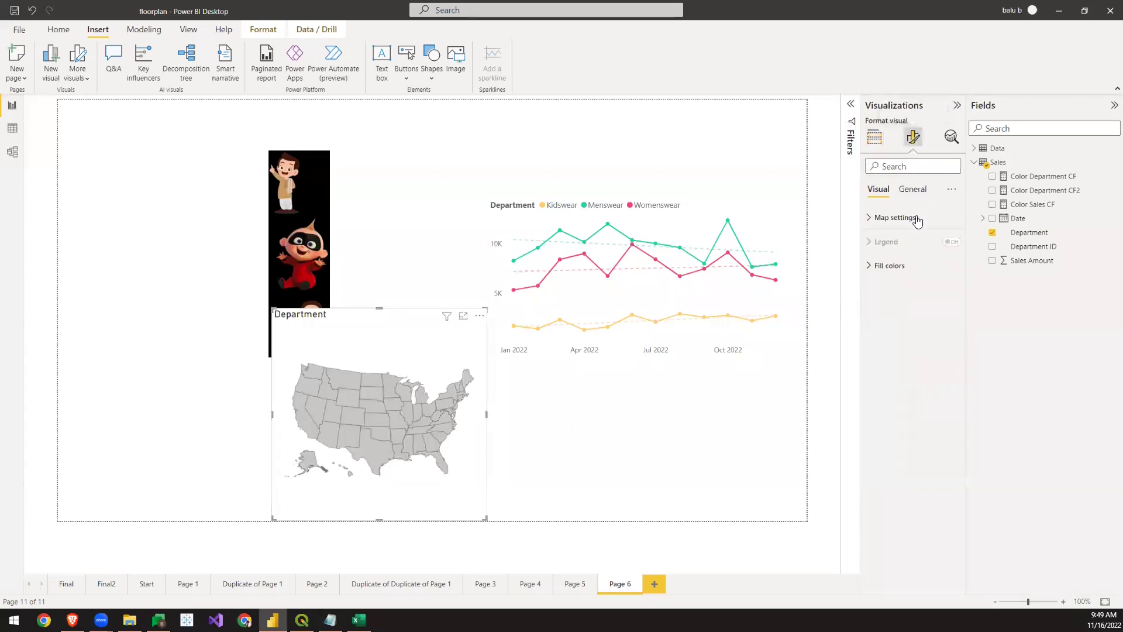
click(871, 218)
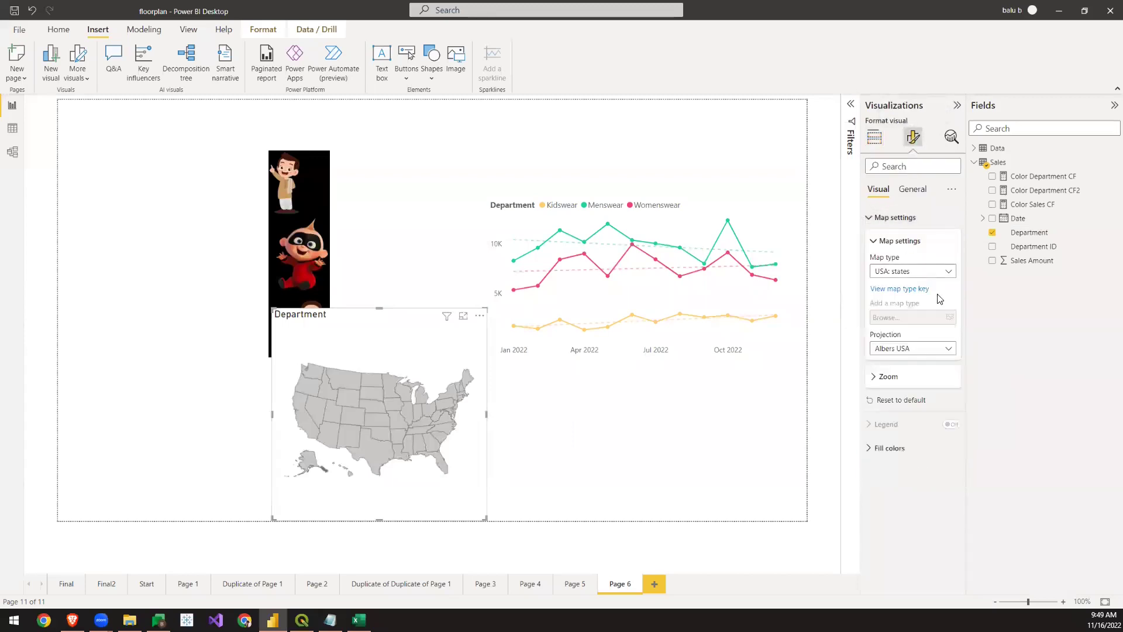
click(938, 272)
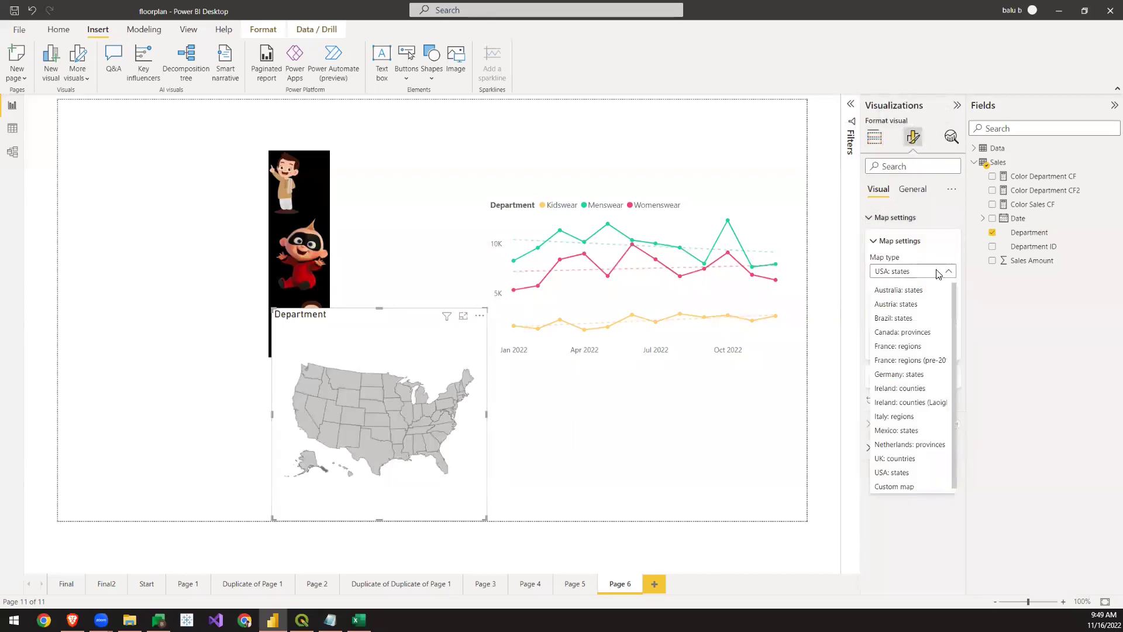
click(898, 483)
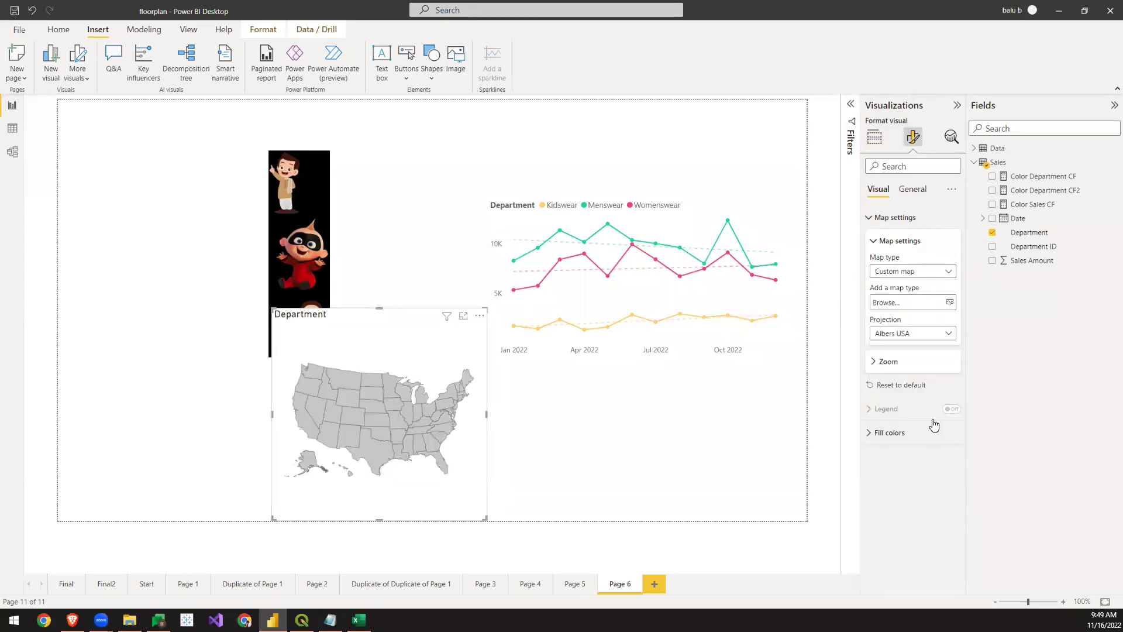
- Load the "second layer topo" JSON file from Documents as the shape map's custom map
click(951, 303)
scroll(256, 154, down, 1)
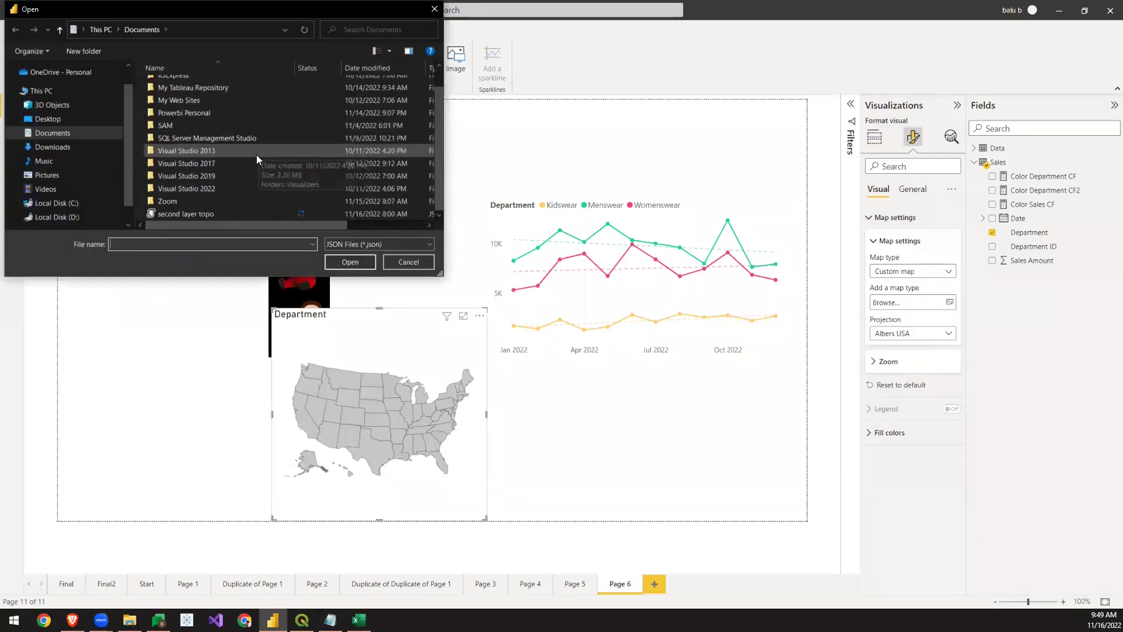
click(189, 214)
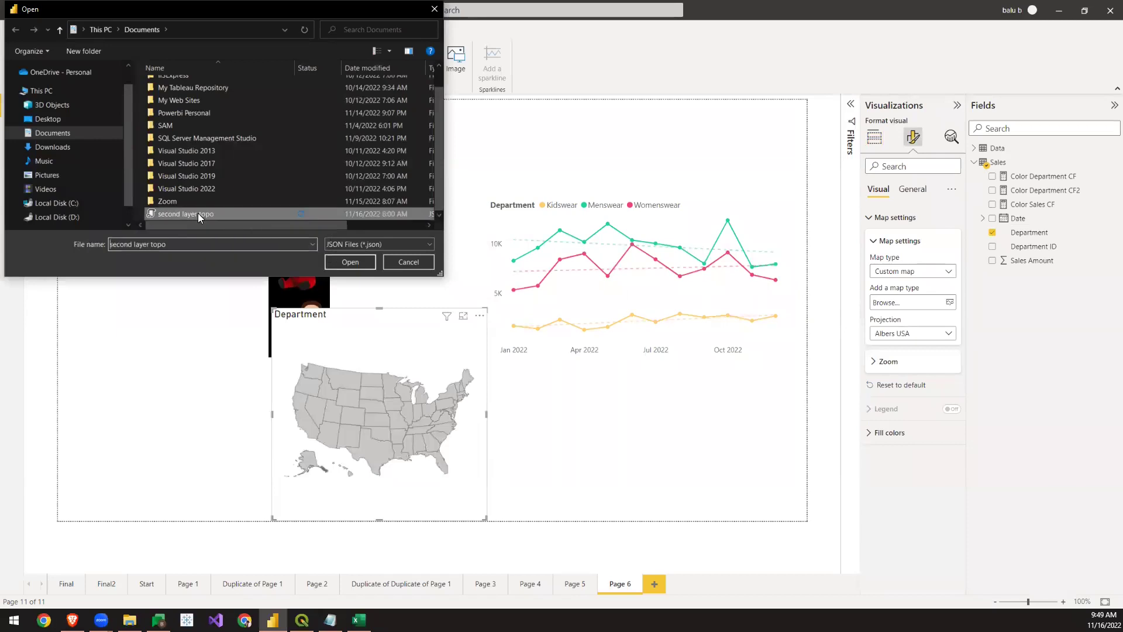
click(350, 262)
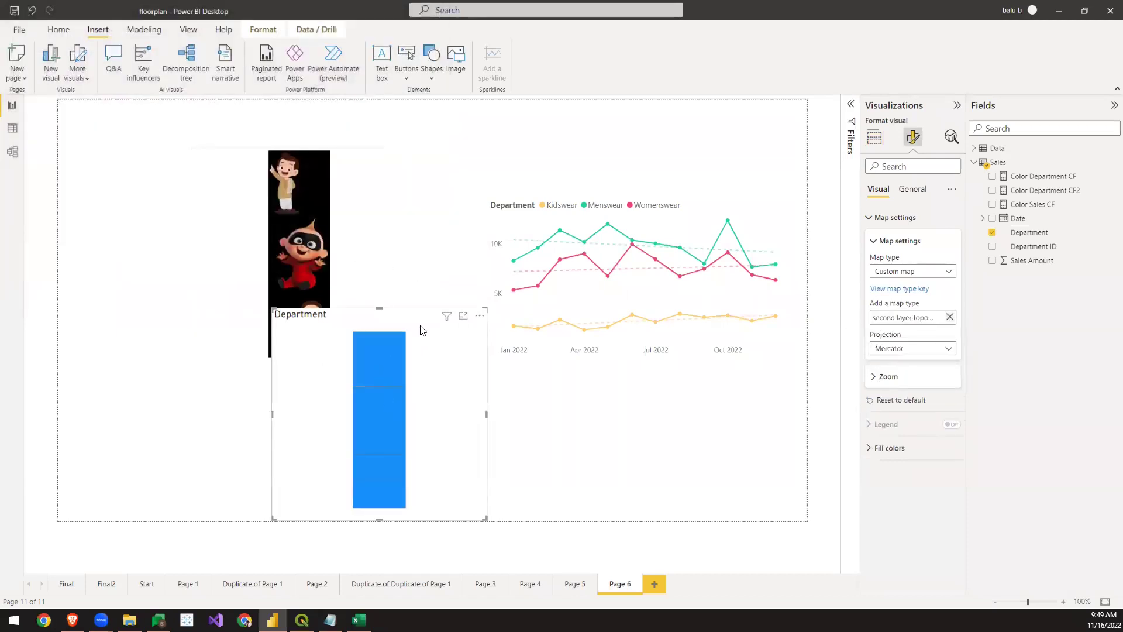
- Move the shape map up over the category image and test filtering the line chart with each of its three areas
drag(407, 319, 351, 198)
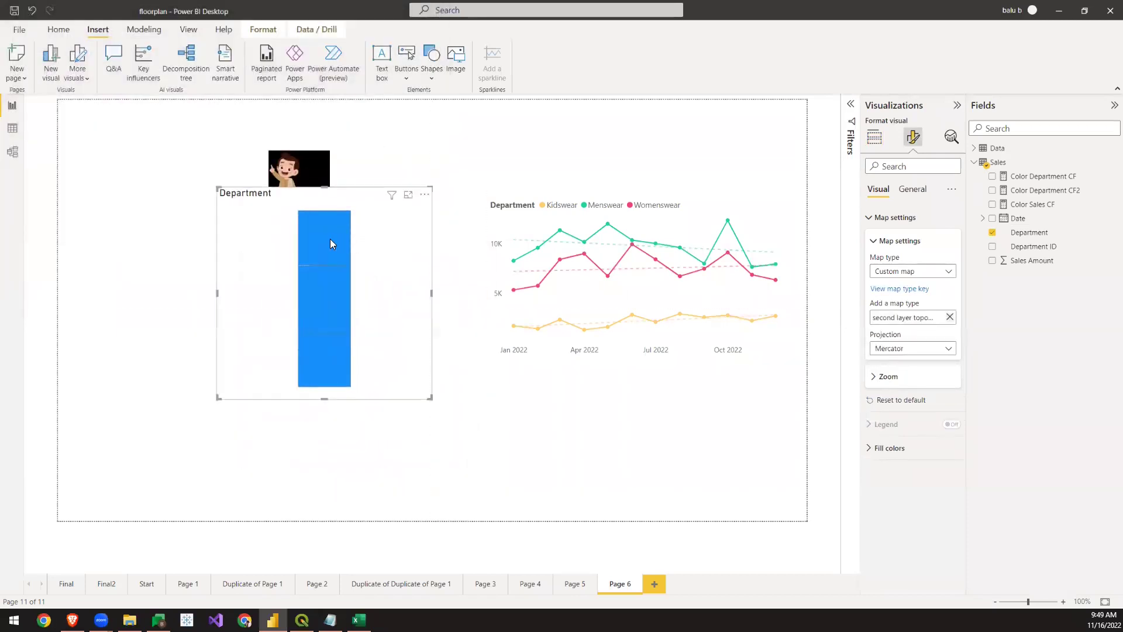
click(330, 239)
click(318, 238)
click(328, 302)
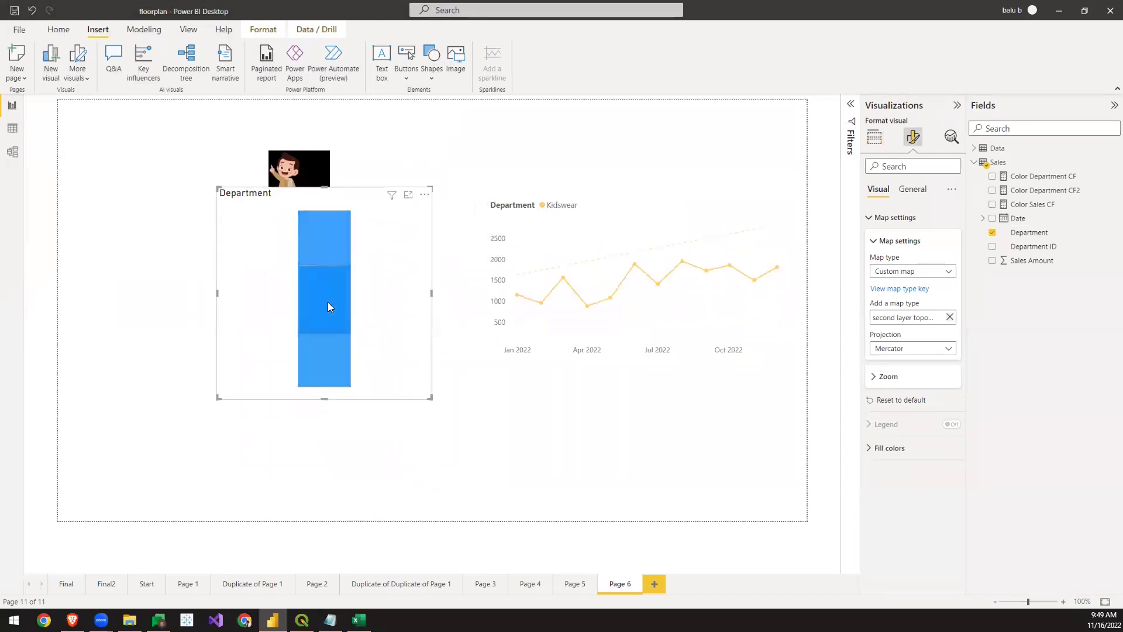
mouse_move(328, 304)
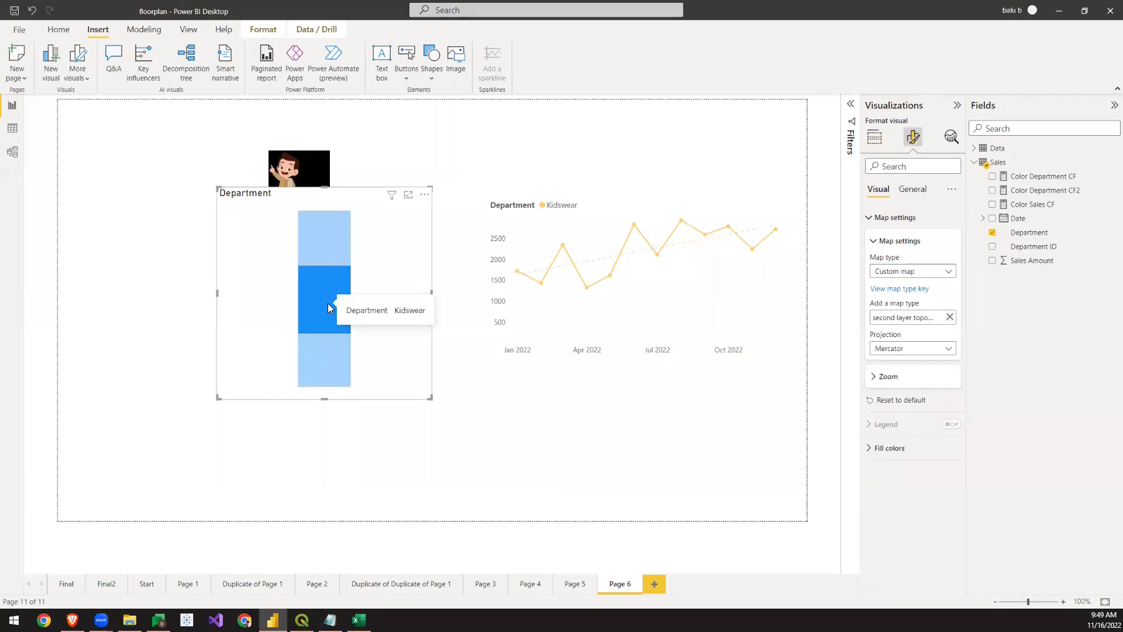
click(332, 360)
click(337, 225)
- Move the shape map down to uncover more of the category image and turn off its title
drag(351, 202, 314, 302)
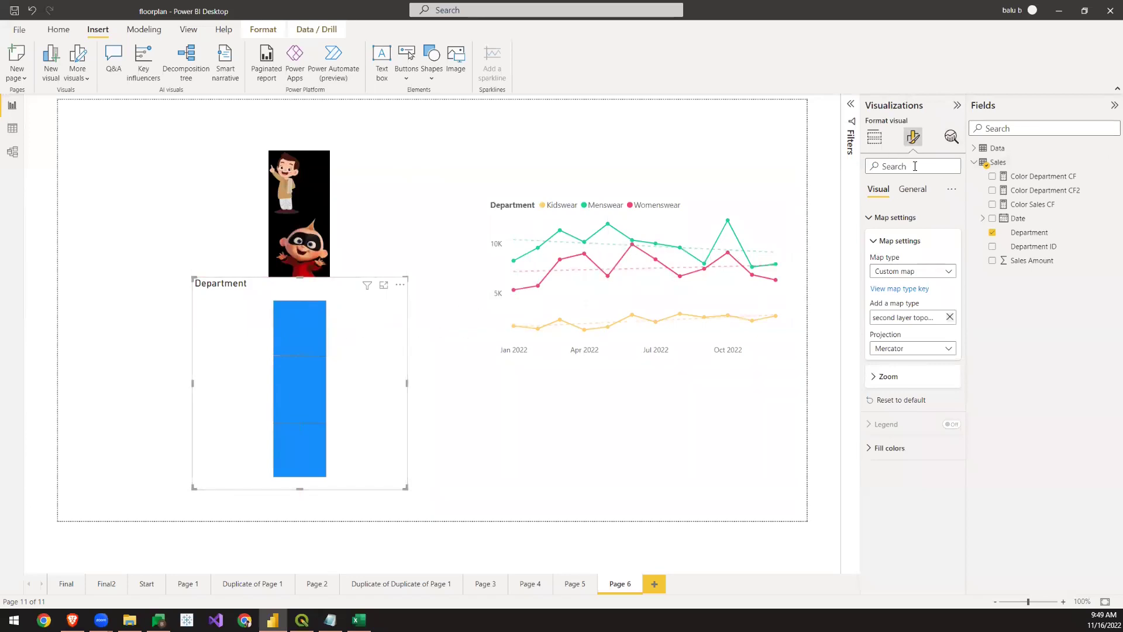
click(912, 192)
click(951, 242)
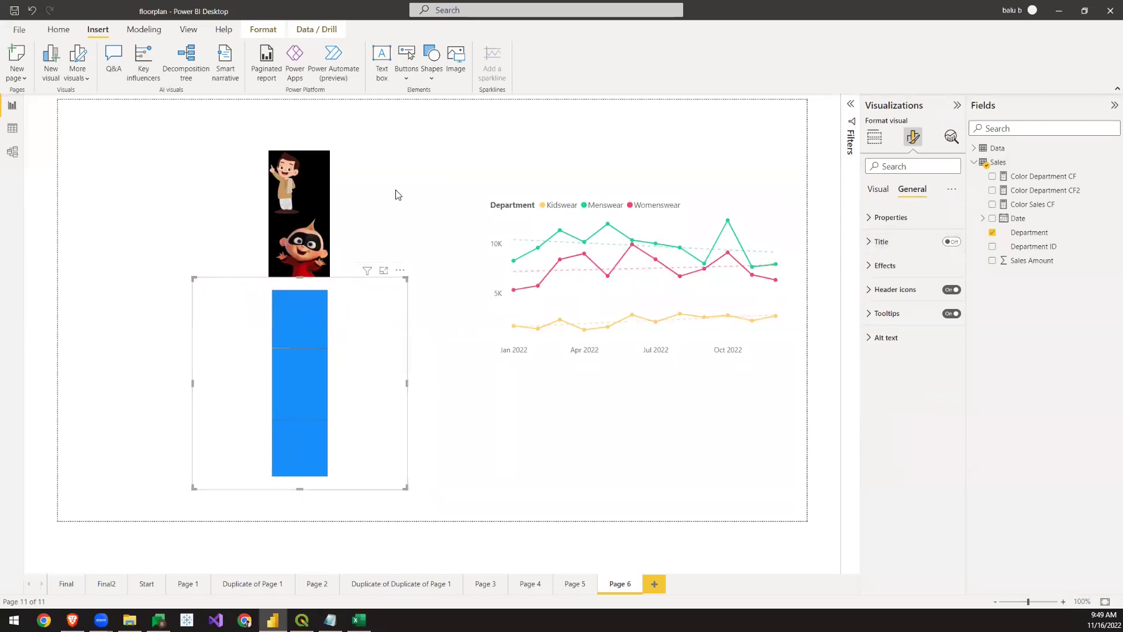
- Place the shape map over the category image and enlarge it so its areas match the image's size
click(362, 177)
click(337, 396)
drag(359, 271, 356, 138)
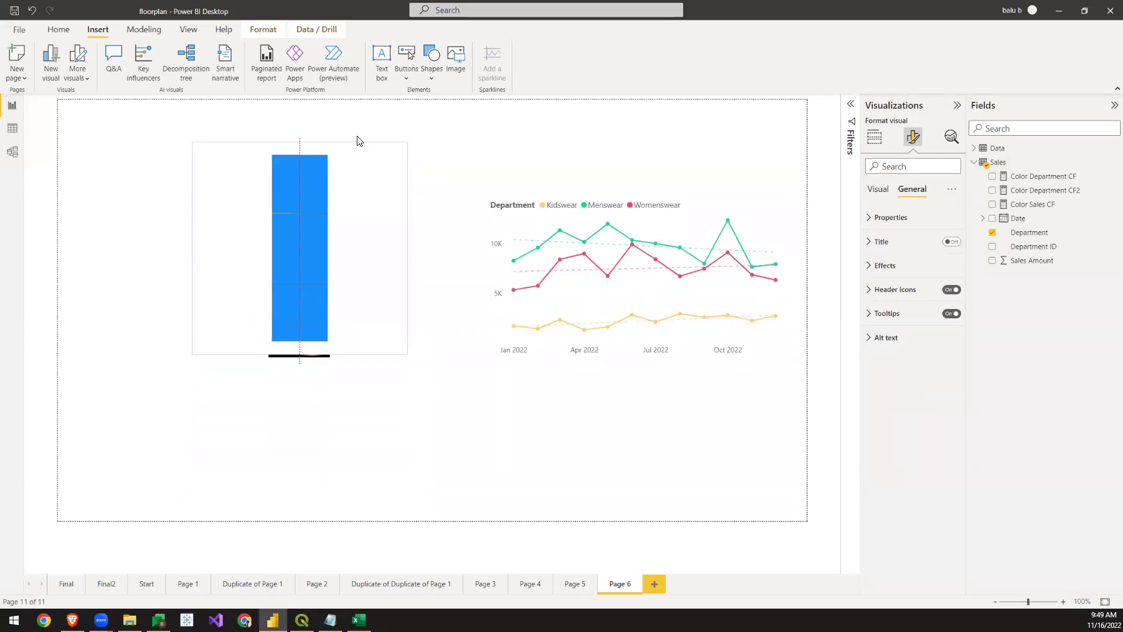
drag(404, 354, 406, 370)
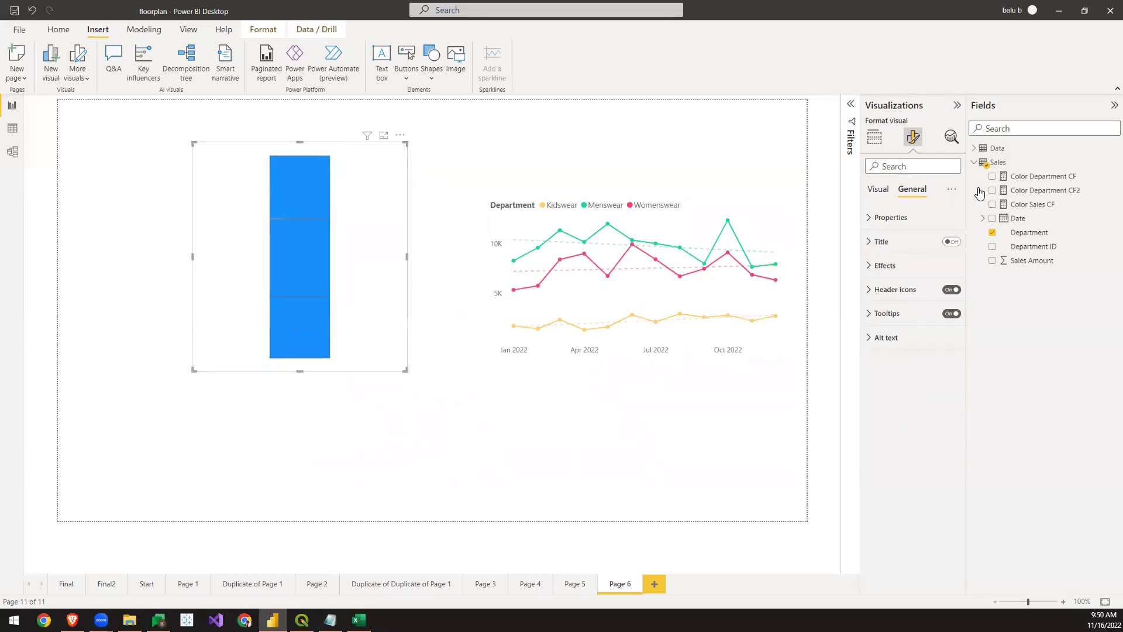
- Set the shape map's background transparency to 100% and fine-tune its position and size to cover the category image
click(868, 268)
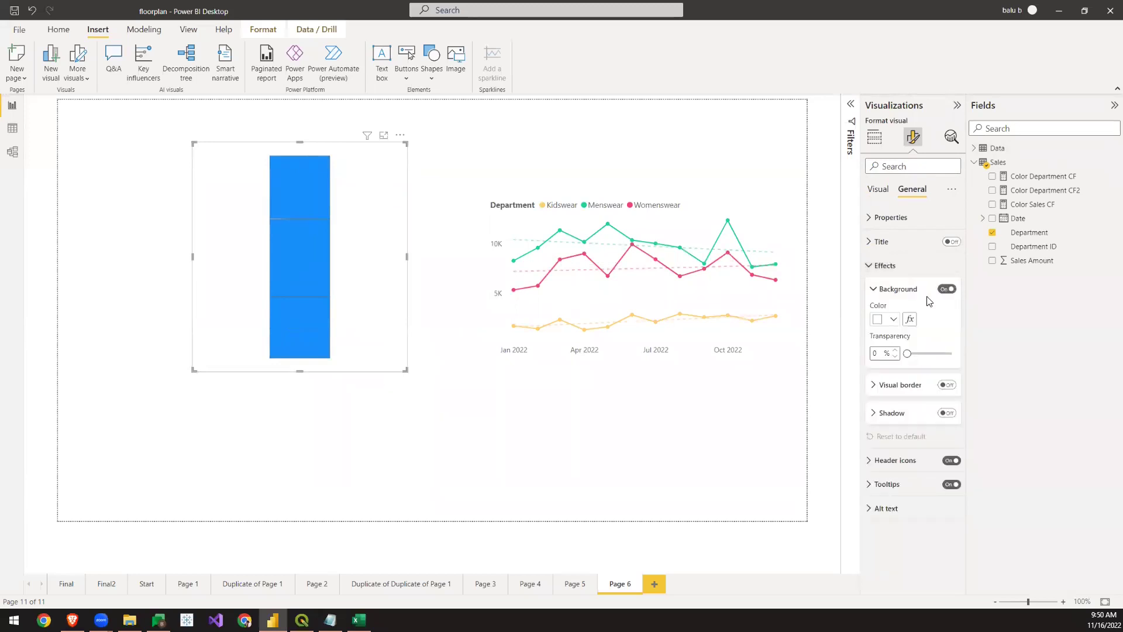
drag(910, 354, 983, 371)
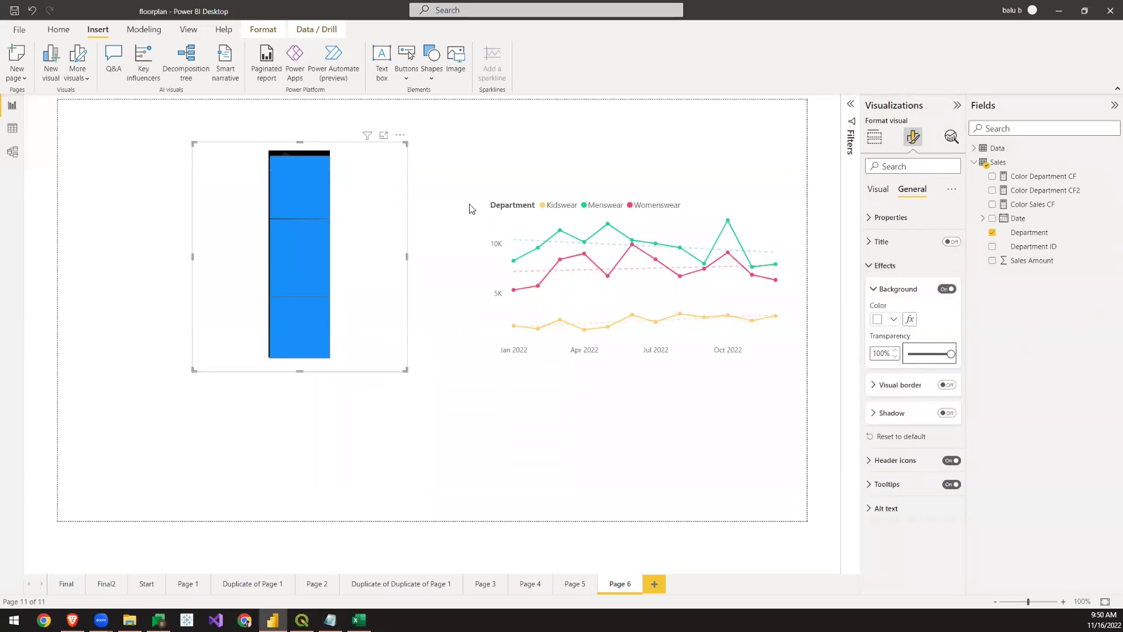
click(351, 139)
mouse_move(352, 143)
mouse_down()
mouse_move(350, 130)
mouse_move(356, 147)
mouse_up()
drag(408, 375, 407, 378)
- Test the aligned shape map by selecting and clearing its areas to filter the line chart by department
click(301, 254)
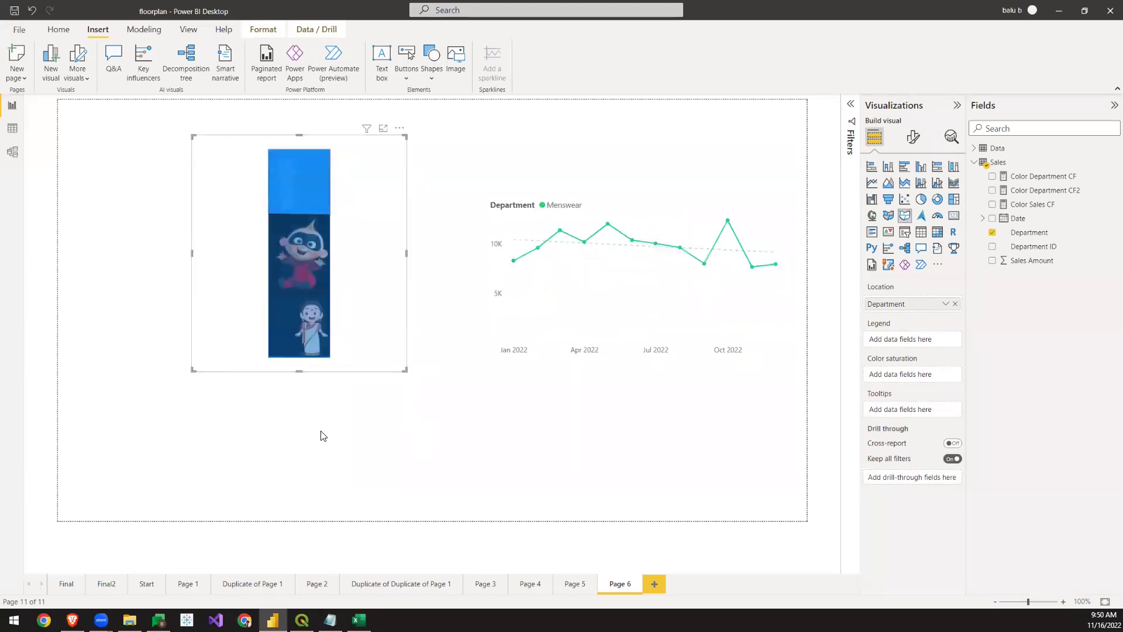
click(301, 202)
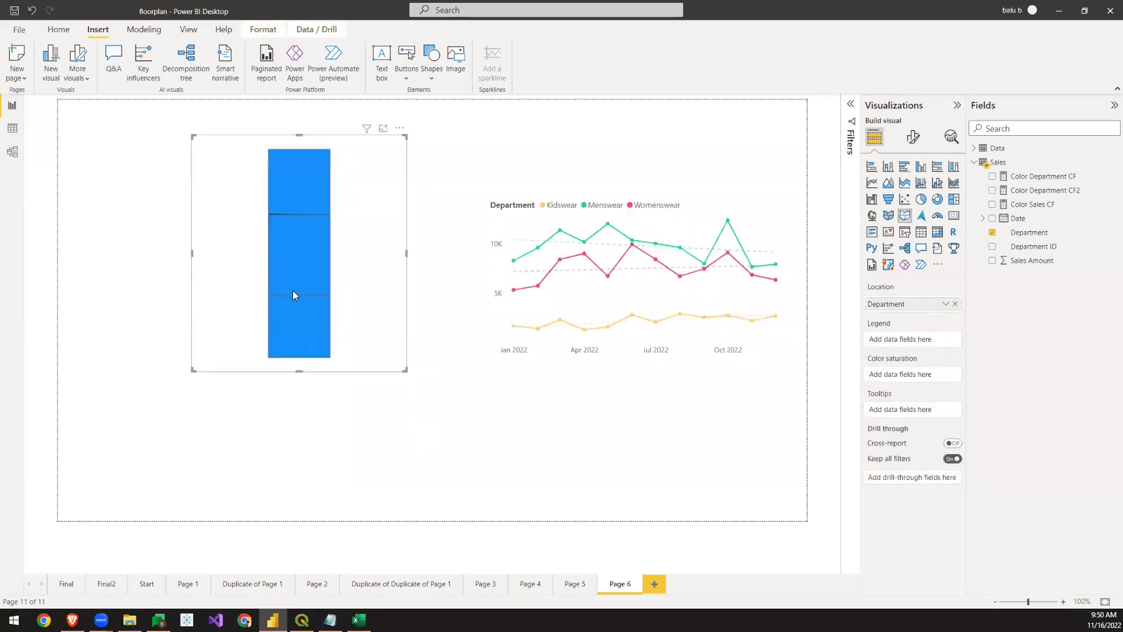
click(301, 255)
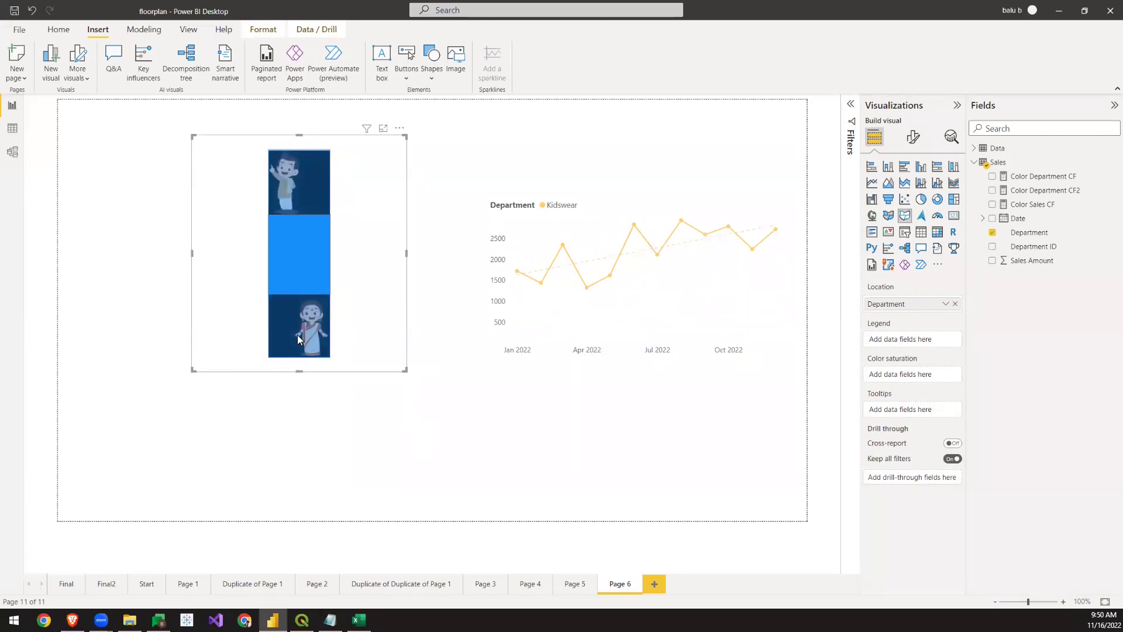
click(299, 228)
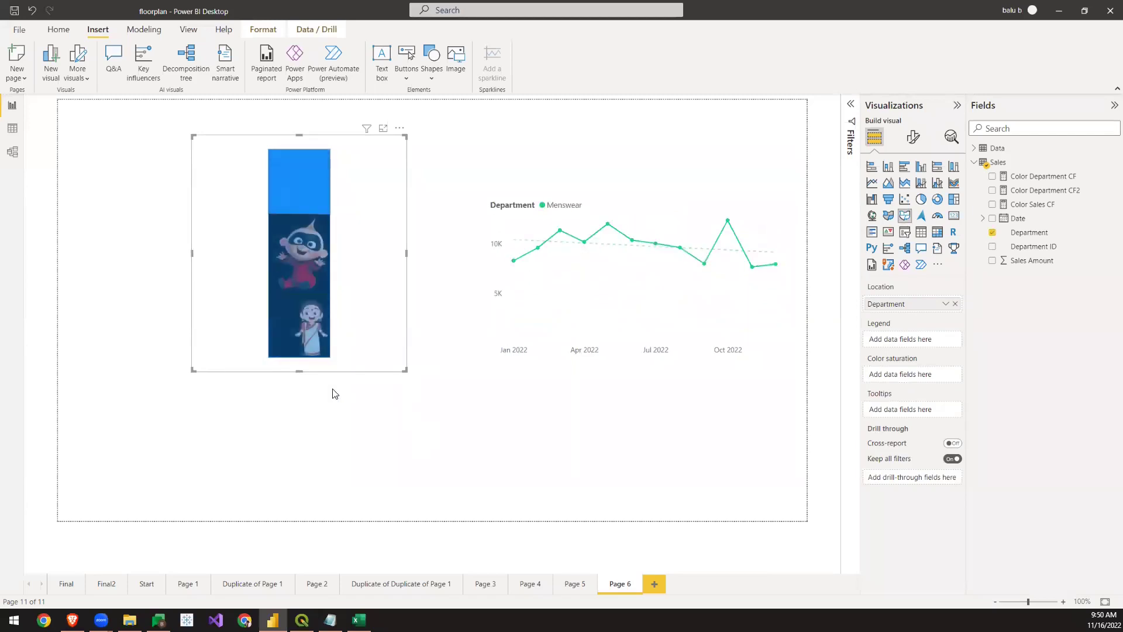
click(349, 203)
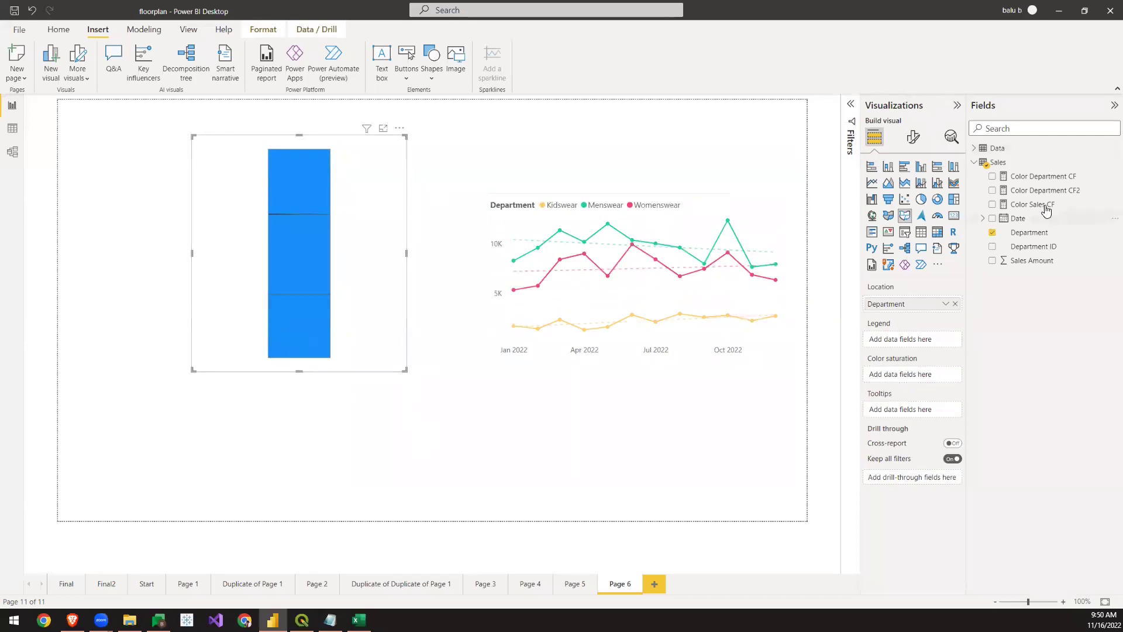
- Examine the Color Department CF2 measure's formula, including its Department, Transparency and Color variables and the SWITCH colours, and collapse it
click(1068, 190)
ctrl+scroll(302, 237, up, 2)
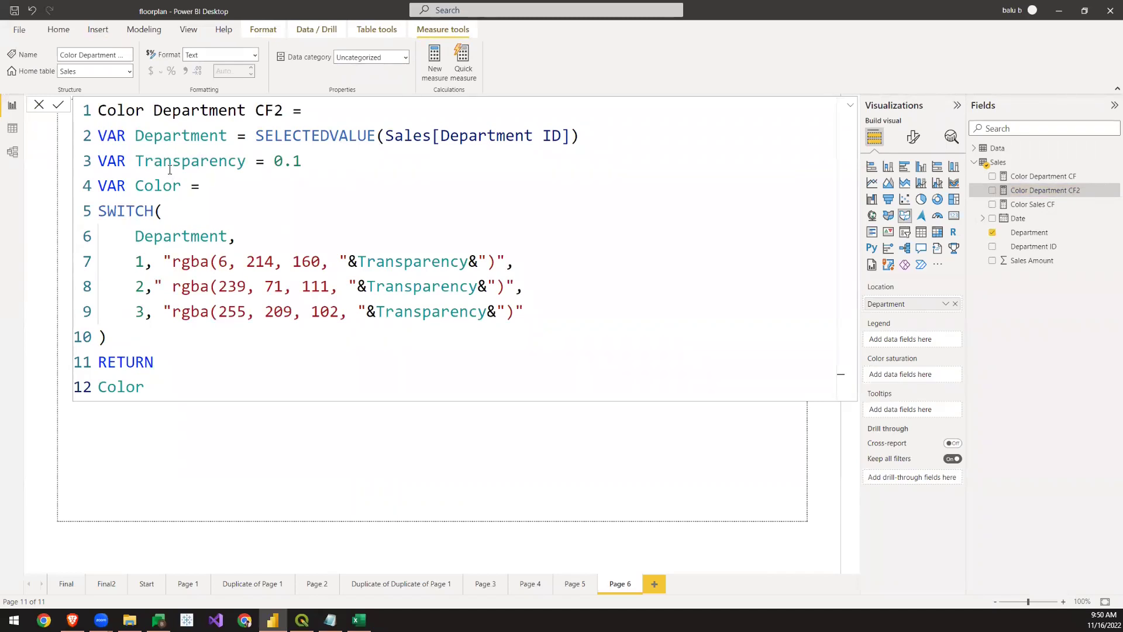
click(183, 134)
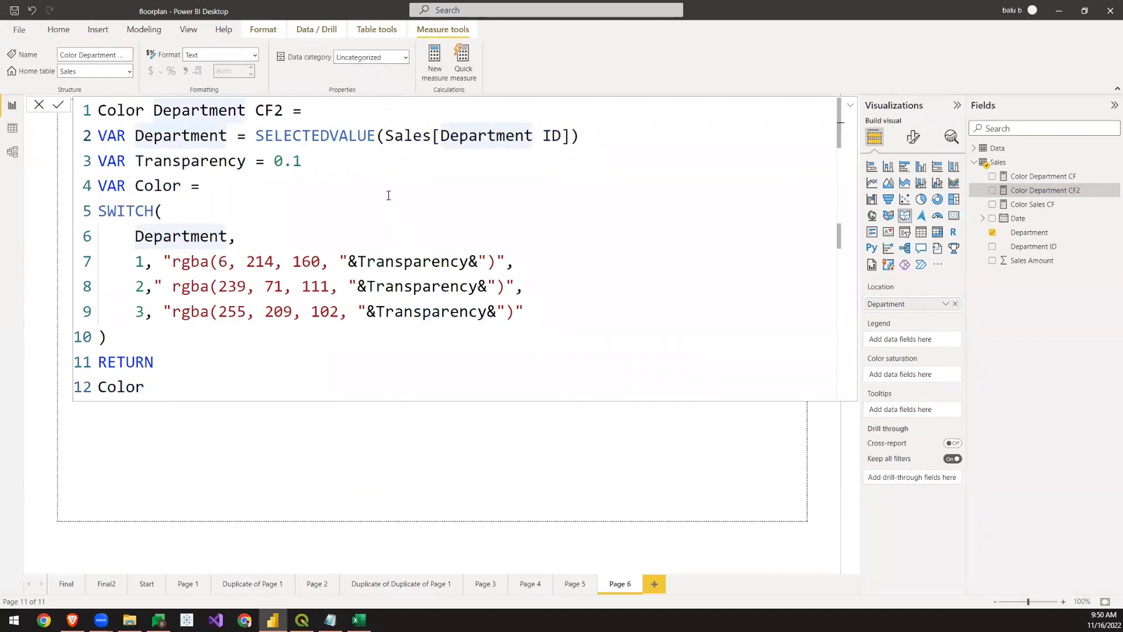
click(340, 138)
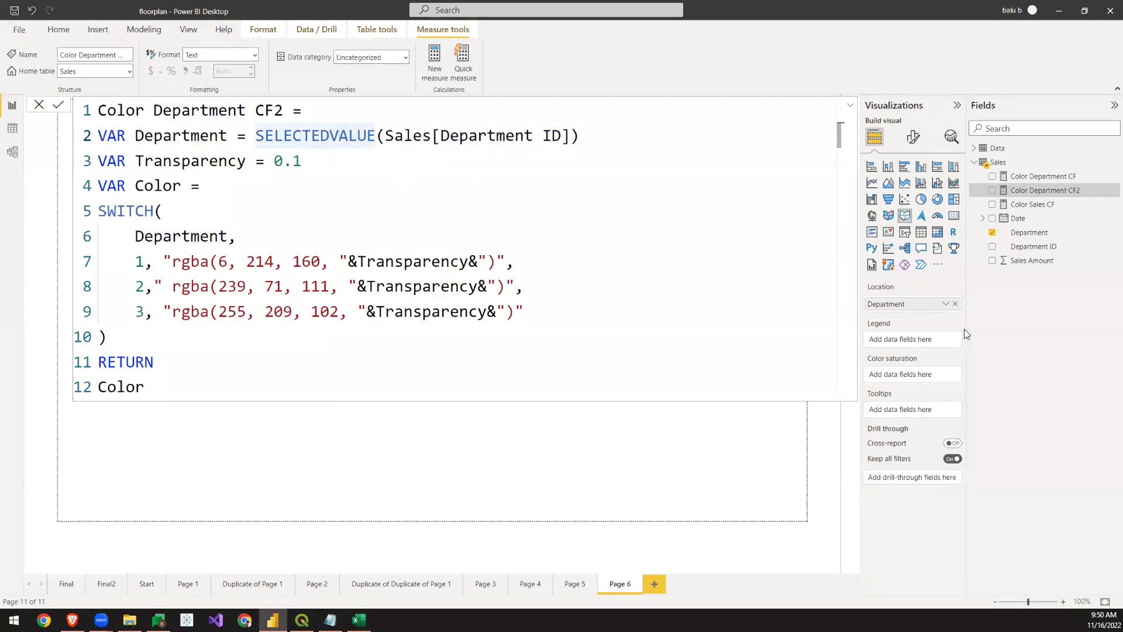
click(153, 186)
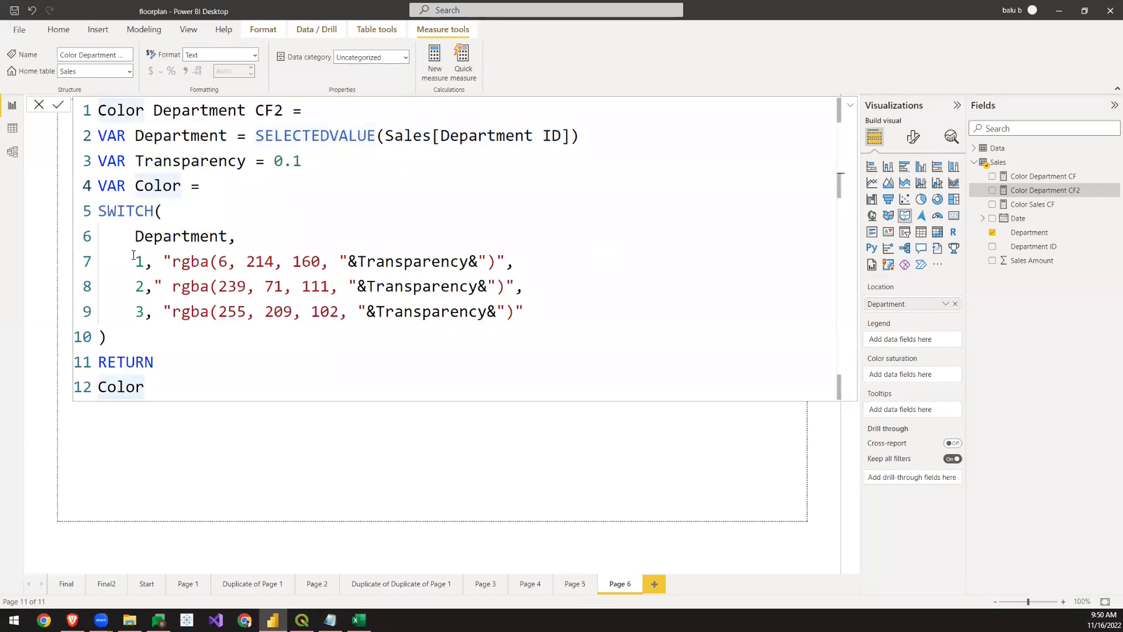
drag(136, 236, 171, 332)
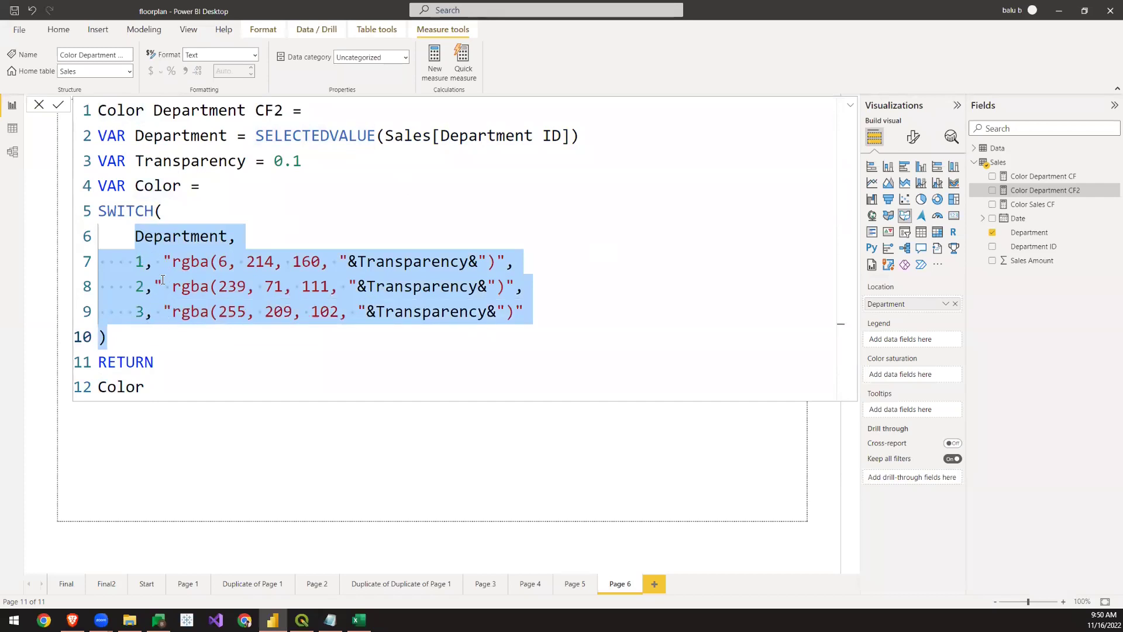
click(209, 286)
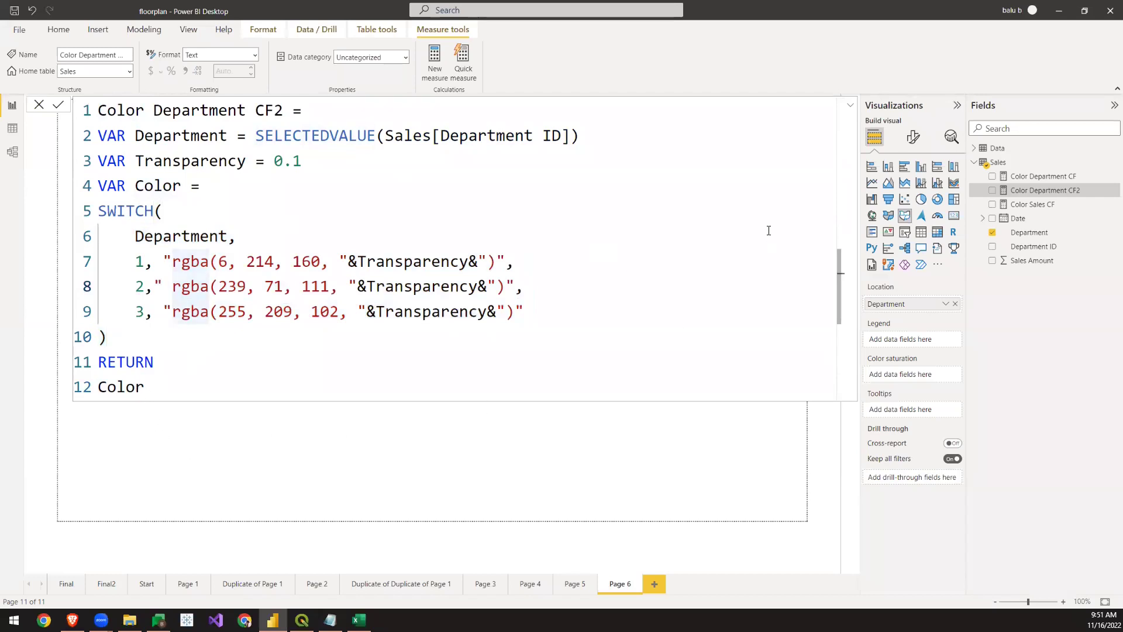
click(850, 105)
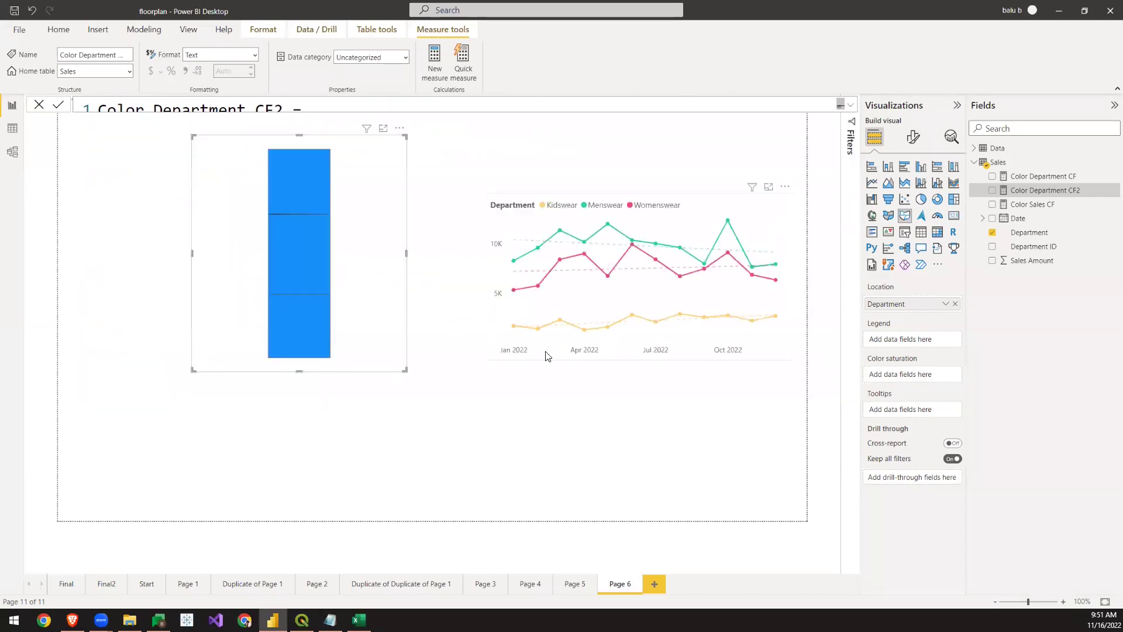
- Apply conditional formatting to the shape map's default fill colour using the Field value style based on Color Department CF2
click(913, 137)
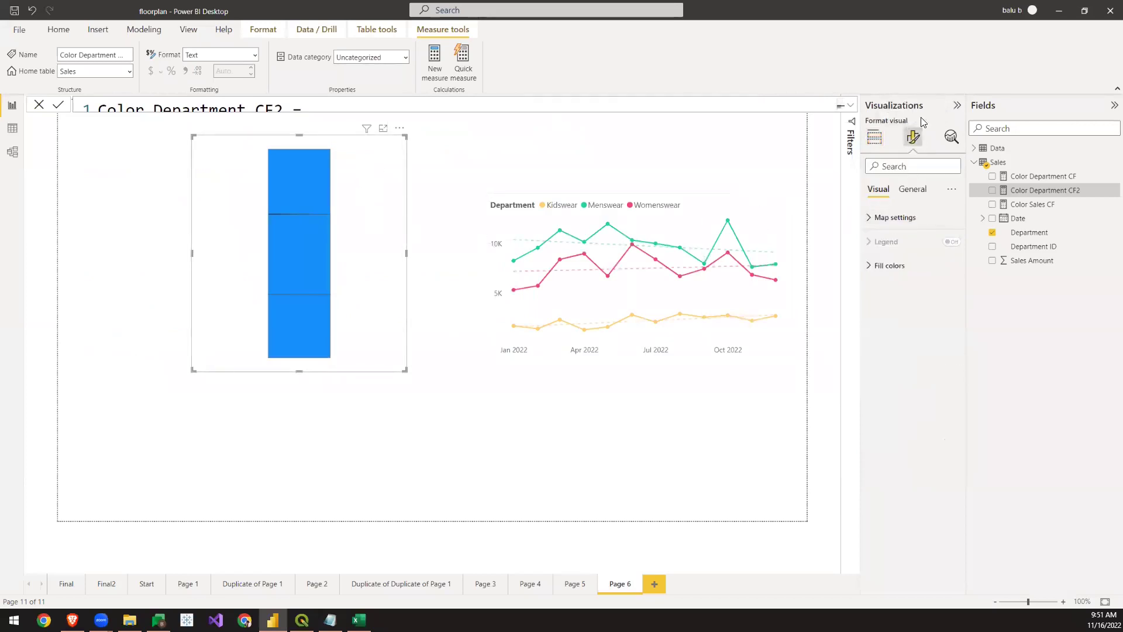
click(883, 266)
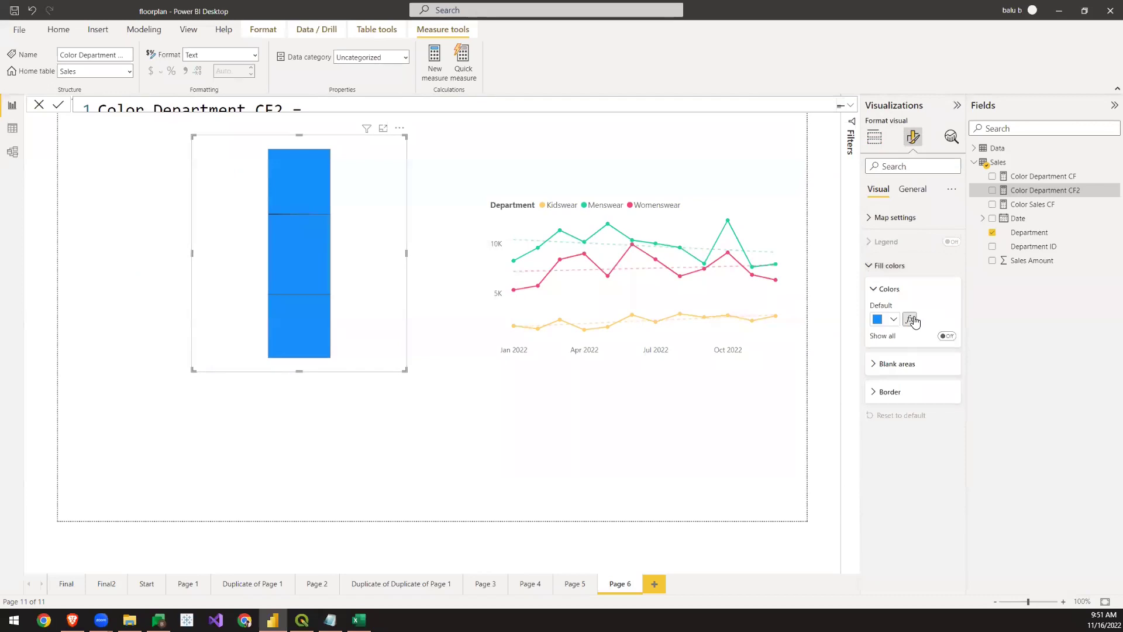
click(910, 319)
click(409, 173)
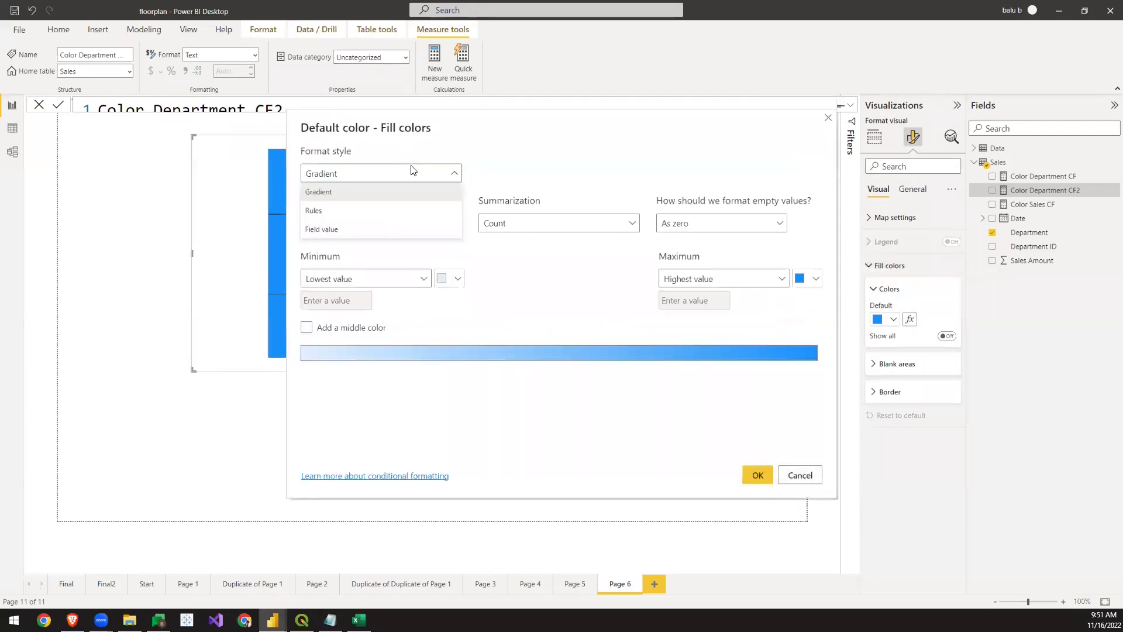
click(345, 233)
click(412, 223)
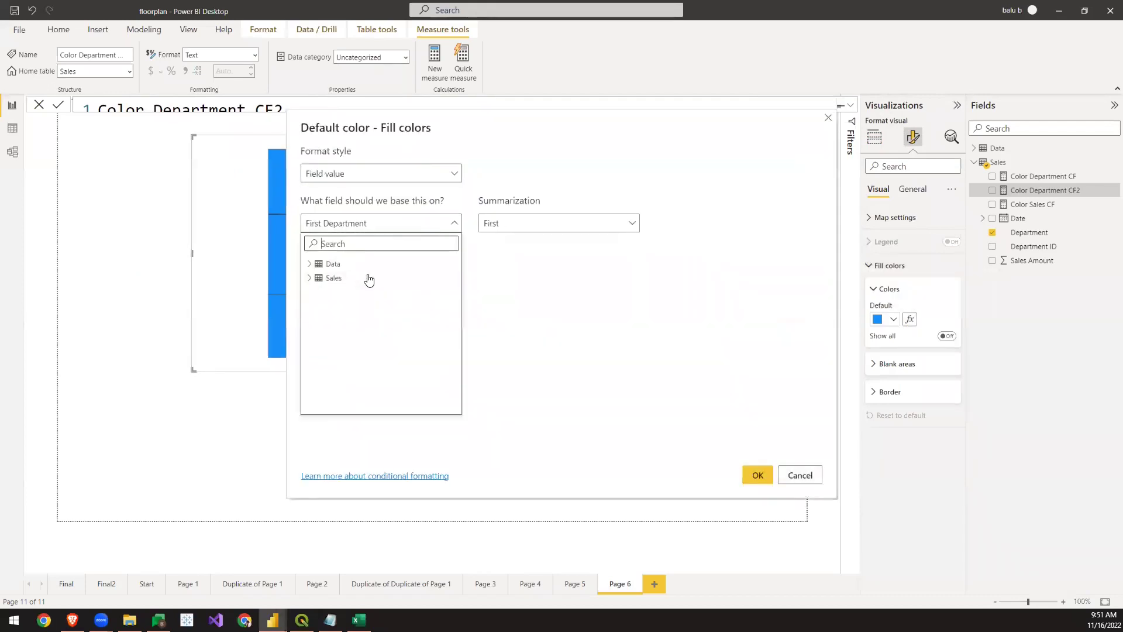
click(310, 279)
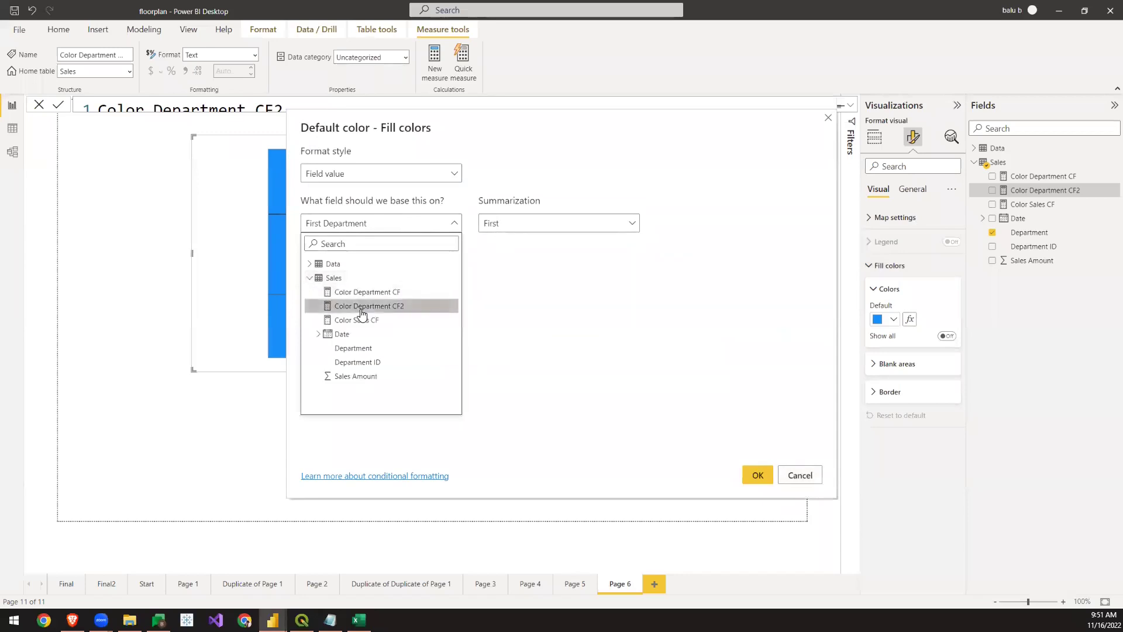
click(396, 314)
click(755, 476)
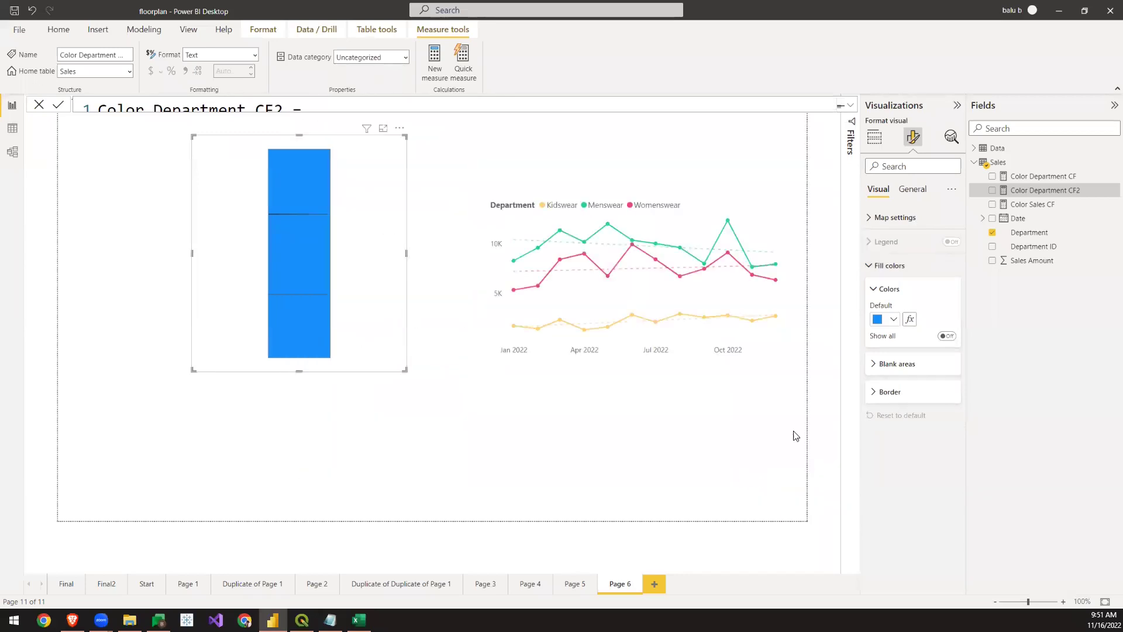
- Test the conditionally coloured shape map by selecting and clearing its department areas to filter the line chart
click(389, 193)
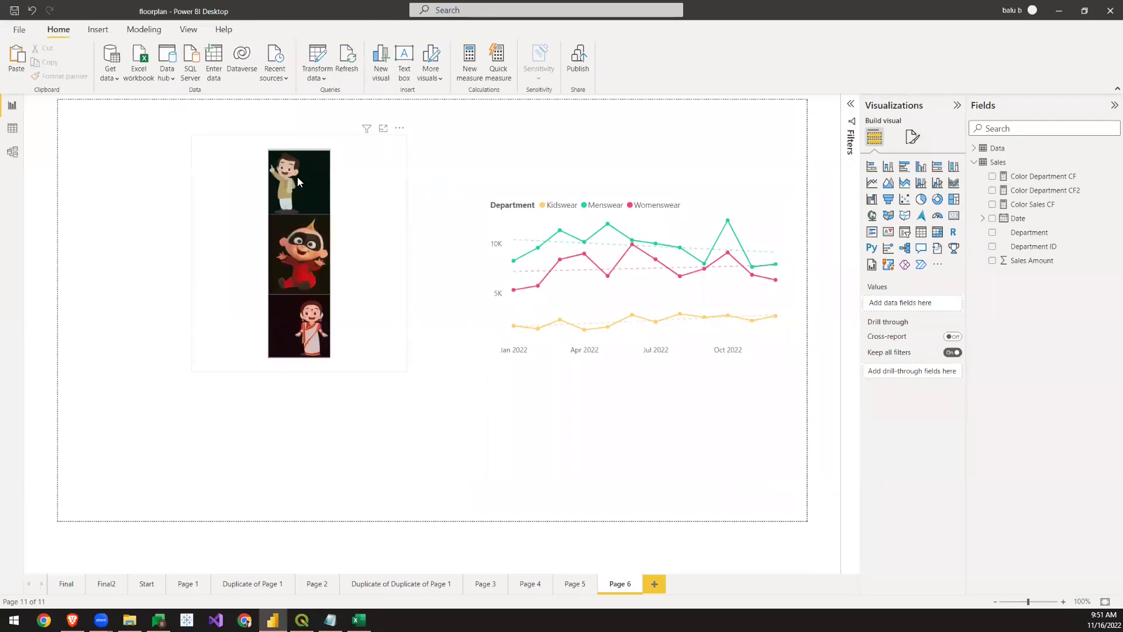
click(297, 177)
click(427, 155)
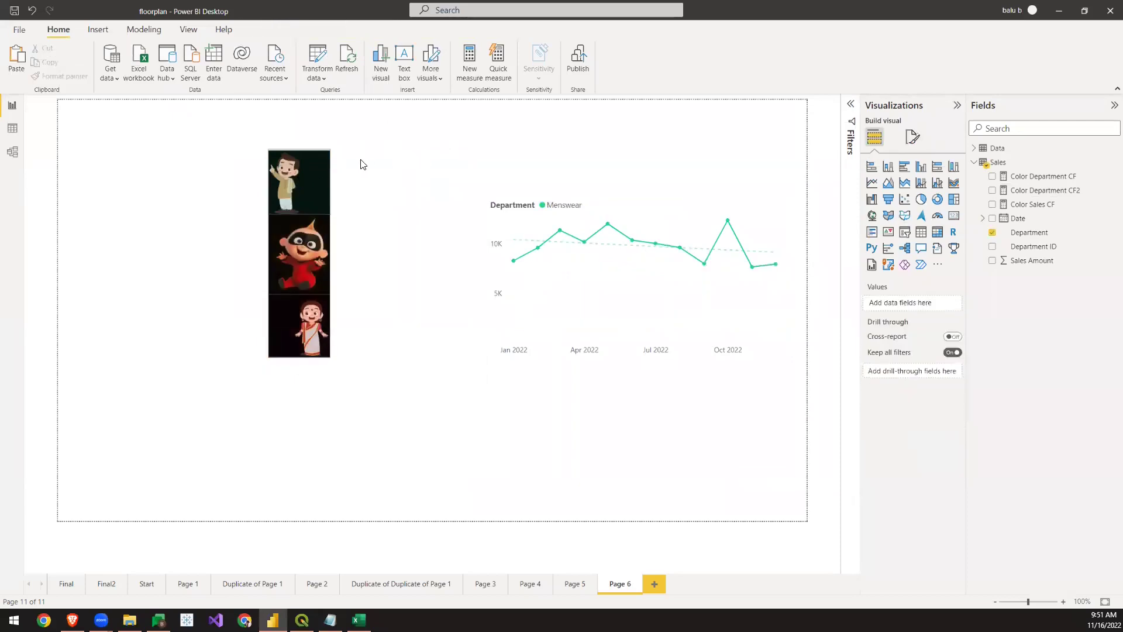
click(311, 177)
click(312, 174)
click(308, 243)
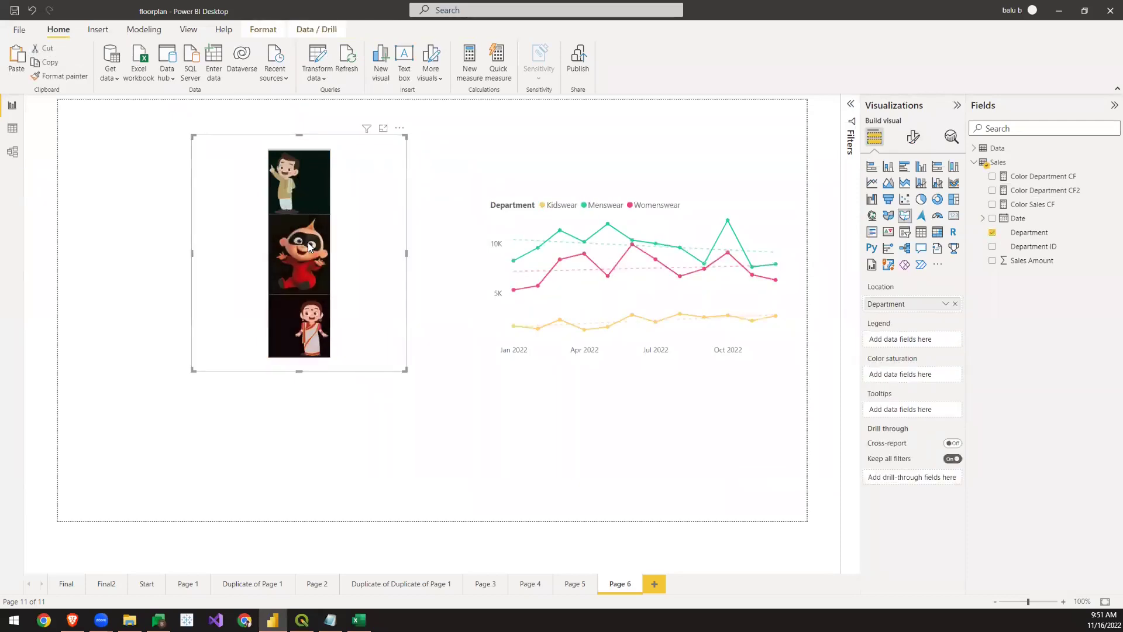
click(300, 310)
click(315, 259)
click(302, 332)
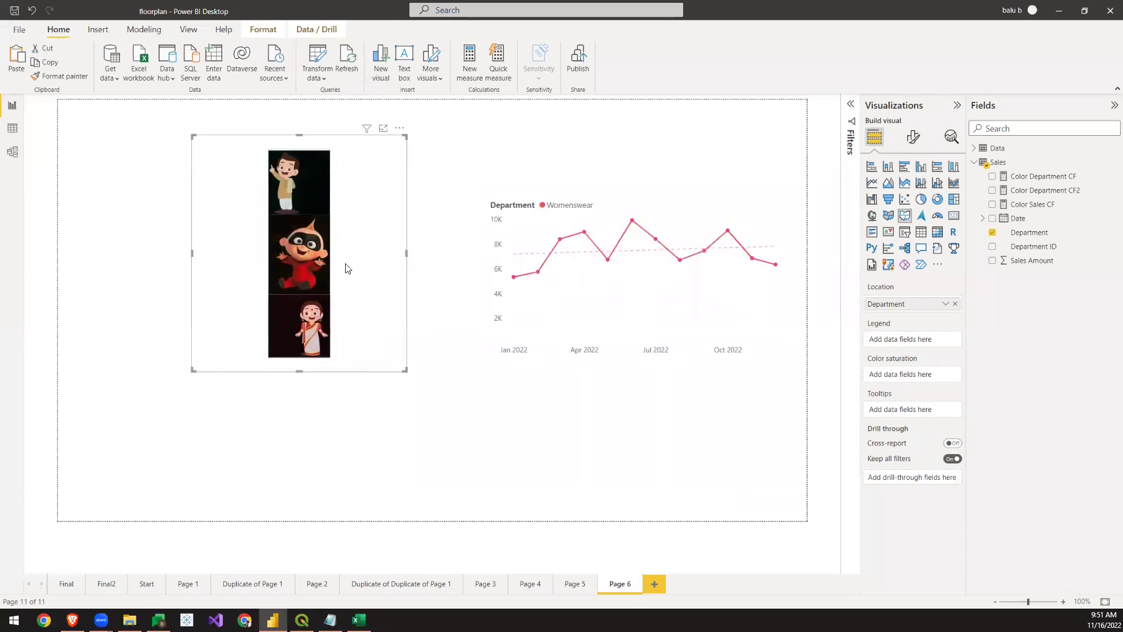
click(347, 269)
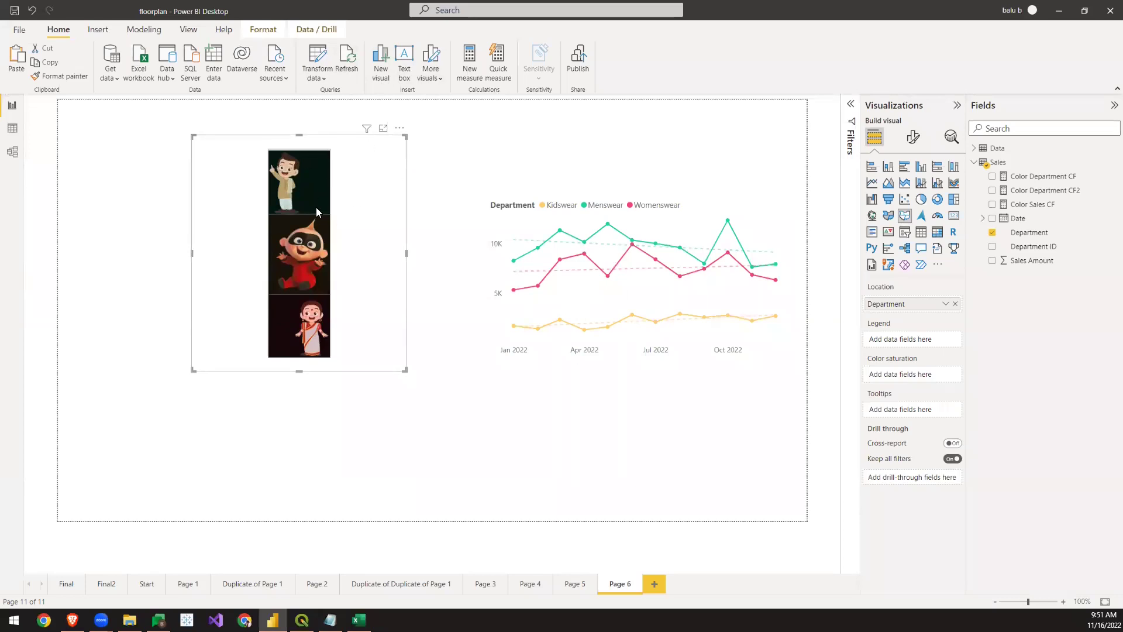
mouse_move(326, 208)
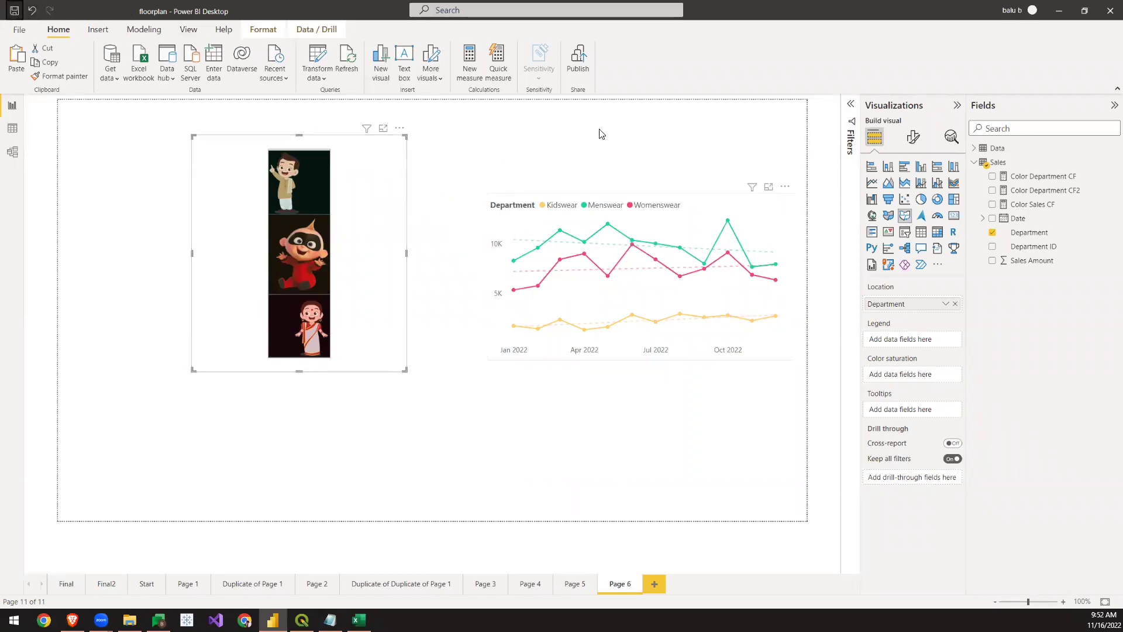
click(517, 162)
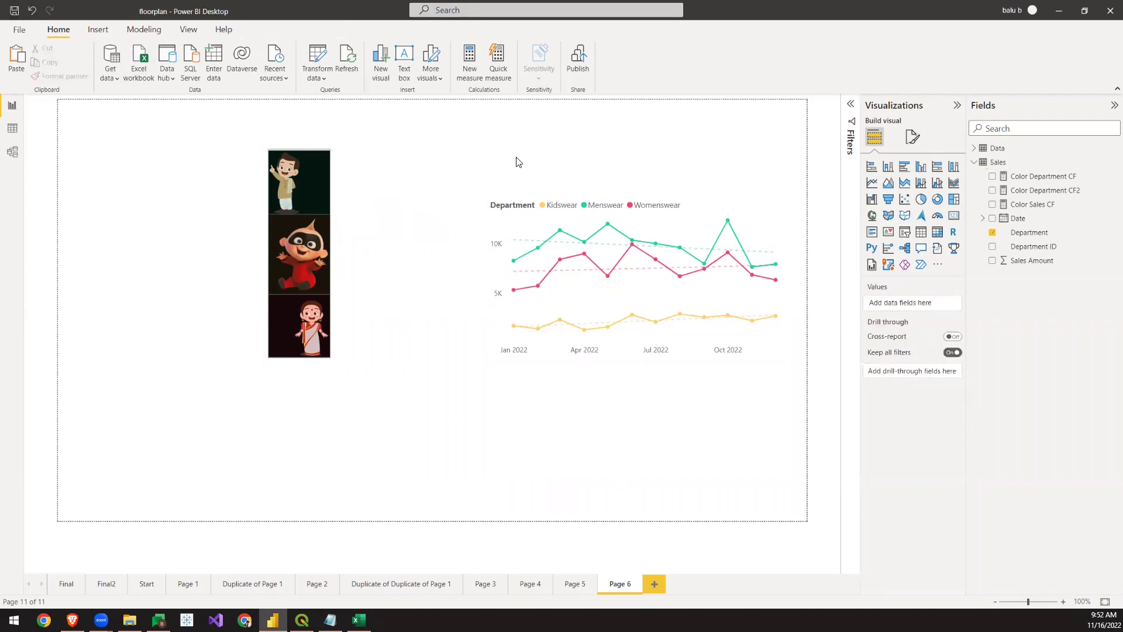
- Set the Transparency variable to 0.5 in the Color Department CF2 measure and collapse its formula
double_click(1031, 190)
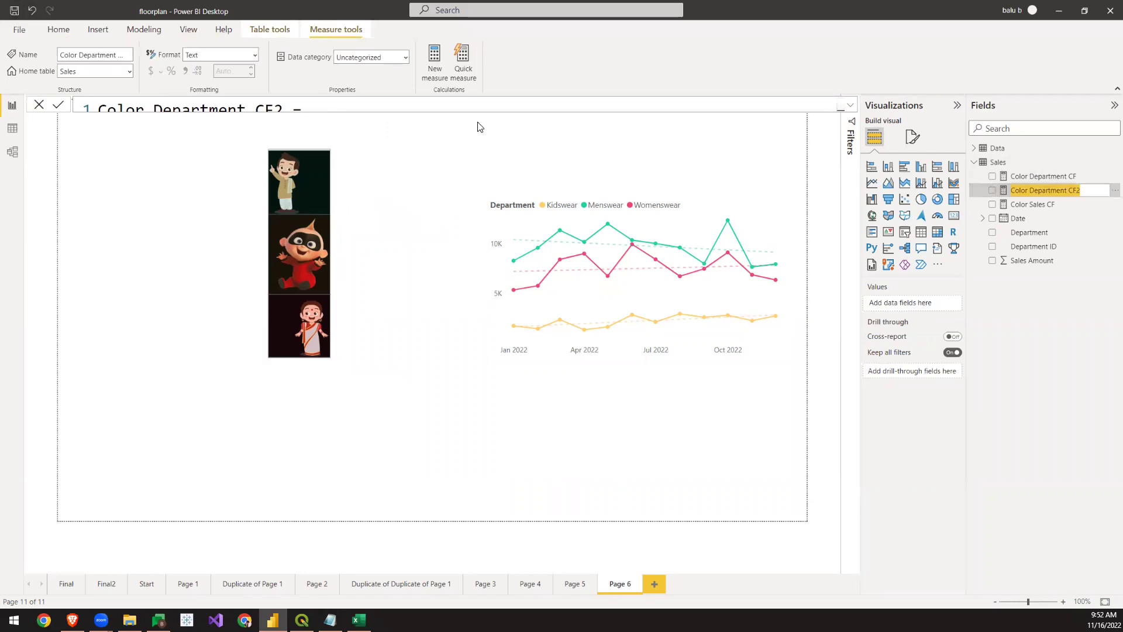
click(850, 107)
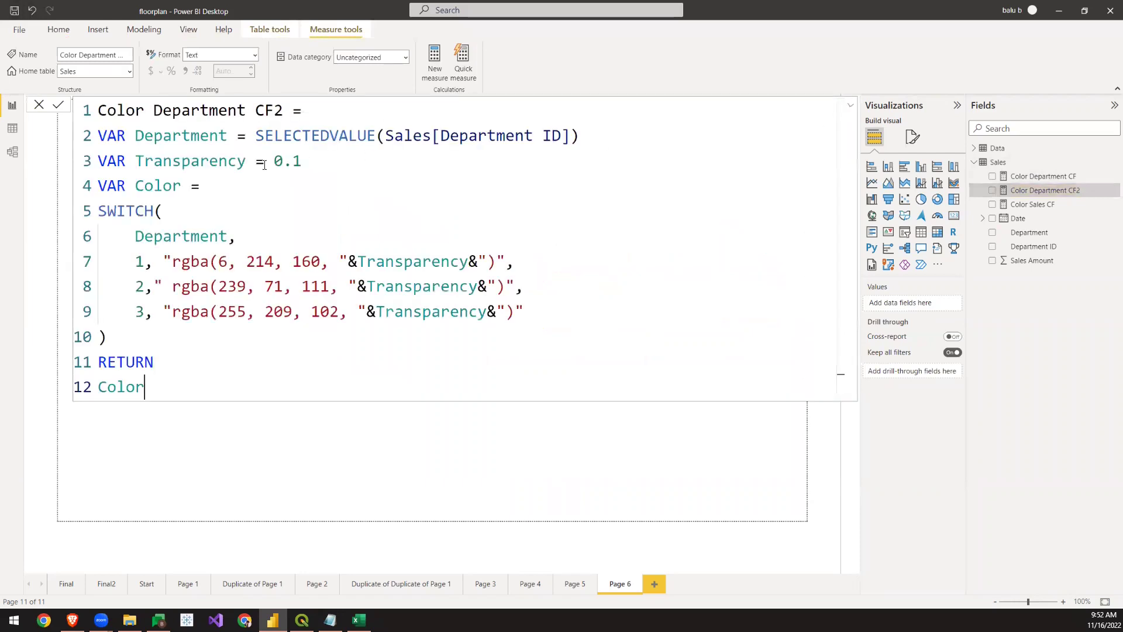
click(313, 161)
click(415, 195)
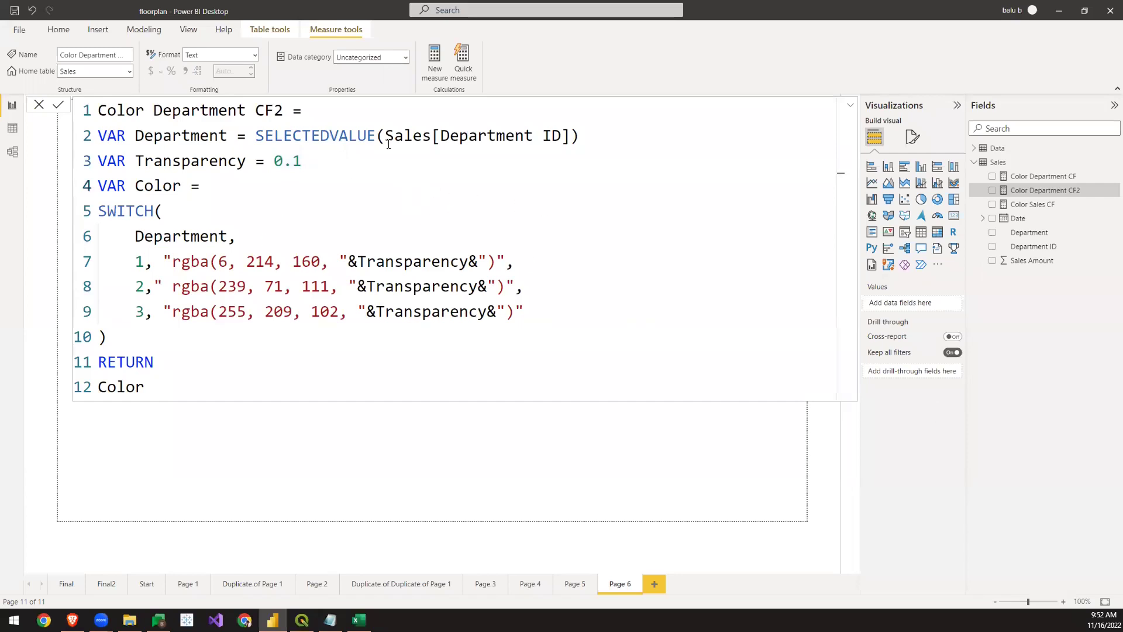
click(468, 139)
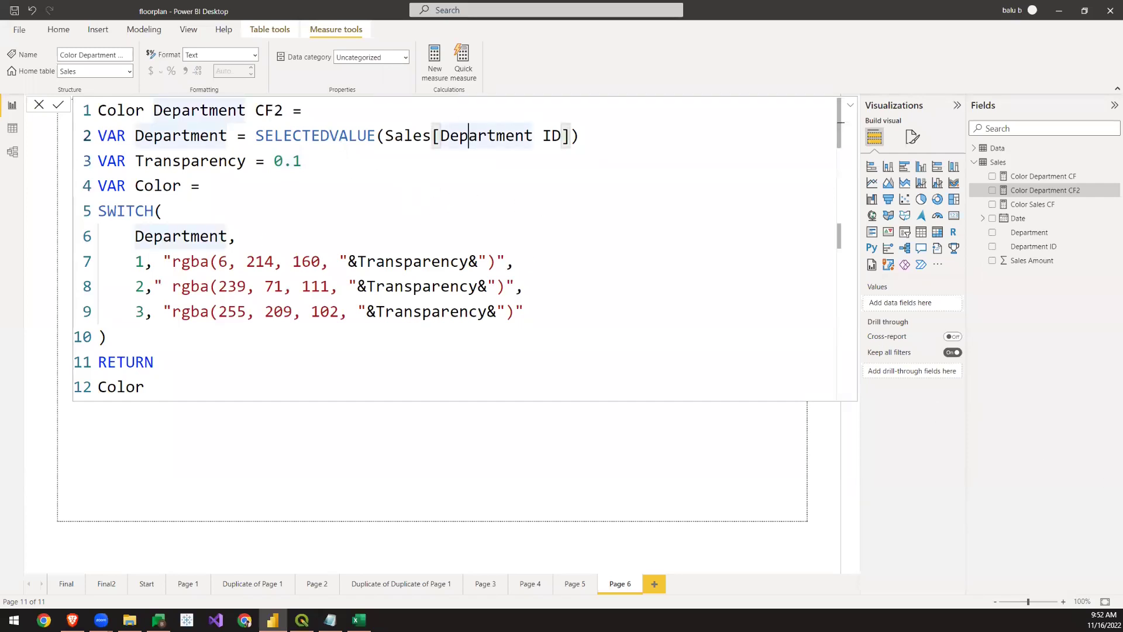
click(316, 162)
key(BackSpace)
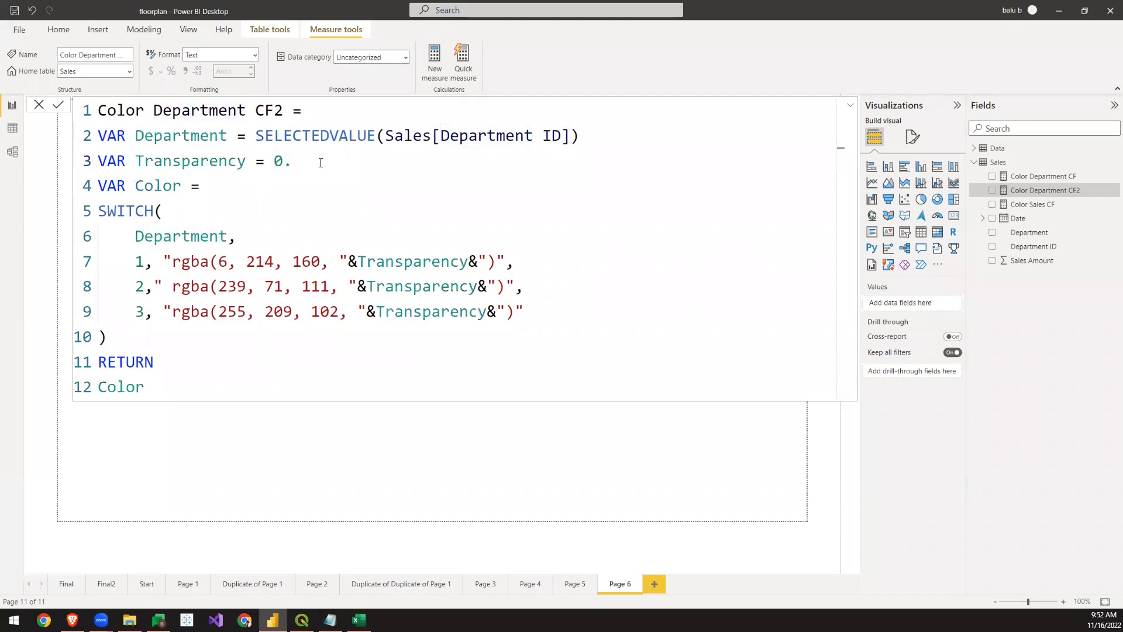
text(5)
click(850, 106)
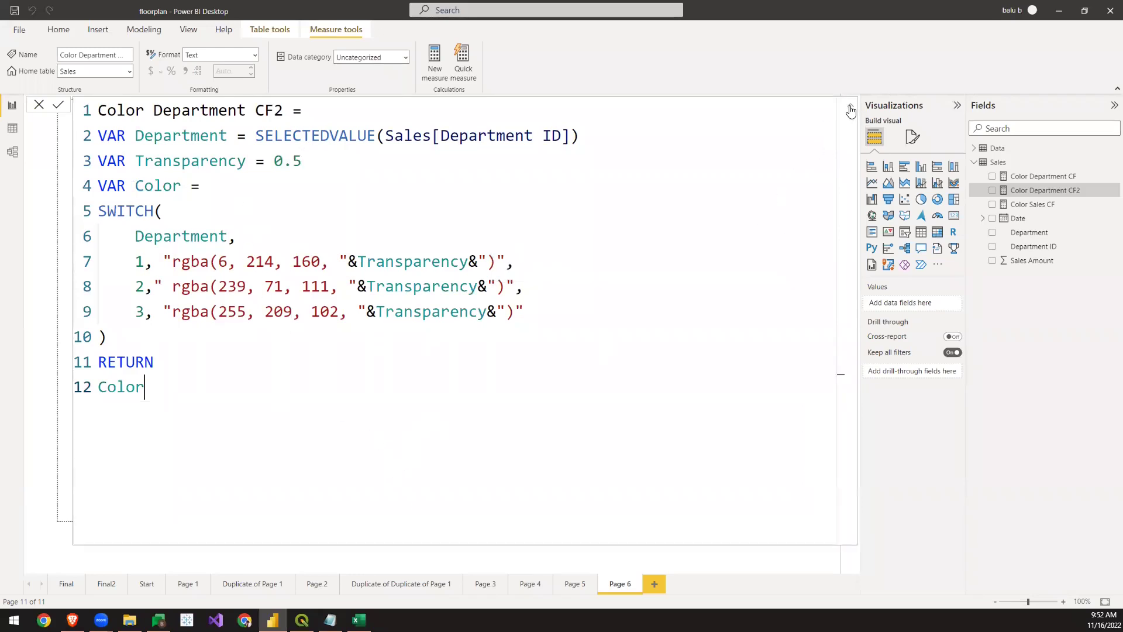
click(850, 109)
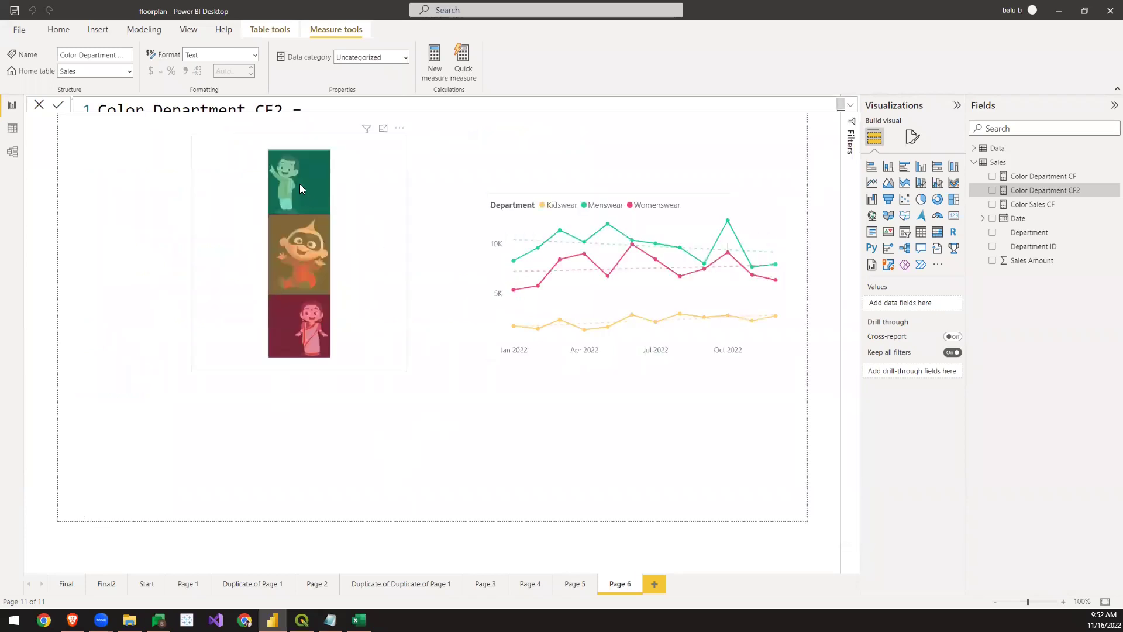
- Test the recoloured map by selecting and clearing the Womenswear, Kidswear and Menswear areas in turn
click(298, 334)
click(292, 325)
click(306, 262)
click(305, 262)
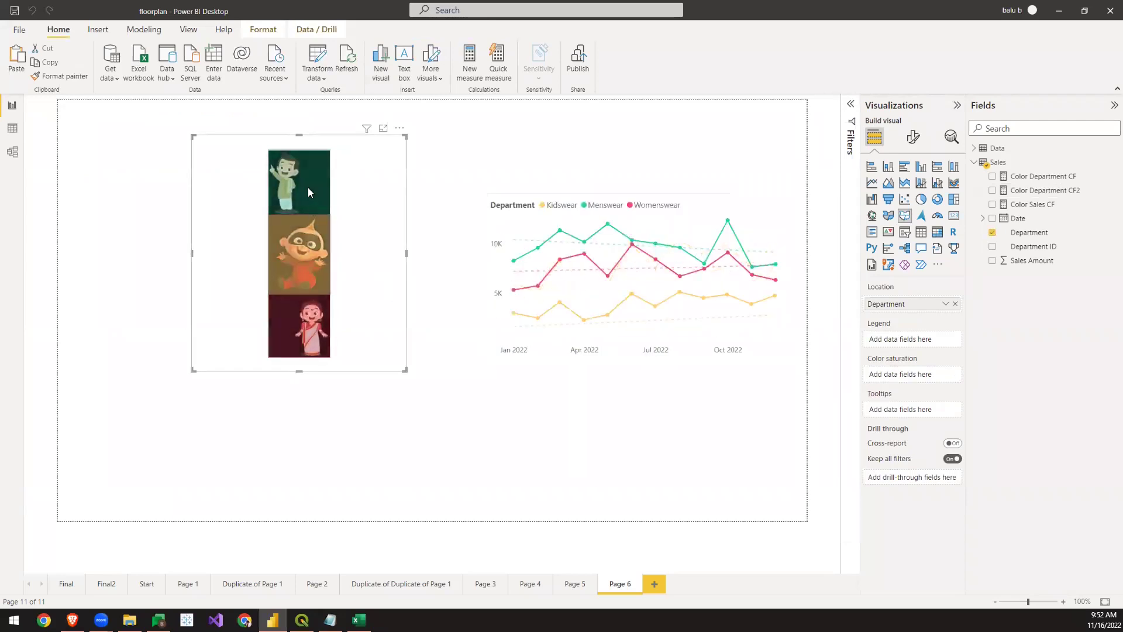
click(308, 192)
click(302, 189)
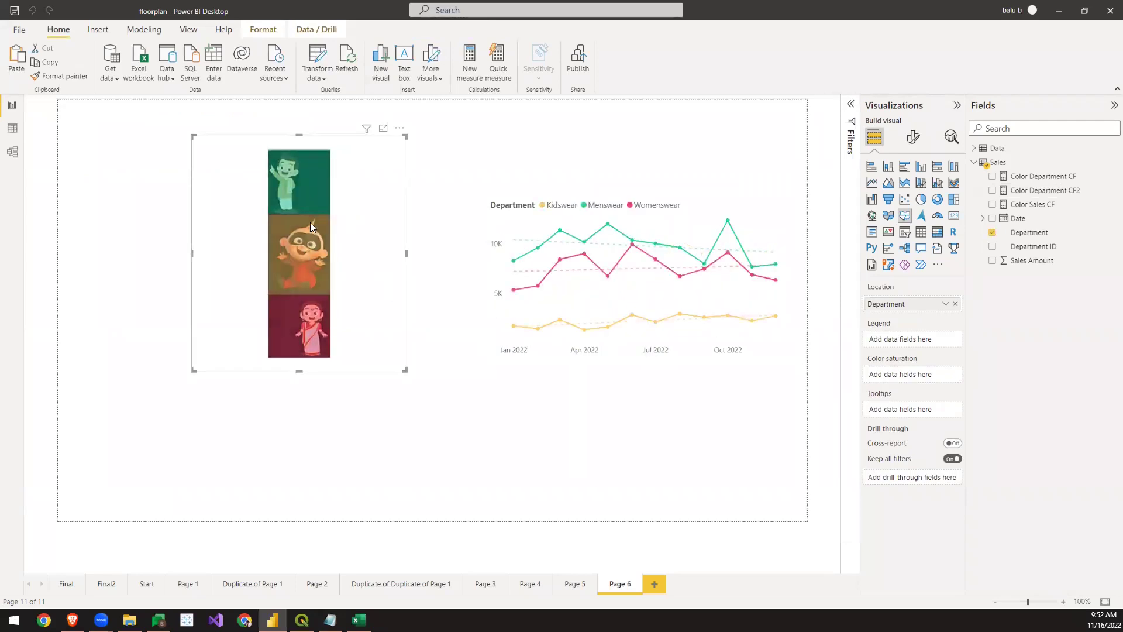
- Compare with the floor plan map on the Final page by selecting and clearing its Womenswear area, and return to Page 6
click(65, 585)
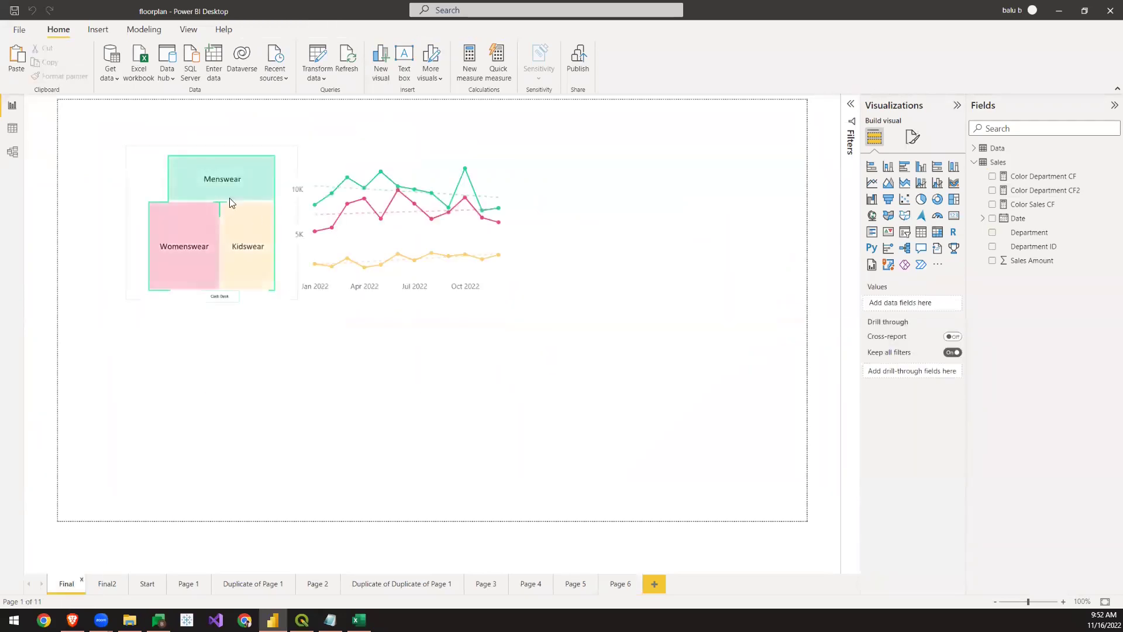
click(179, 244)
click(181, 244)
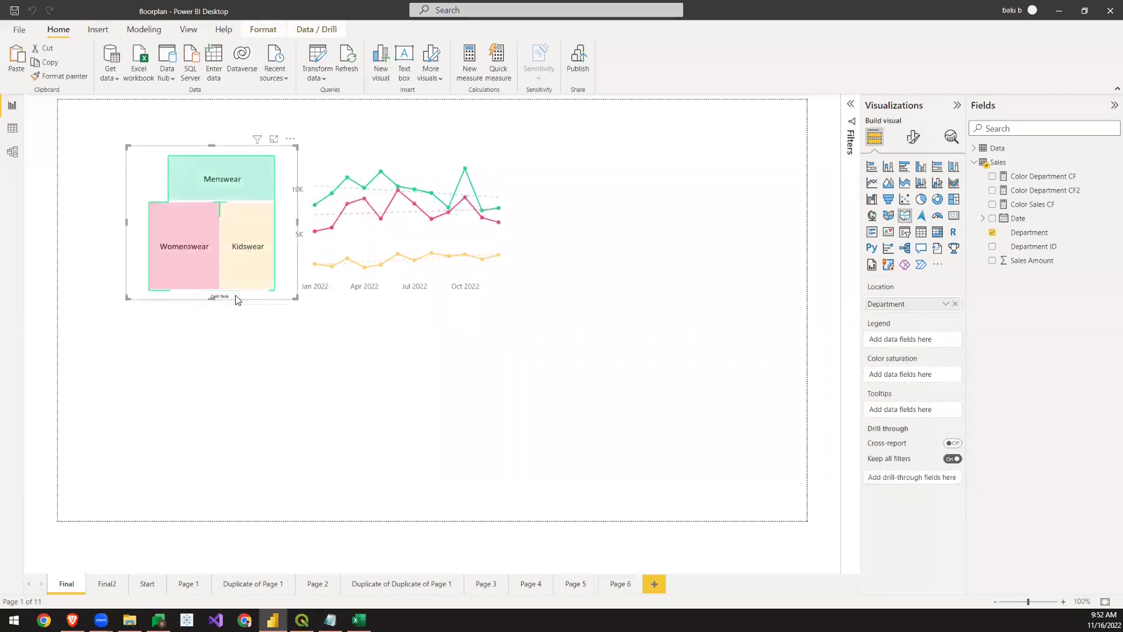
click(618, 583)
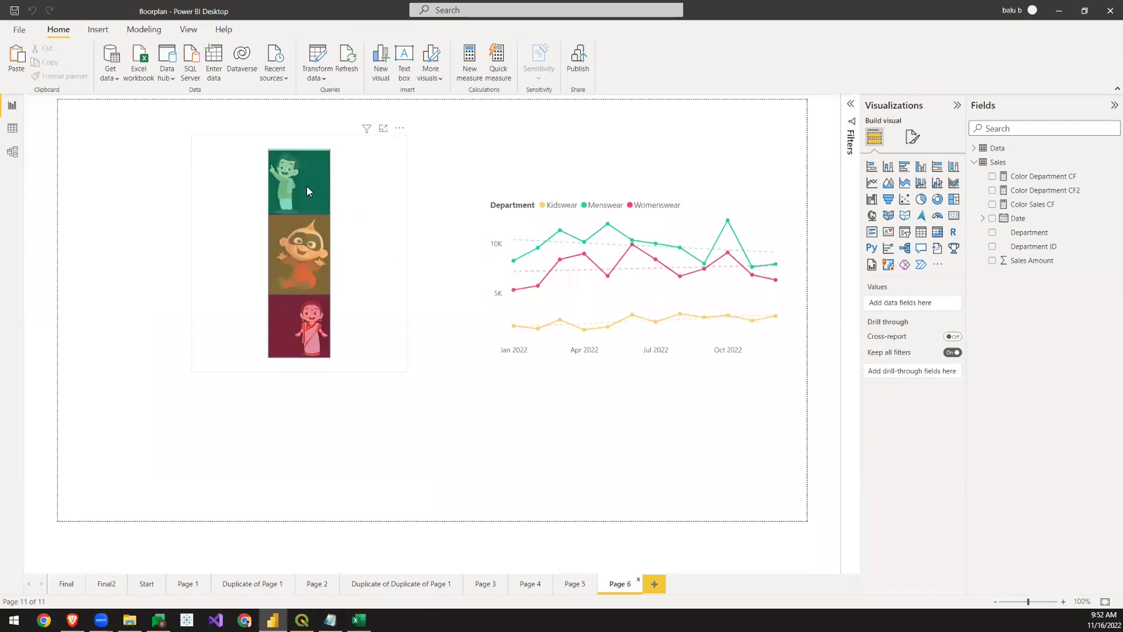
- Set the Transparency variable in the Color Department CF2 measure to 0.1 and commit the formula
click(371, 181)
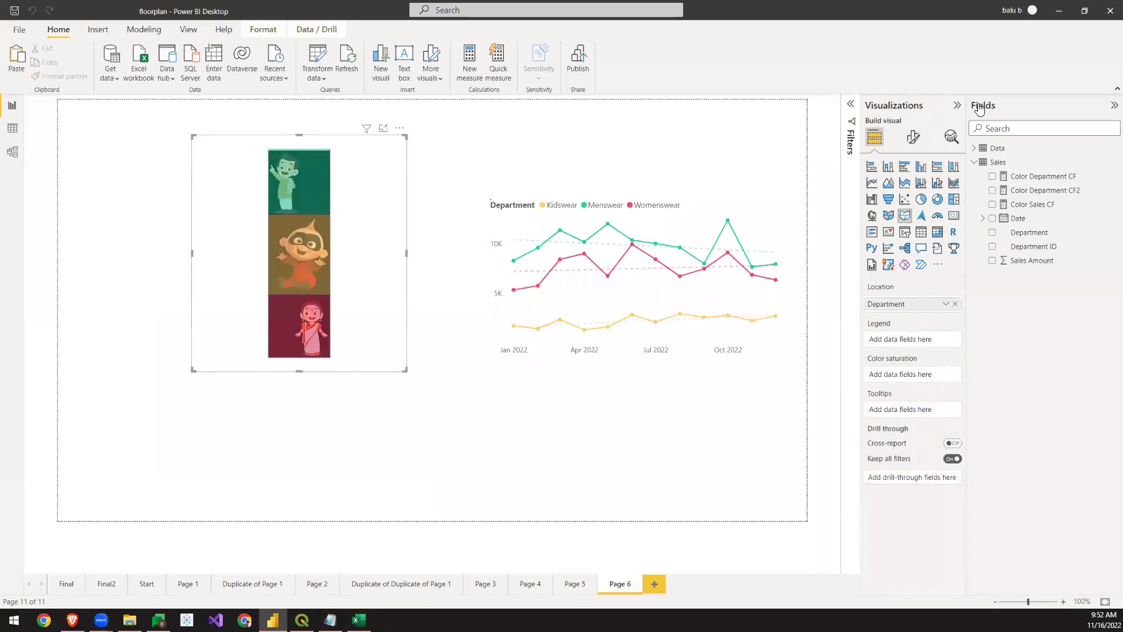
click(1051, 198)
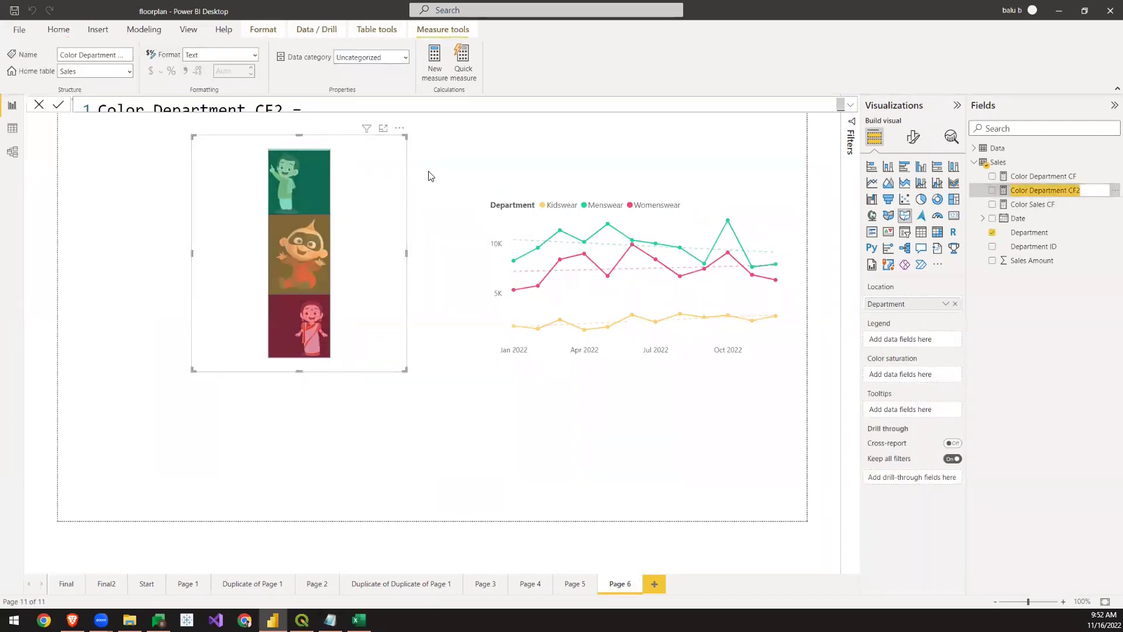
click(850, 105)
click(323, 162)
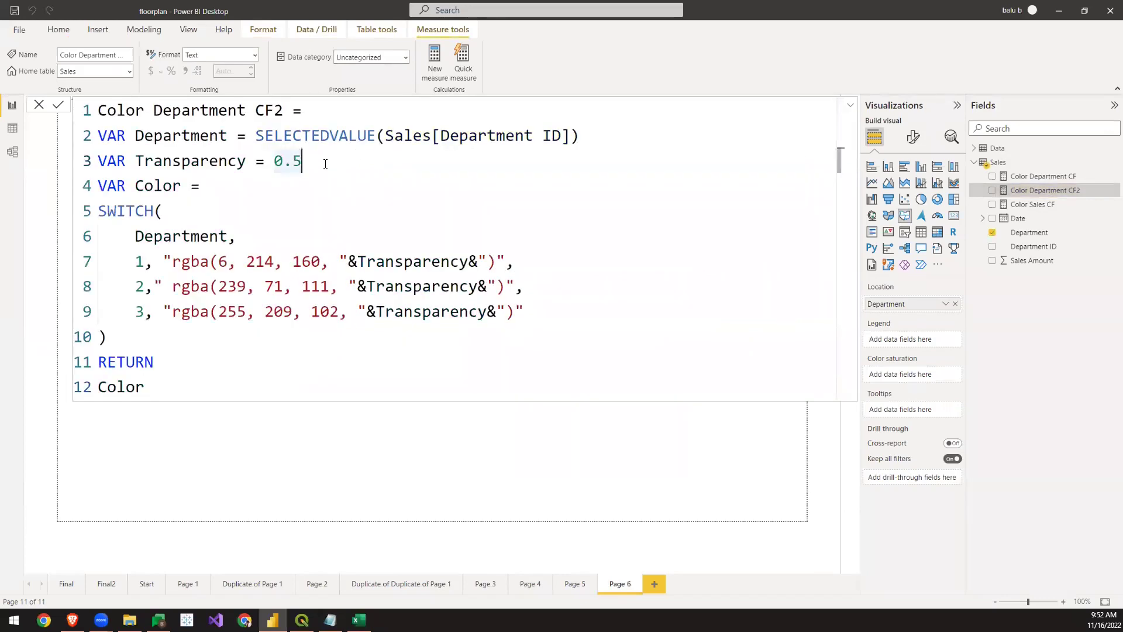
key(BackSpace)
text(1)
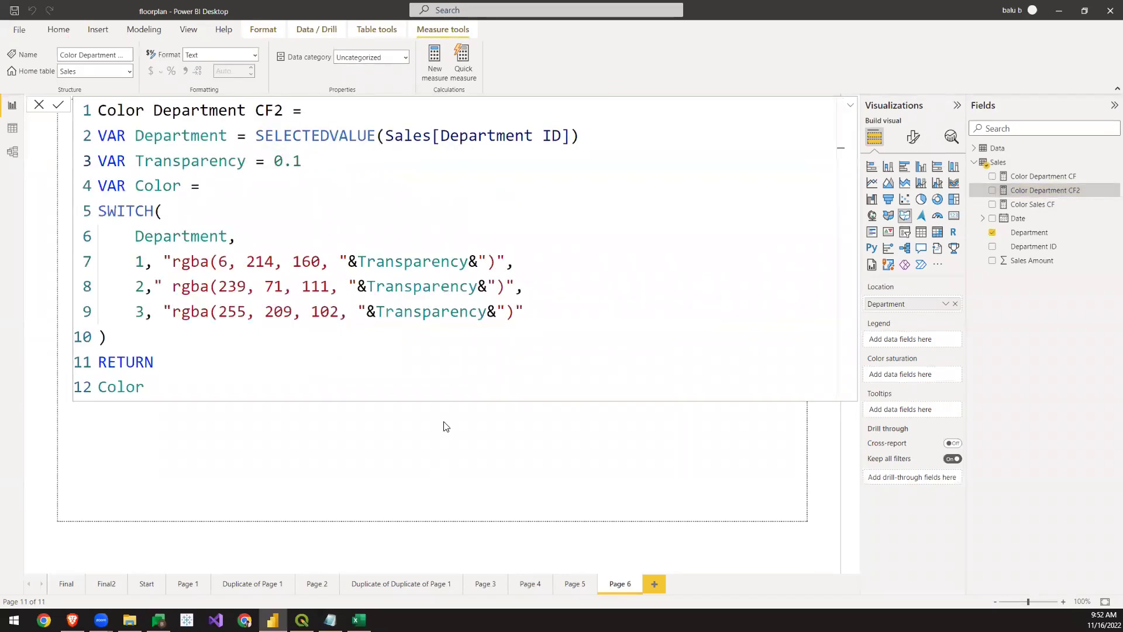
key(Return)
- Examine the rgba colour values and the Transparency references in the measure's SWITCH expression
drag(329, 258, 178, 263)
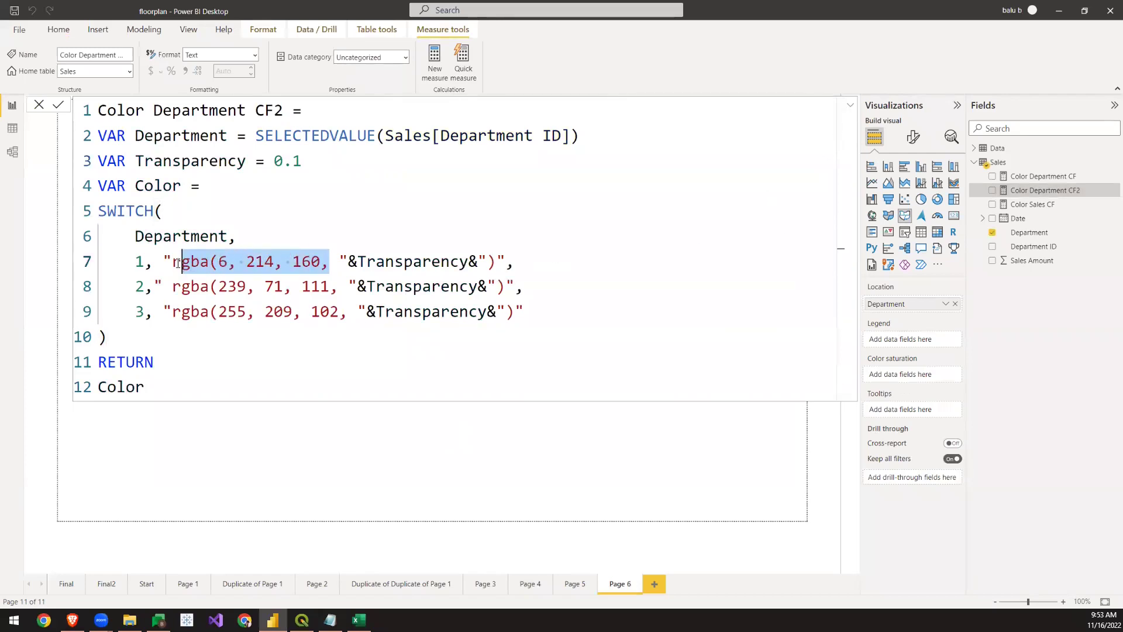
drag(338, 286, 237, 286)
click(480, 263)
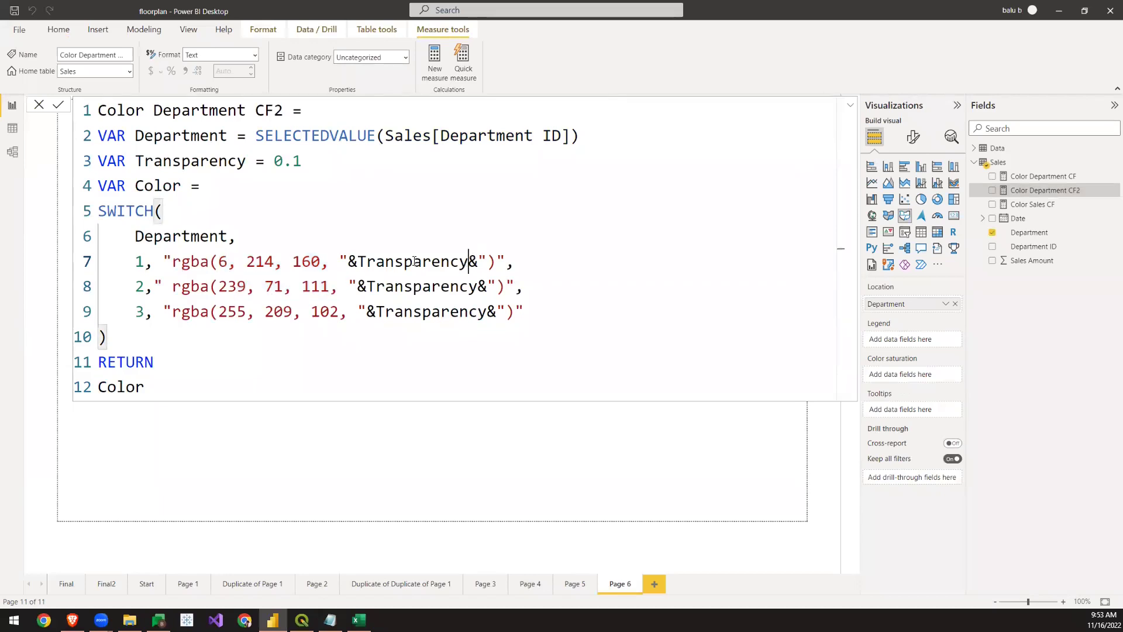